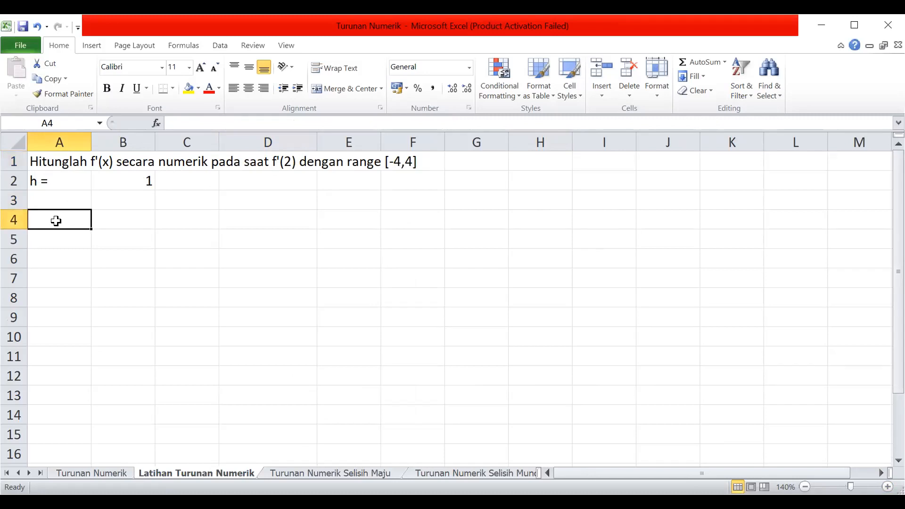
Enter the table headings x in cell A4 and f(x) in cell B4.
type("x")
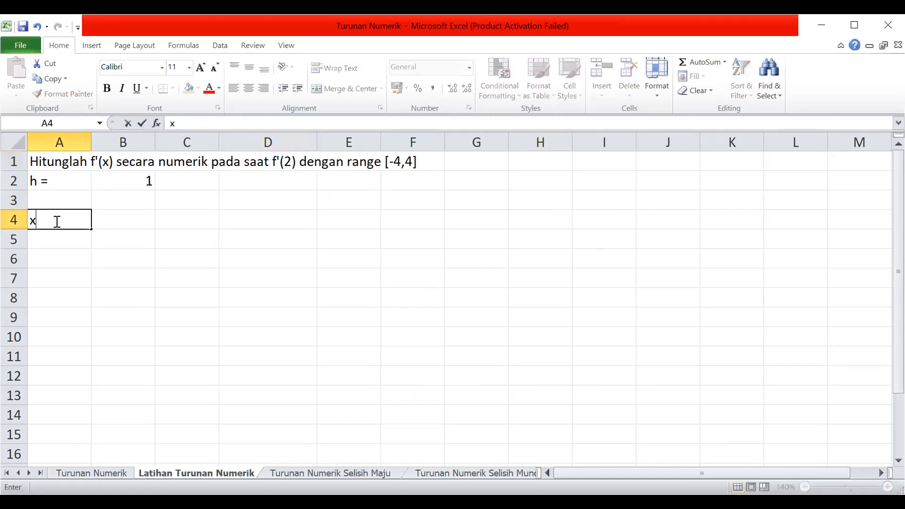
left_click(121, 222)
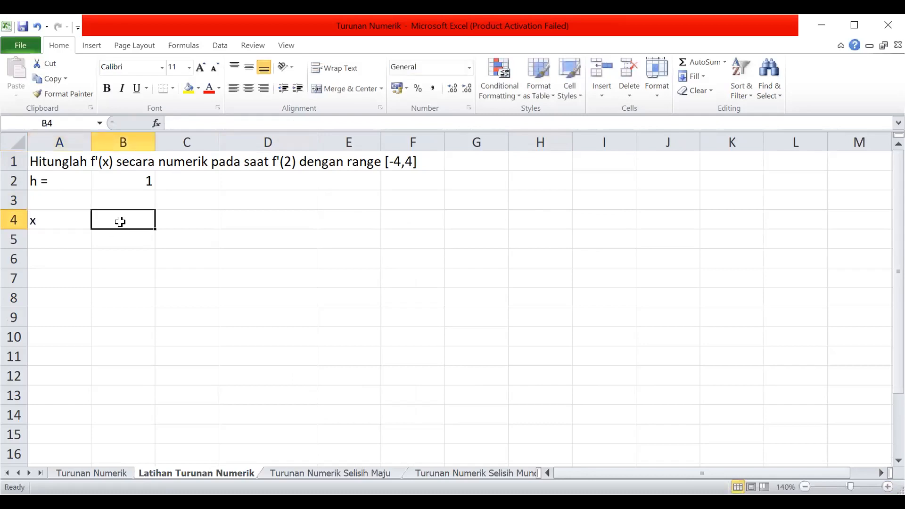
type("f(x)")
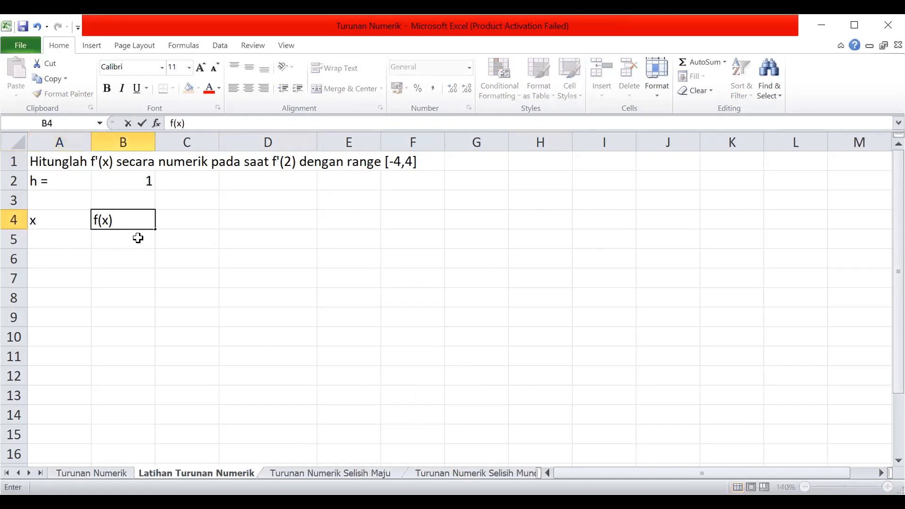
key("Return")
left_click(63, 223)
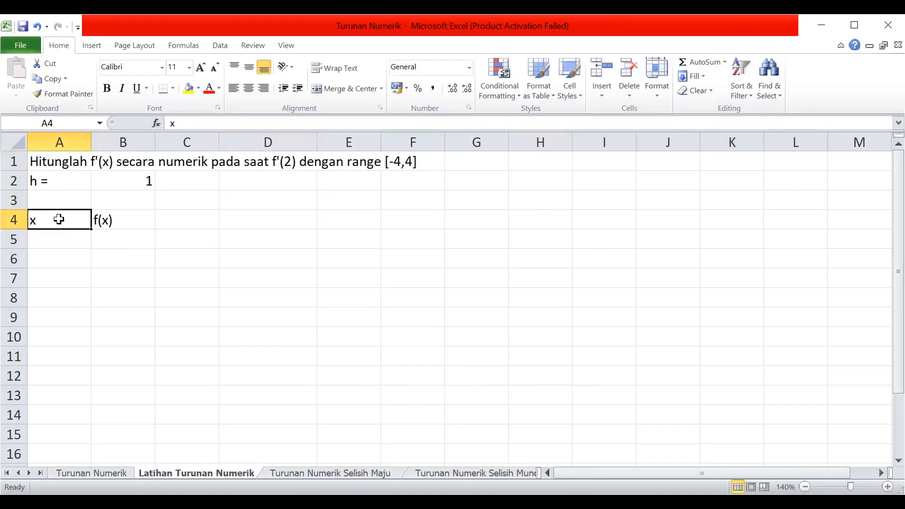
left_click(102, 220)
left_click(53, 221)
Enter -4 and -3 in cells A5 and A6, and fill the series down to 4 in A13.
left_click(63, 241)
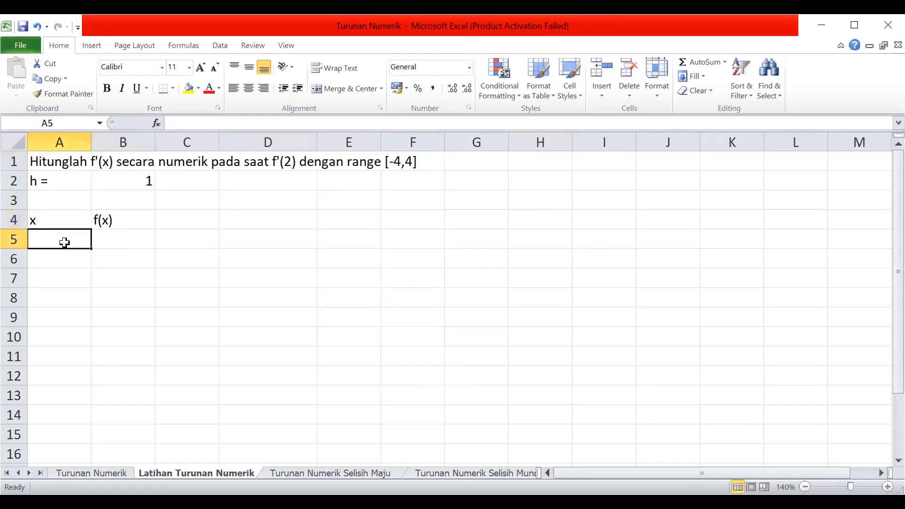
type("-4")
left_click(64, 255)
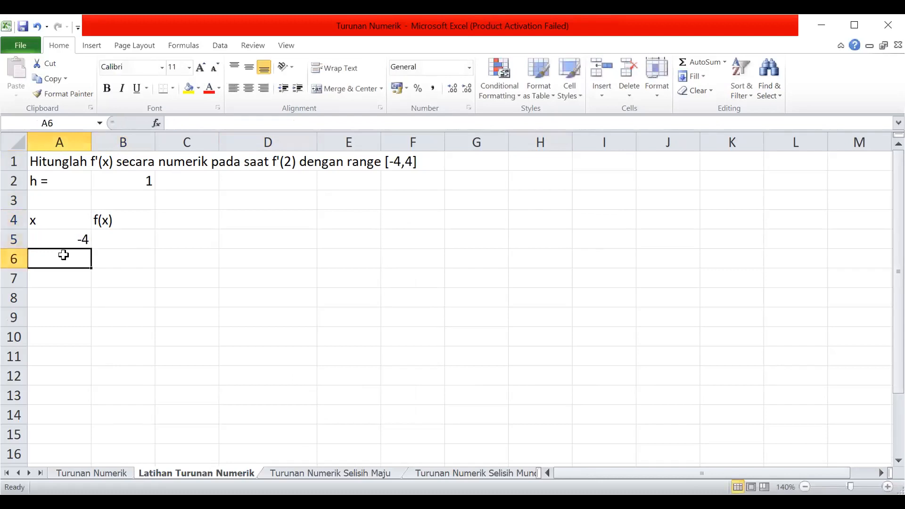
type("-3")
key("Return")
key("Return")
left_click(74, 244)
left_click_drag(74, 248, 81, 399)
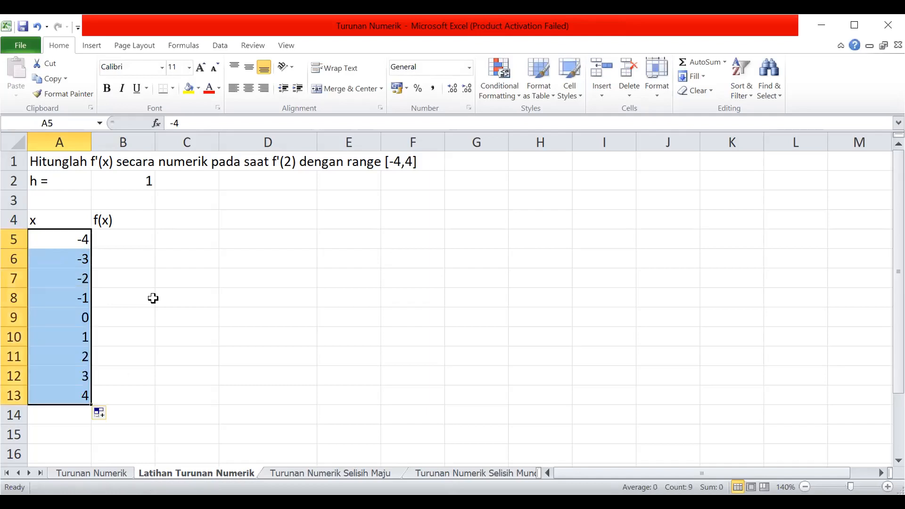
left_click(135, 242)
left_click(74, 239)
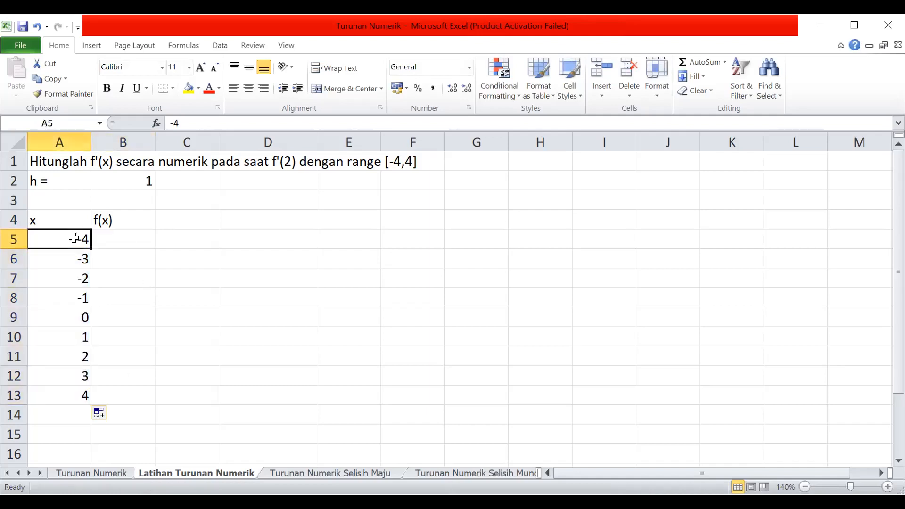
left_click(103, 241)
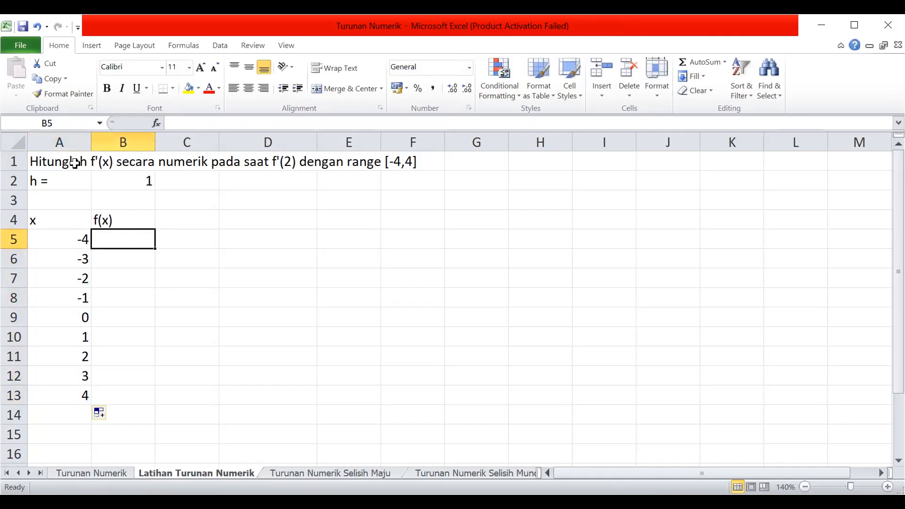
left_click(108, 161)
left_click(59, 159)
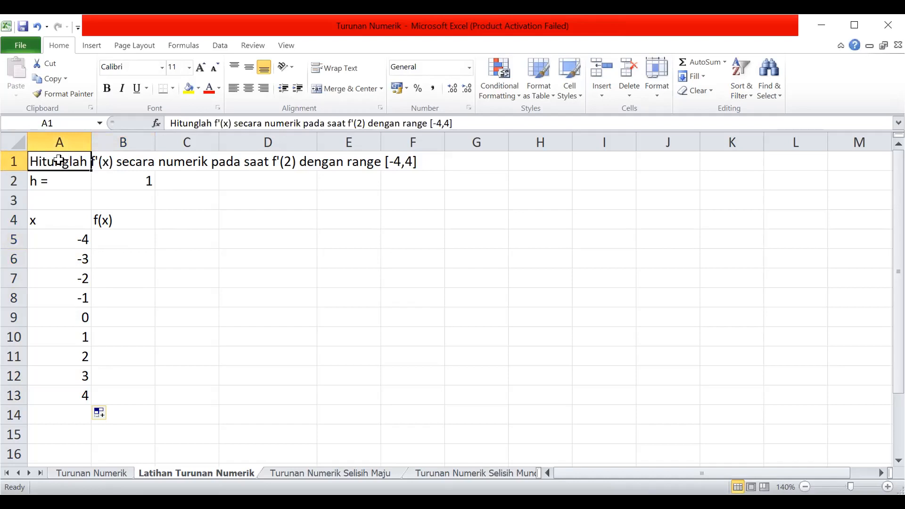
left_click(109, 162)
left_click(59, 164)
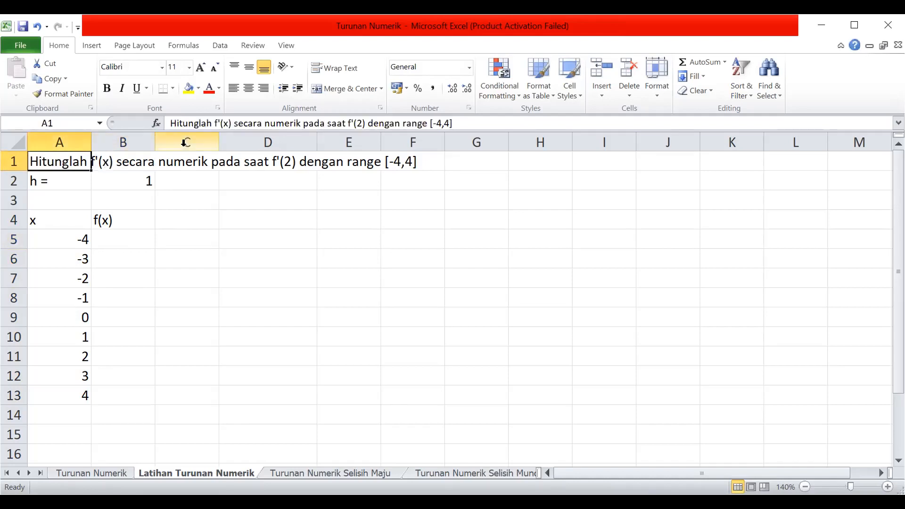
left_click(110, 152)
double_click(110, 157)
Widen column A and insert a superscript 2 after the x in the A1 title so it reads f'(x²).
left_click(60, 162)
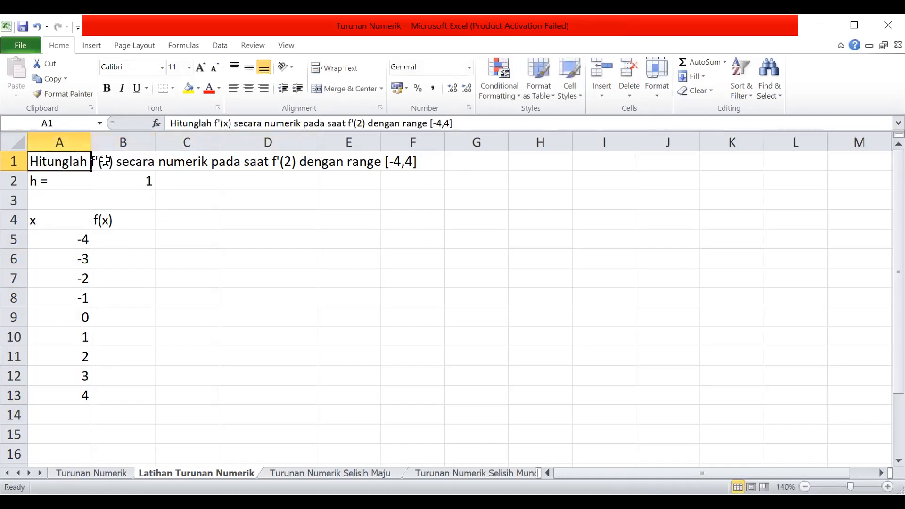
left_click(225, 123)
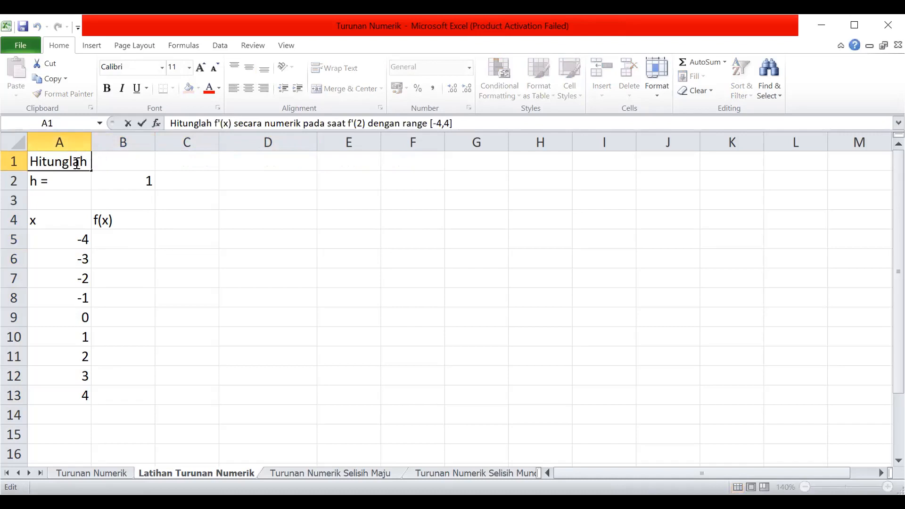
left_click(86, 141)
left_click_drag(90, 141, 198, 142)
left_click(99, 160)
double_click(108, 162)
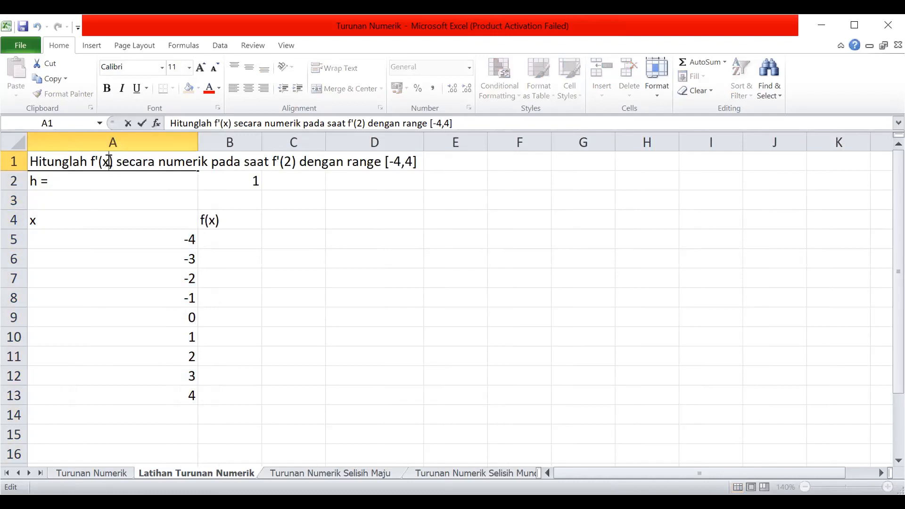
right_click(109, 162)
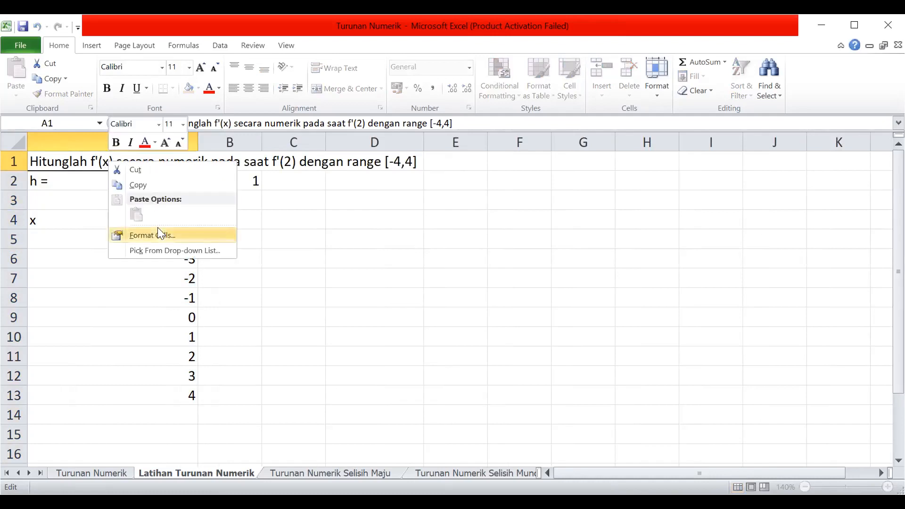
left_click(160, 233)
left_click(61, 250)
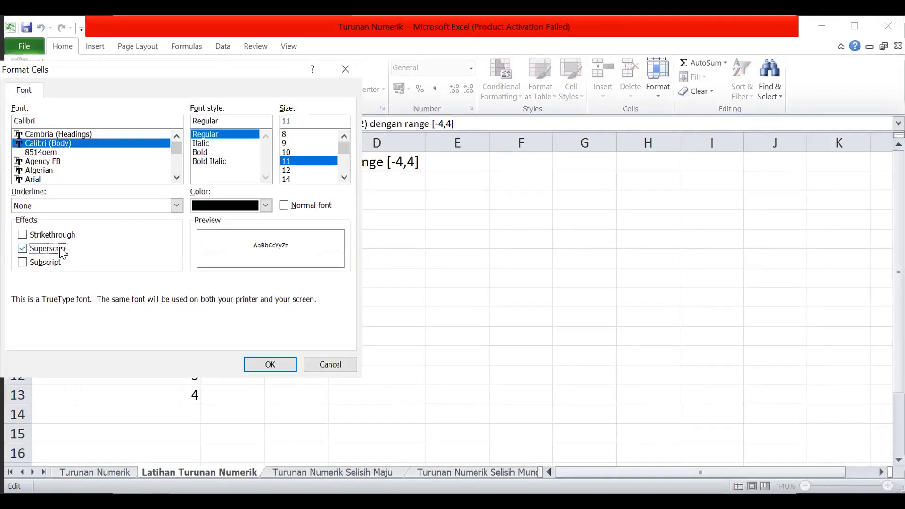
left_click(255, 364)
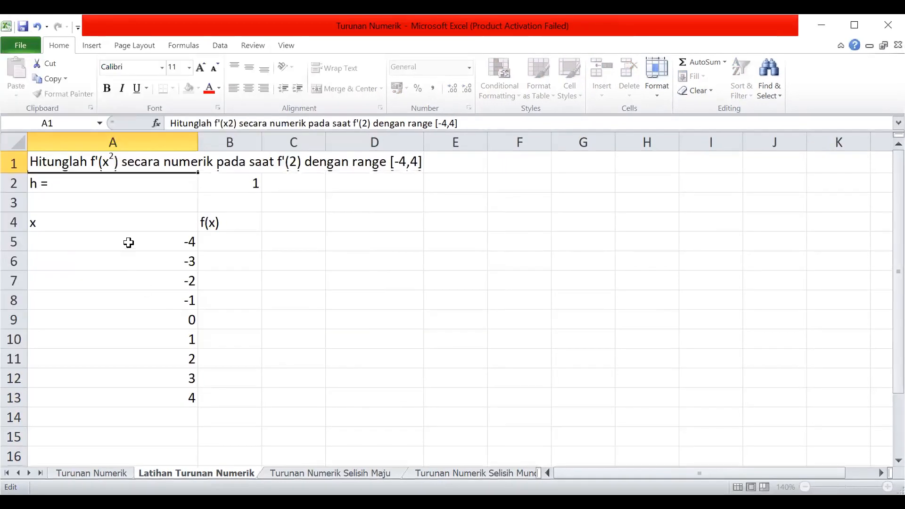
Narrow column A to fit the x values and begin a formula in cell B5.
left_click(127, 243)
left_click(59, 167)
left_click_drag(197, 142, 84, 144)
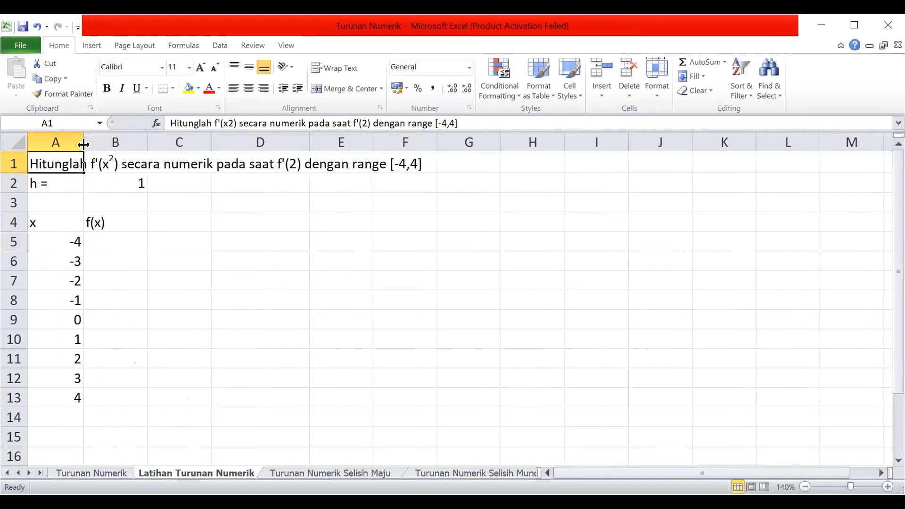
left_click(116, 237)
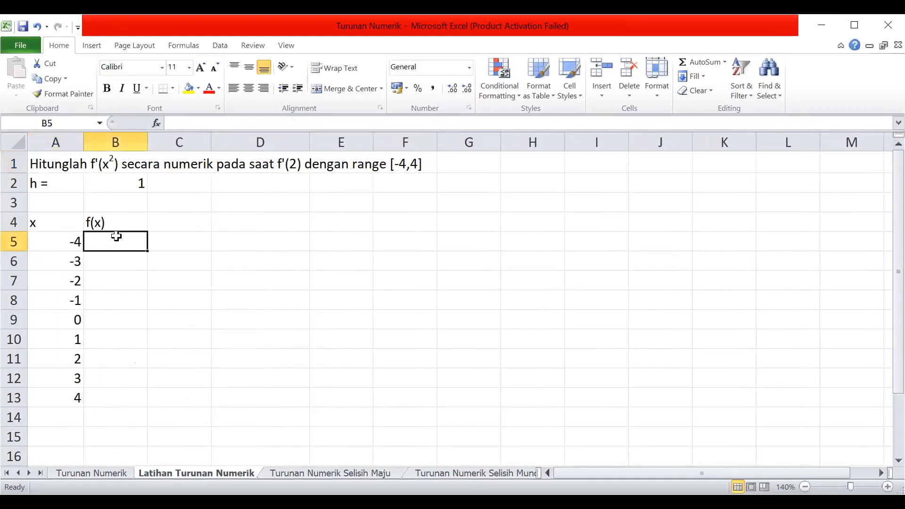
type("=")
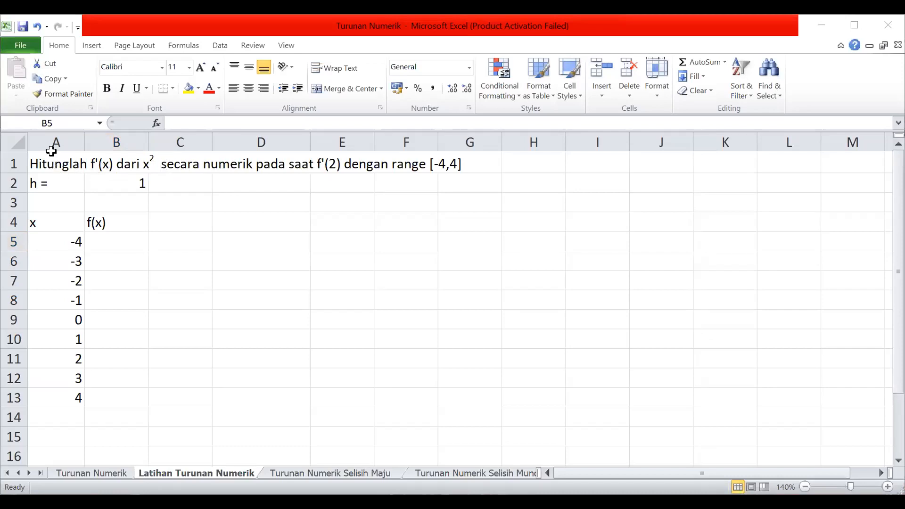
Delete the extra space between x² and "secara" in the A1 title.
left_click(38, 164)
left_click(269, 123)
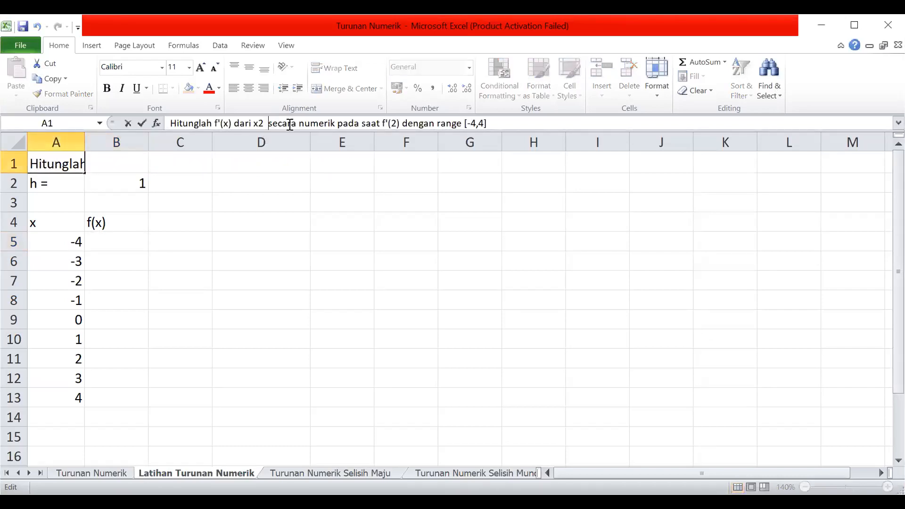
key("BackSpace")
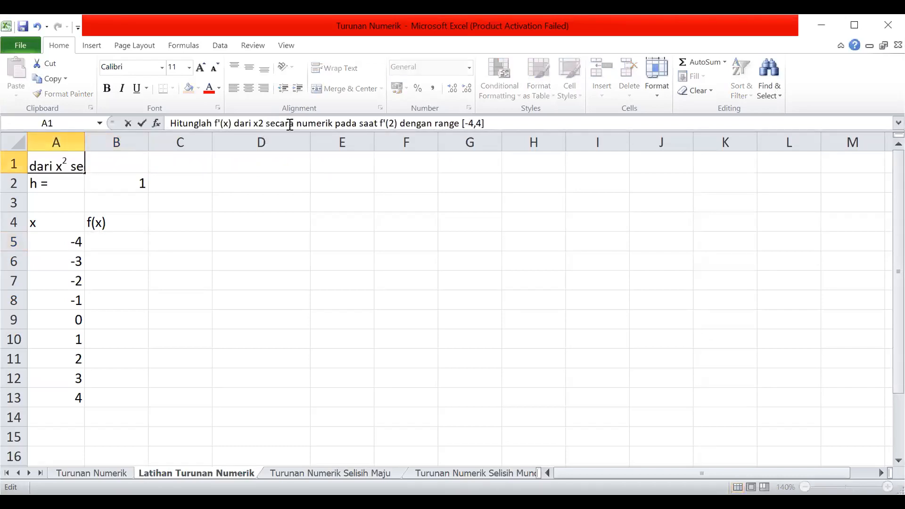
left_click(317, 188)
left_click(39, 163)
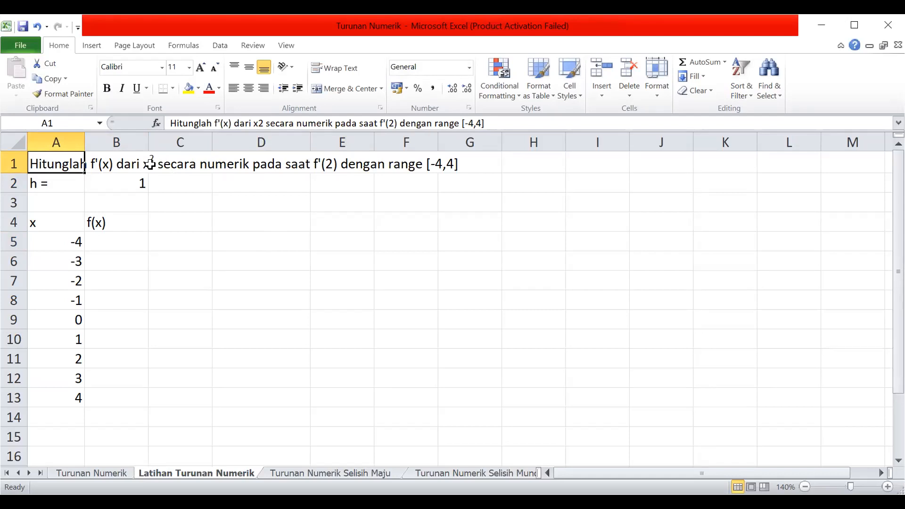
Enter the formula =A5^2 in cell B5 and fill it down to B13.
left_click(116, 242)
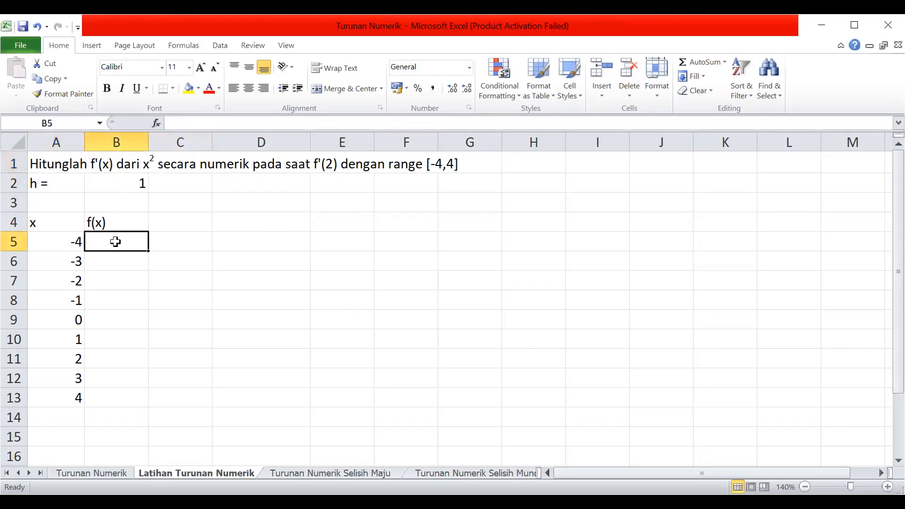
type("=")
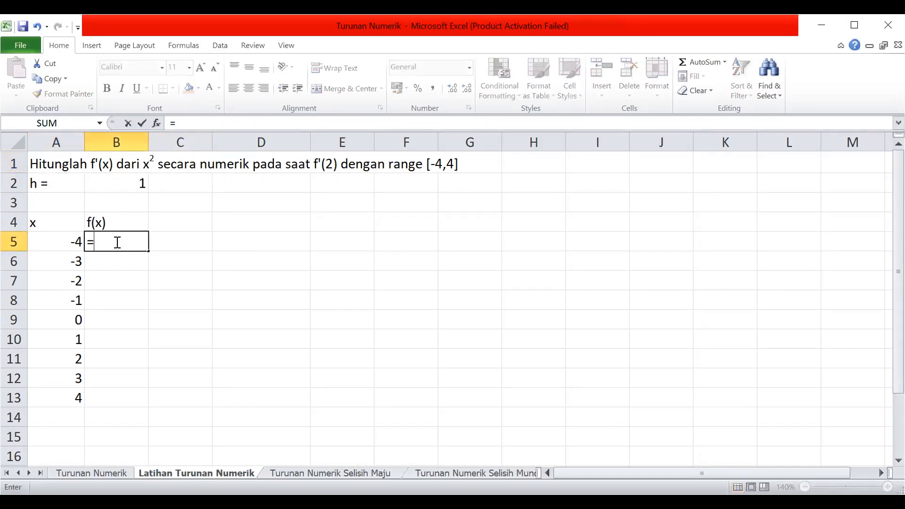
left_click(62, 241)
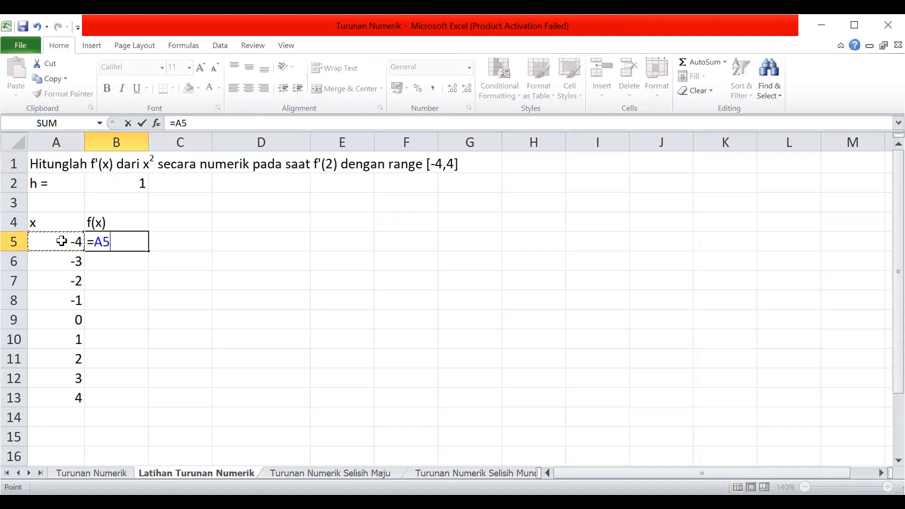
type("^2")
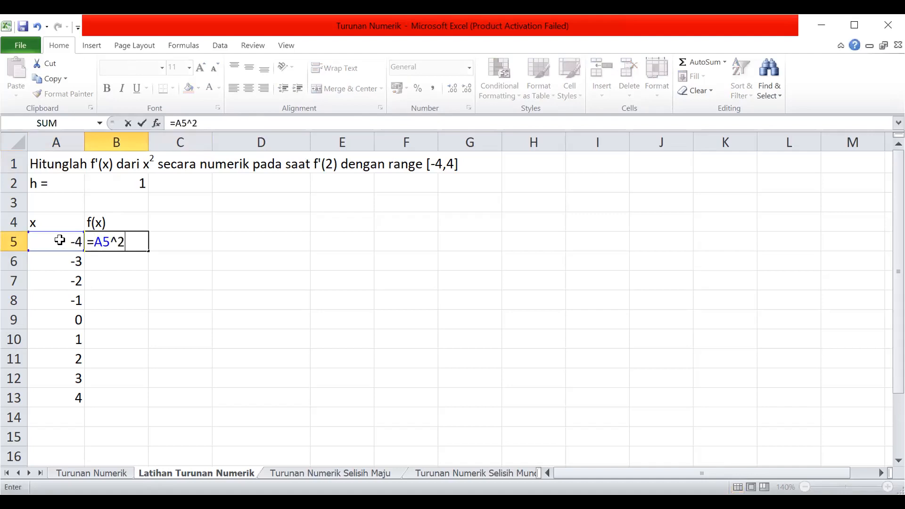
key("Return")
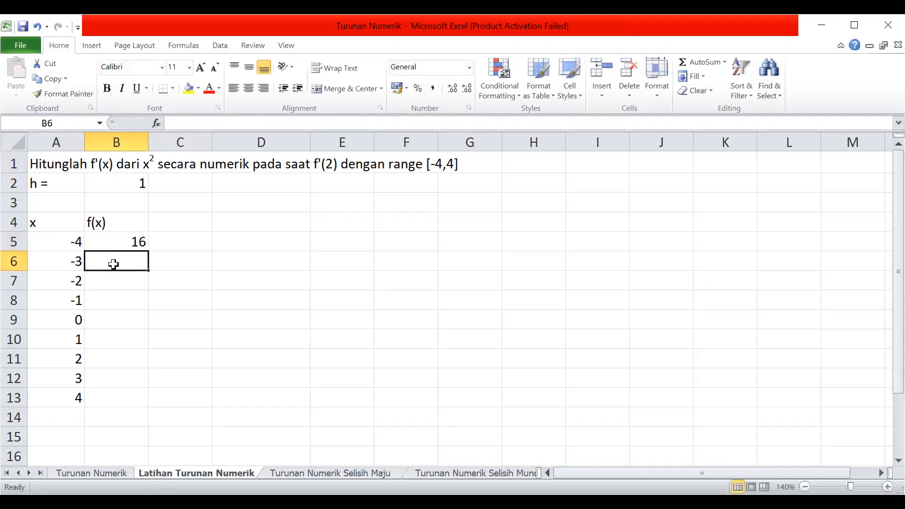
left_click(121, 241)
left_click_drag(149, 250, 136, 401)
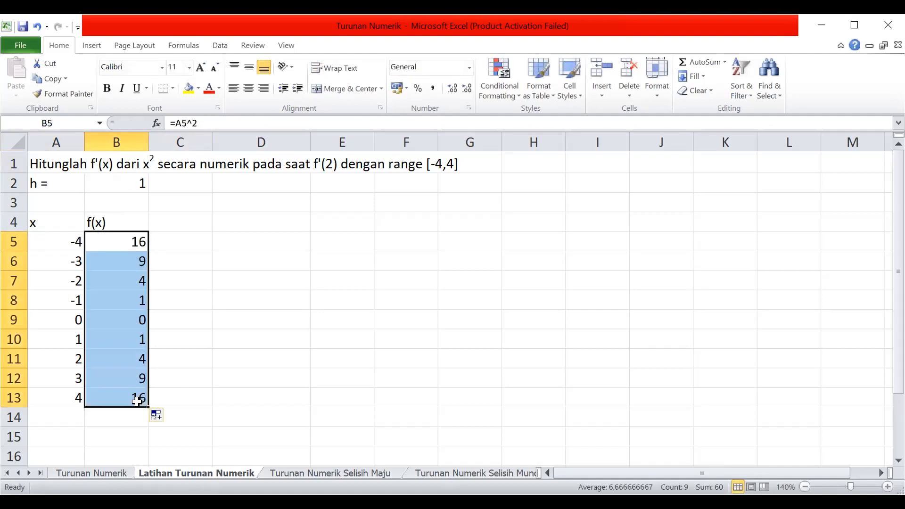
left_click(110, 243)
left_click(54, 245)
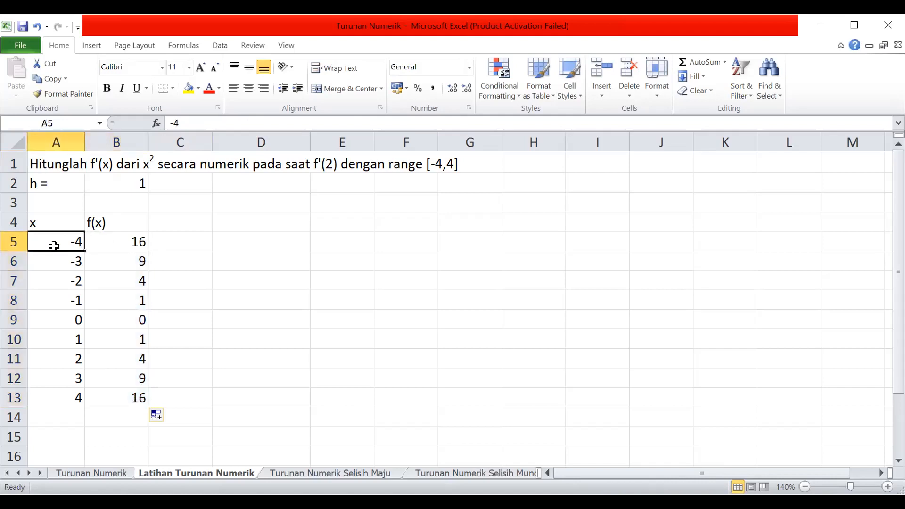
left_click(113, 245)
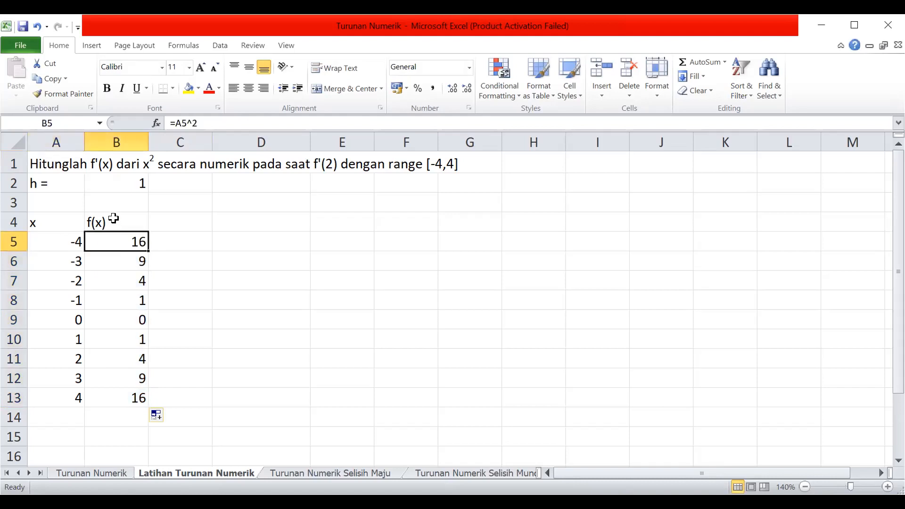
Extend the heading in cell B4 to f(x) = x², with the 2 formatted as superscript.
left_click(114, 219)
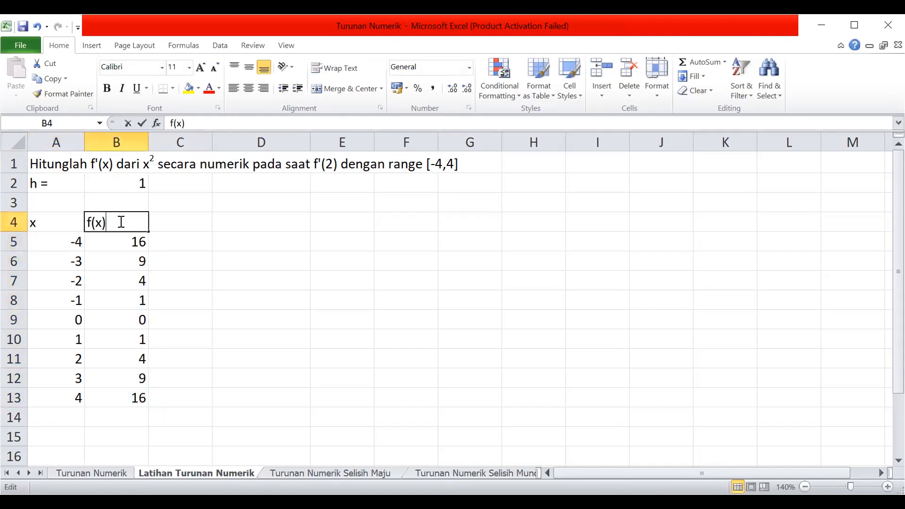
double_click(121, 222)
type("= x")
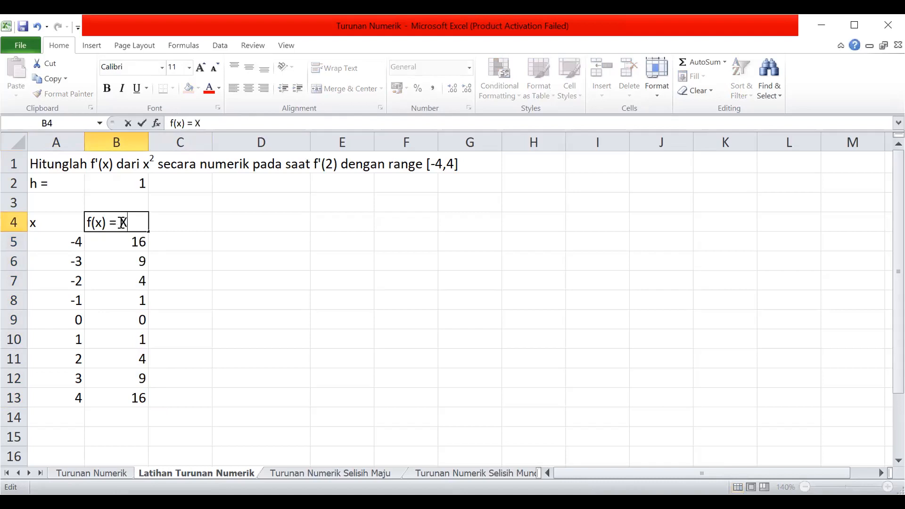
key("BackSpace")
type("x")
right_click(136, 223)
left_click(211, 296)
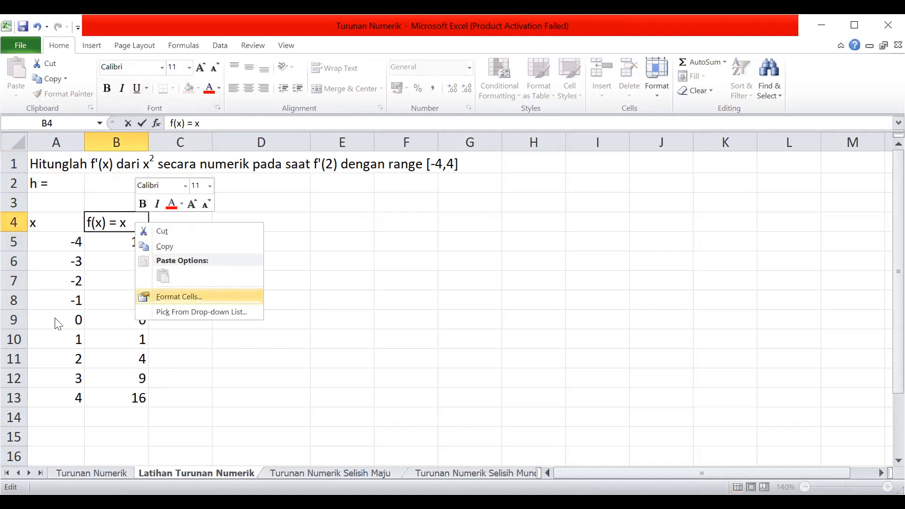
left_click(285, 428)
type("2")
left_click(170, 221)
left_click(140, 222)
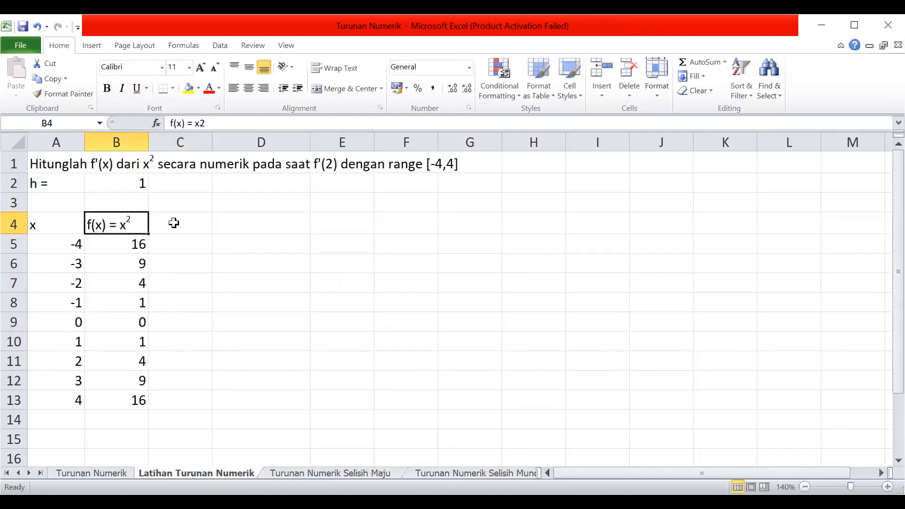
left_click(174, 223)
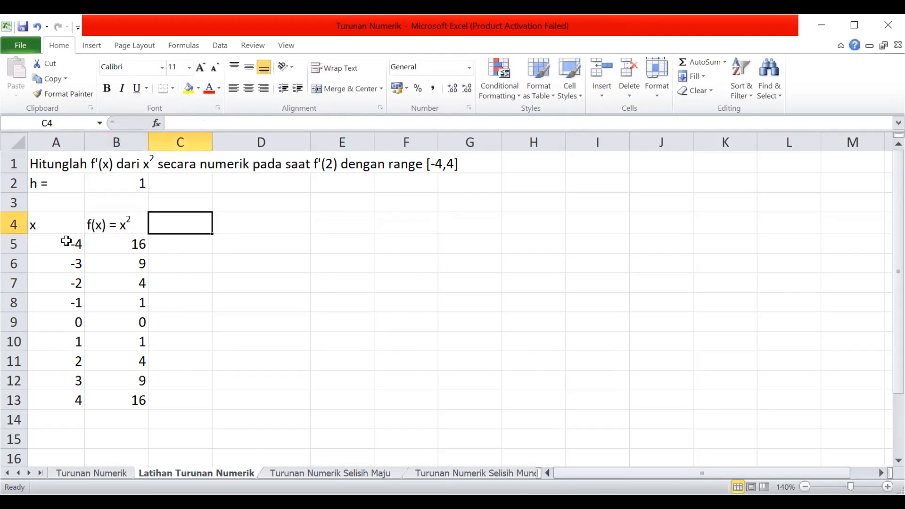
left_click(52, 221)
left_click(168, 225)
type("f(")
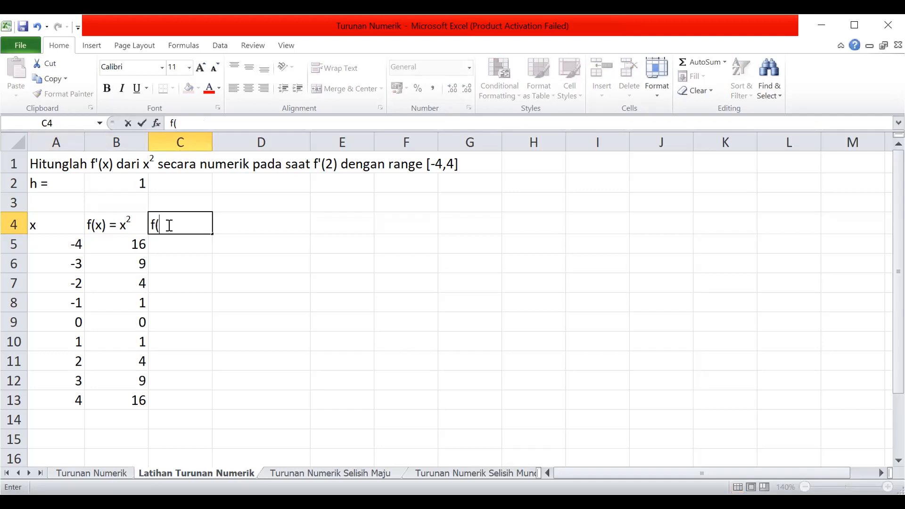
key("BackSpace")
key("BackSpace")
Enter f(x) = x² in cell A3, with the 2 formatted as superscript.
left_click(66, 198)
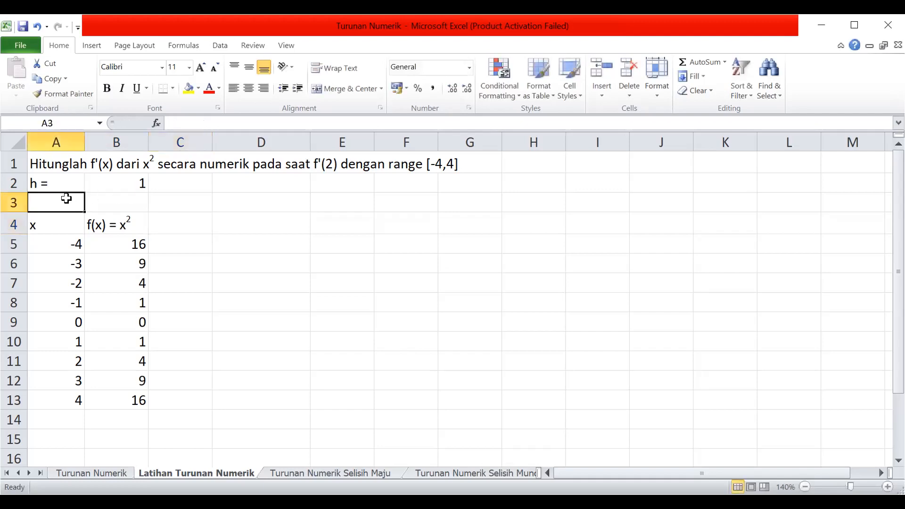
type("f")
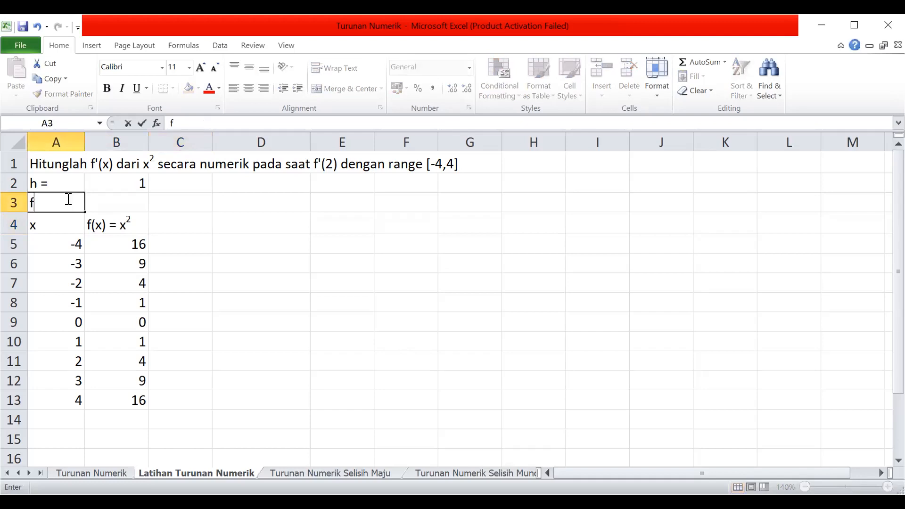
type("(x) = x")
right_click(69, 201)
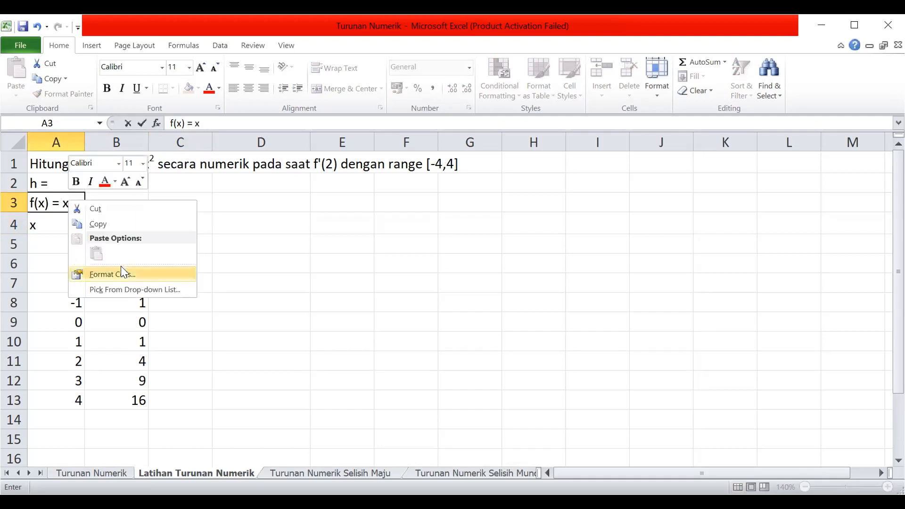
left_click(112, 273)
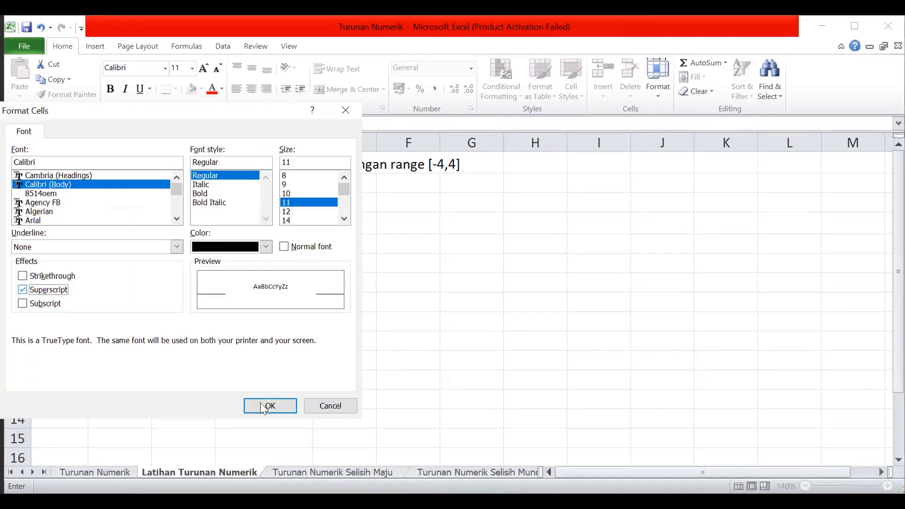
left_click(264, 408)
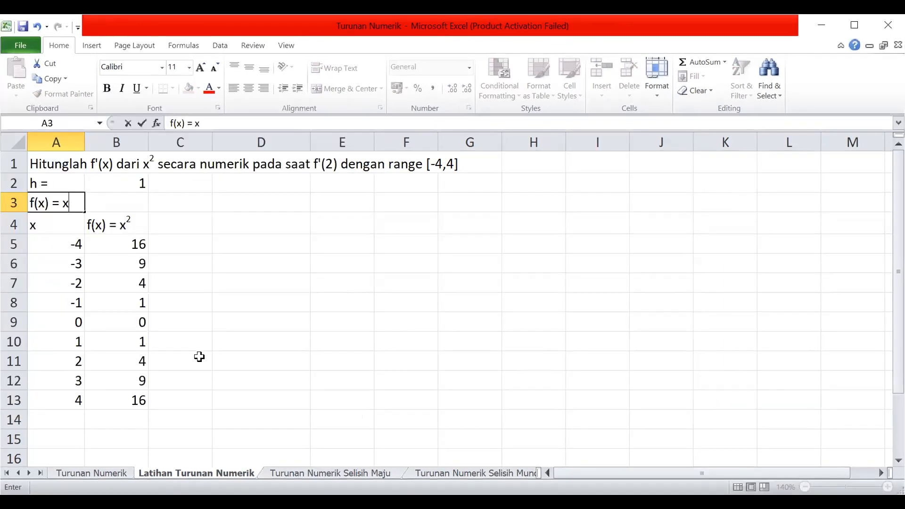
type("2")
Enter the analytic derivative f'(x) = 2x in cell B3.
left_click(95, 198)
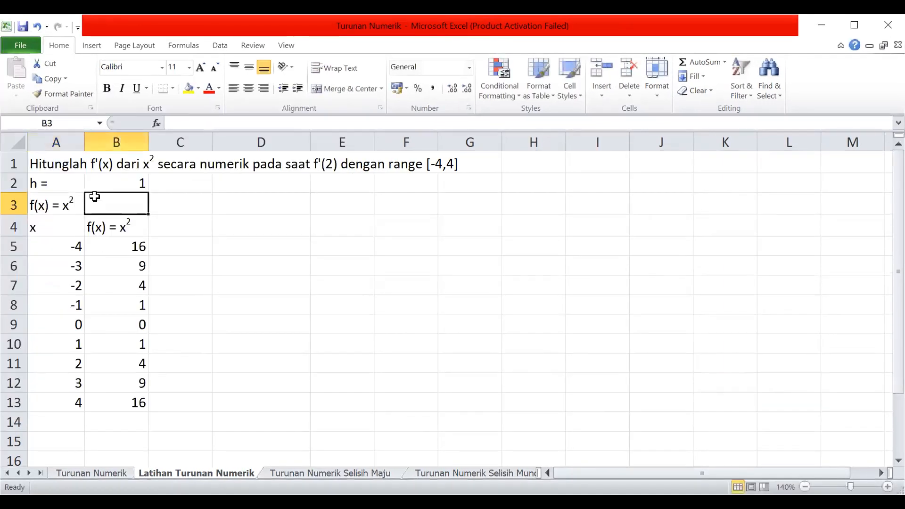
type("f'")
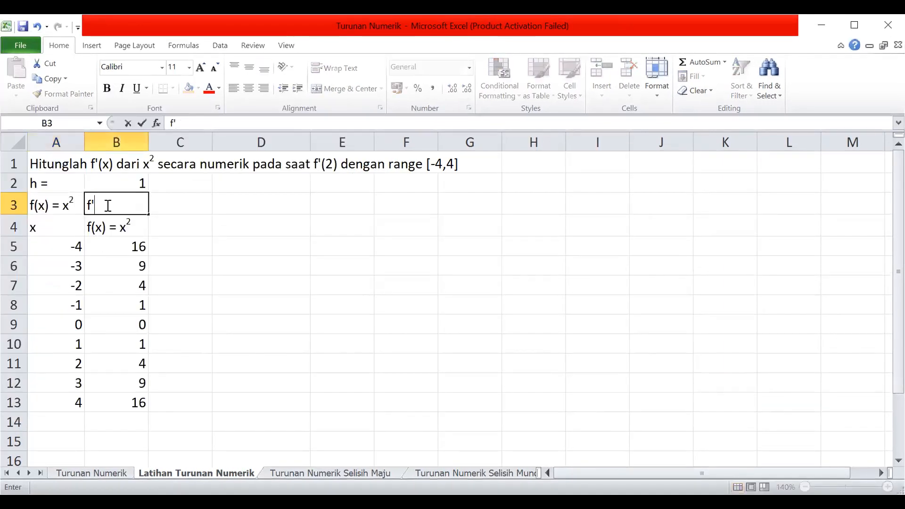
type("(x) = 2x")
left_click(172, 198)
left_click(54, 203)
left_click(96, 204)
left_click(78, 206)
left_click(74, 205)
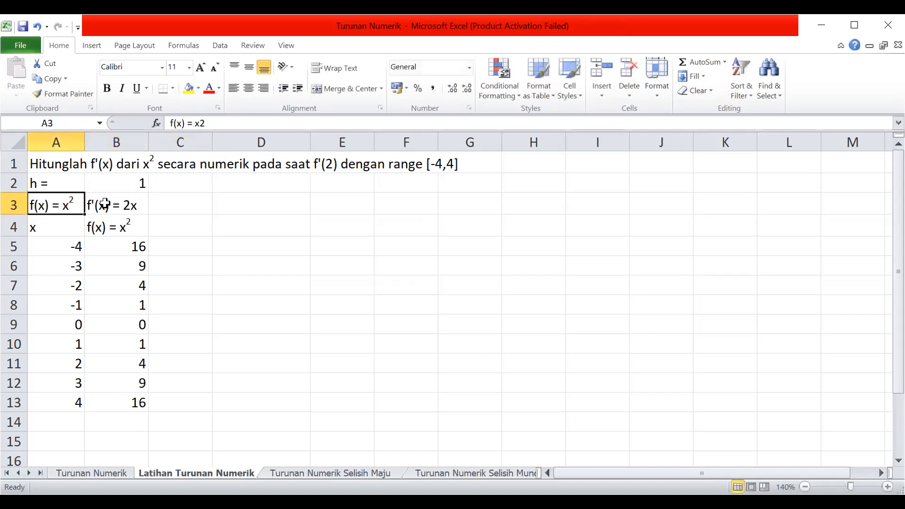
left_click(113, 204)
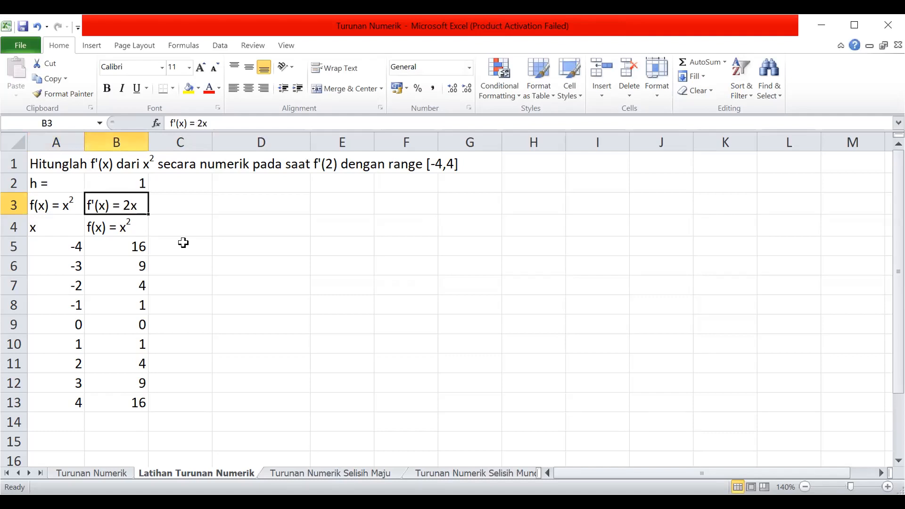
Apply outline and inside borders to the x and f(x) table in A4:B13.
left_click(42, 234)
left_click(126, 399, "shift")
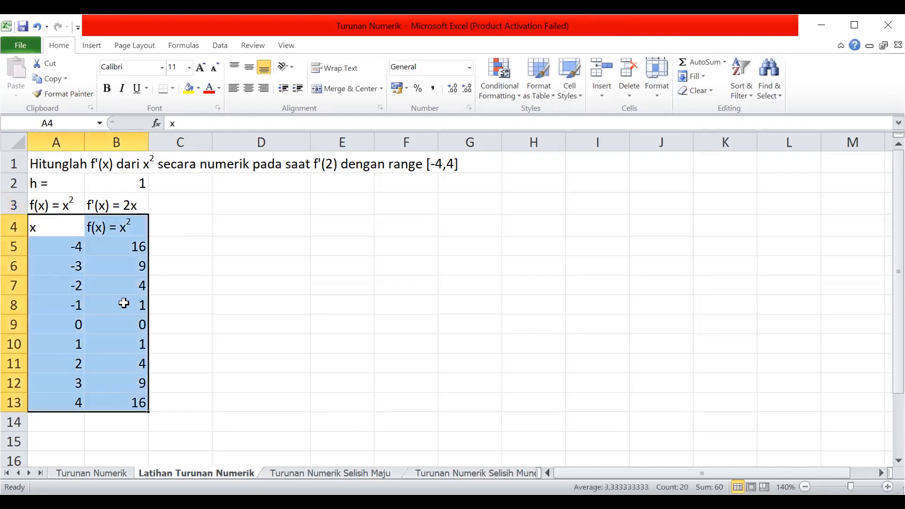
right_click(124, 304)
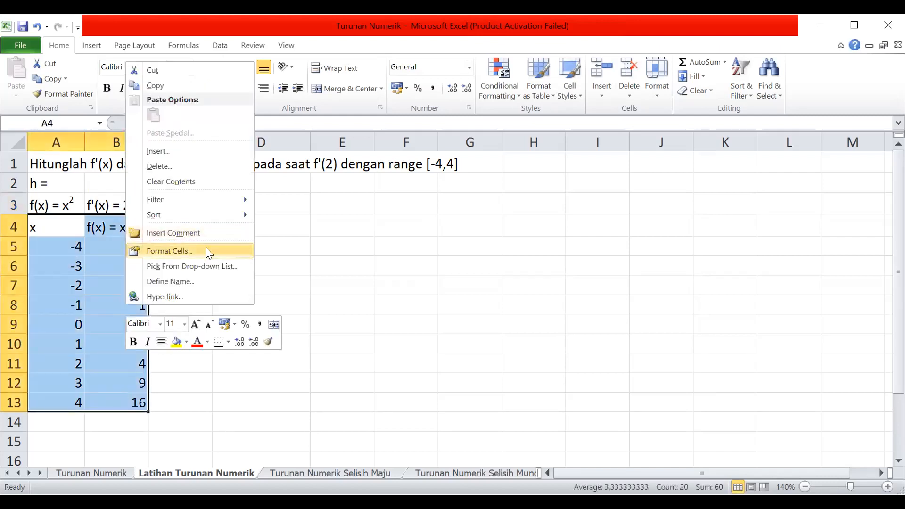
left_click(206, 247)
left_click(172, 109)
left_click(210, 147)
left_click(254, 153)
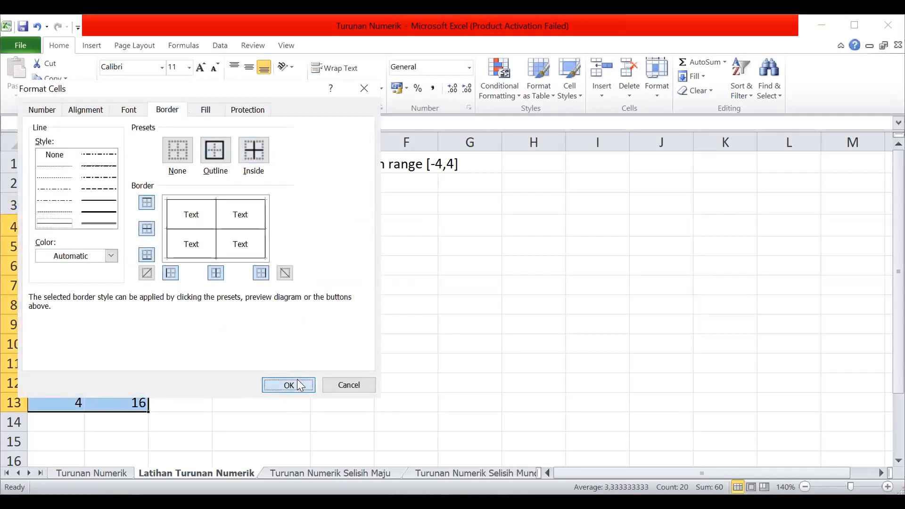
left_click(301, 386)
left_click(111, 227)
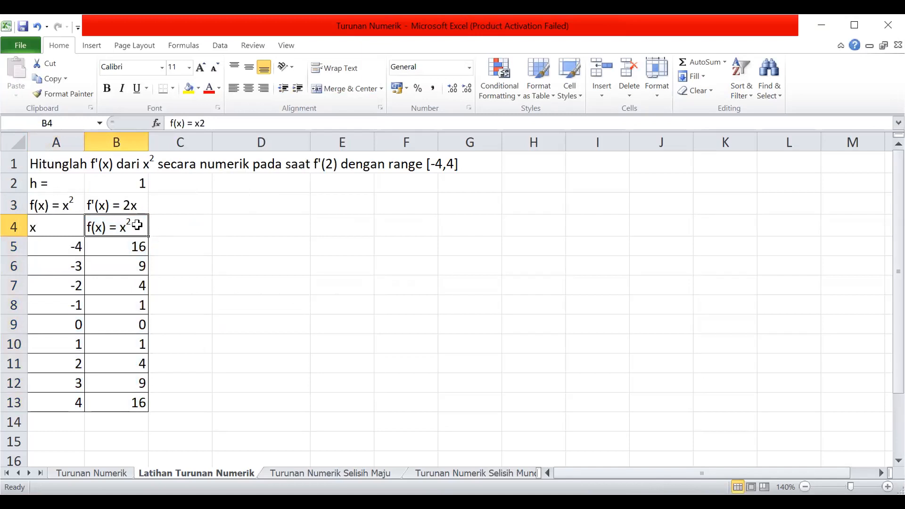
Insert a smooth-line scatter chart without markers from the table A4:B13.
left_click(50, 231)
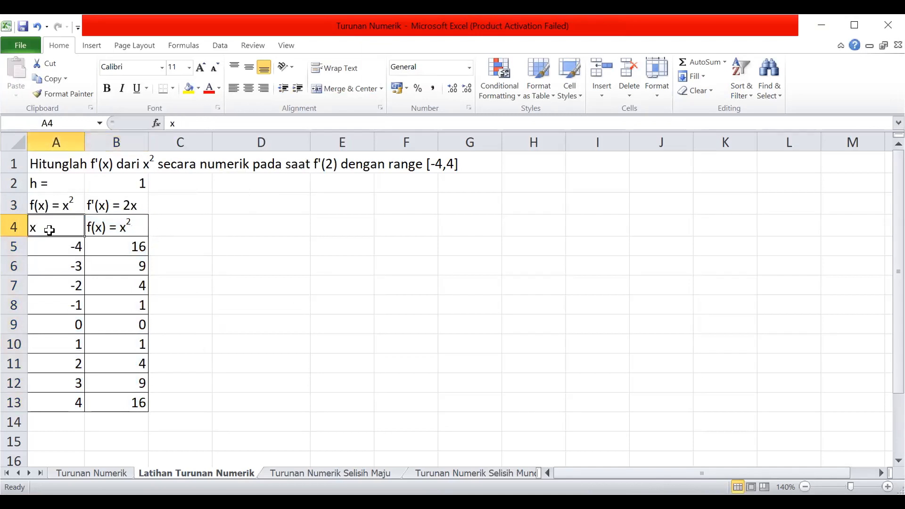
left_click(134, 394, "shift")
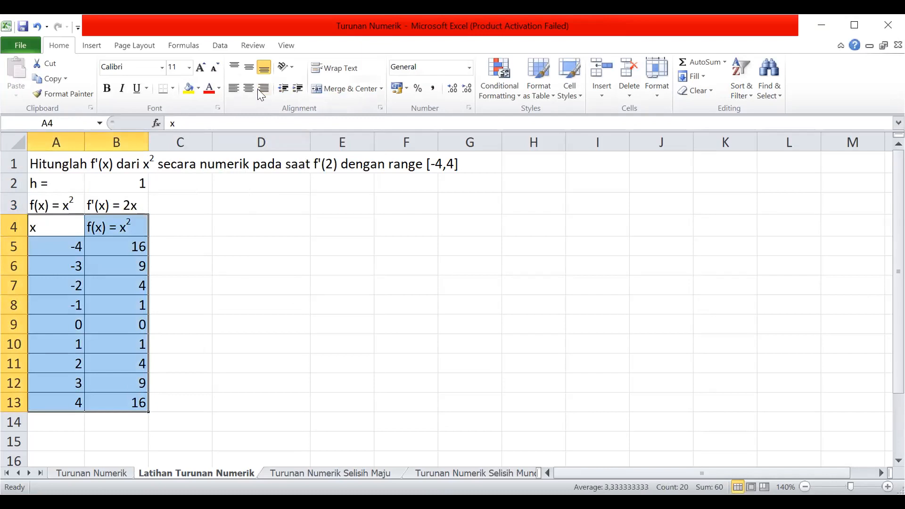
left_click(92, 46)
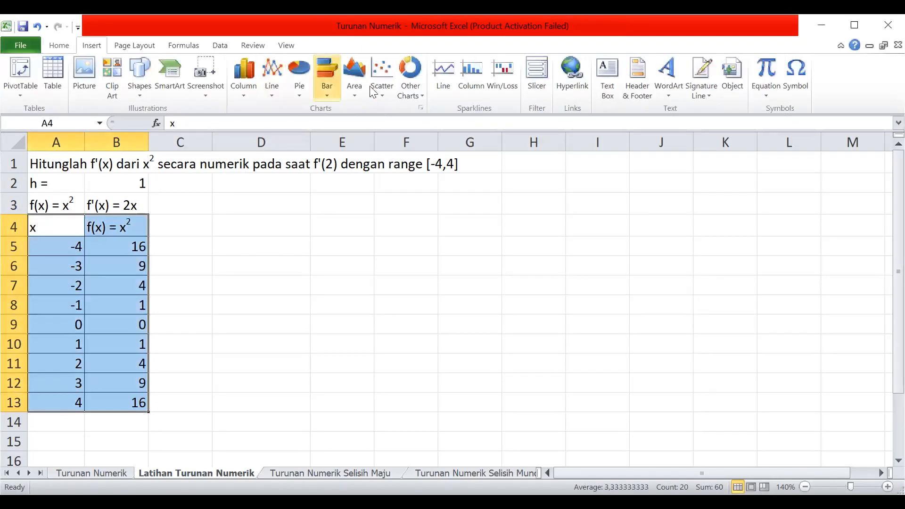
left_click(383, 88)
left_click(390, 165)
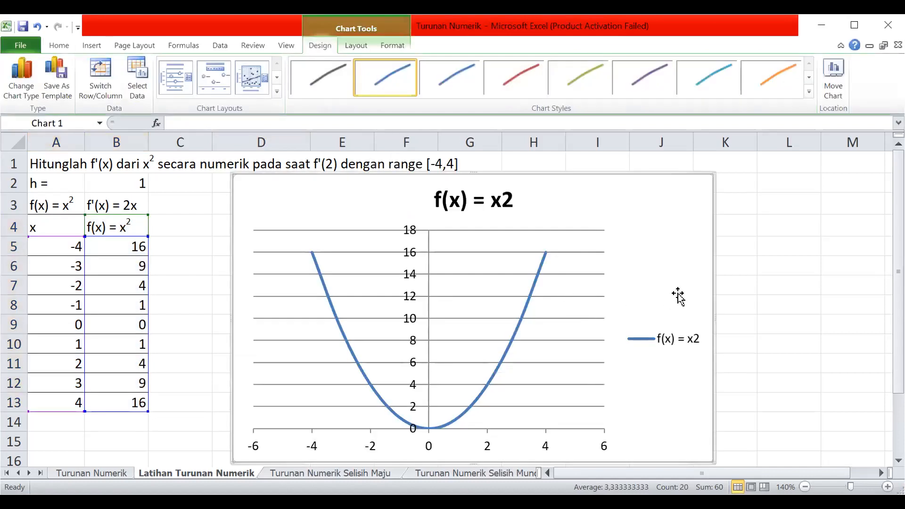
Shrink the f(x) chart and place it over columns H to M, clear of the table.
left_click_drag(712, 173, 608, 324)
left_click_drag(564, 345, 602, 294)
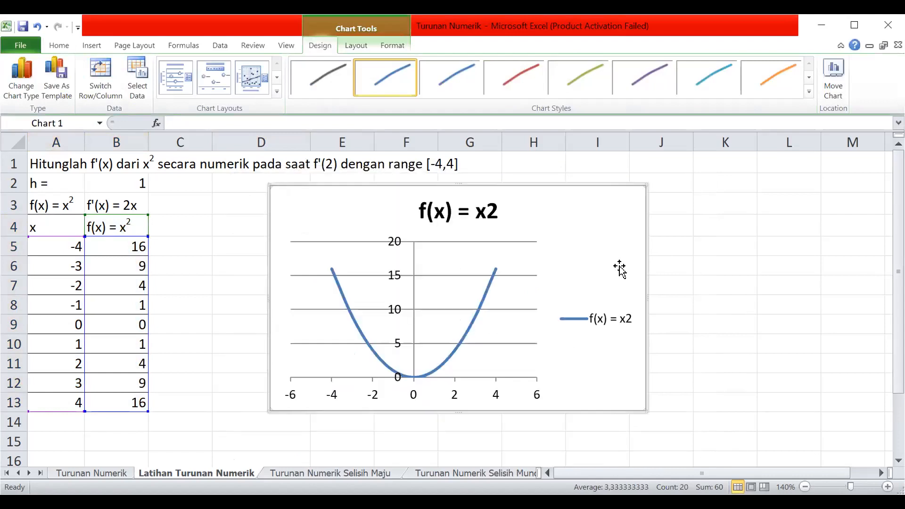
left_click_drag(644, 183, 599, 212)
left_click_drag(558, 272, 802, 259)
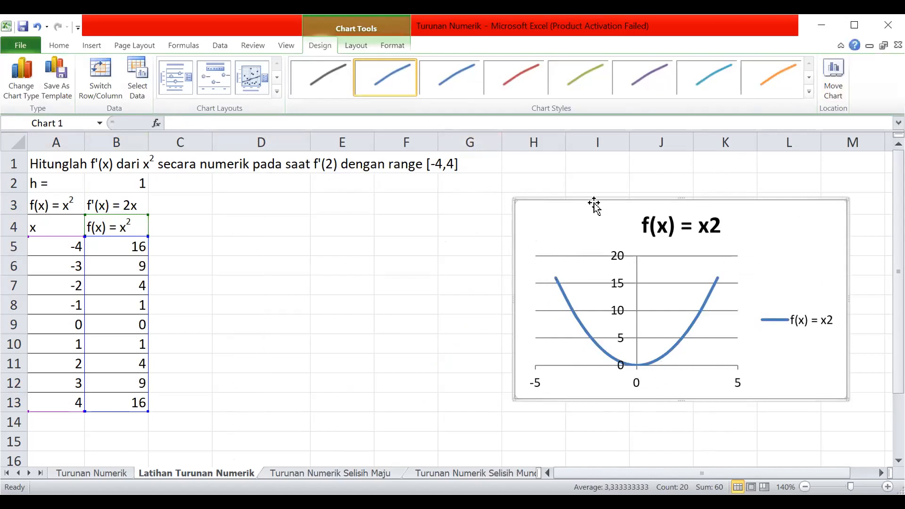
key("Escape")
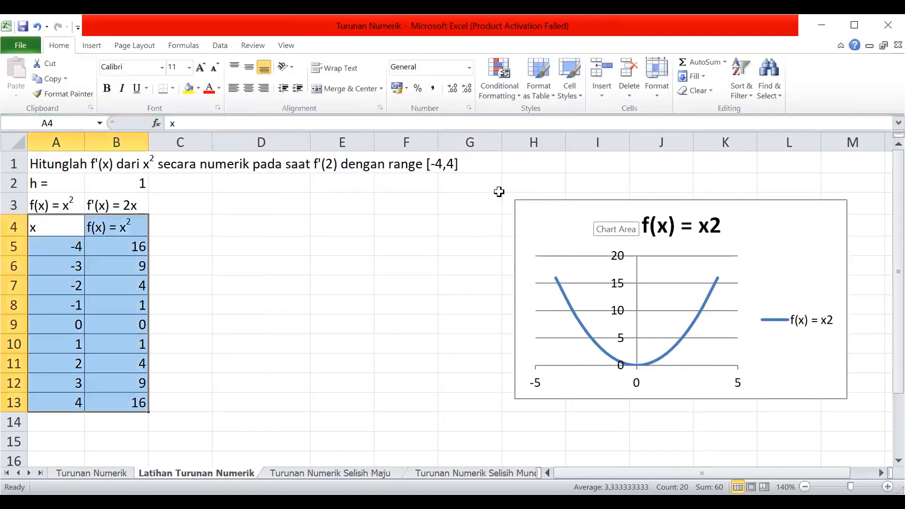
Move the table from A4:B13 down three rows so that it starts in cell A7.
left_click(181, 223)
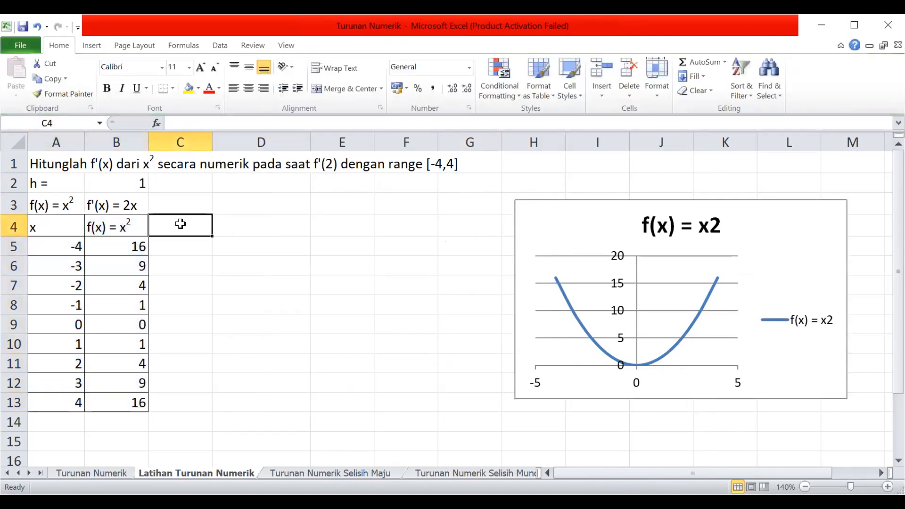
left_click_drag(71, 228, 141, 401)
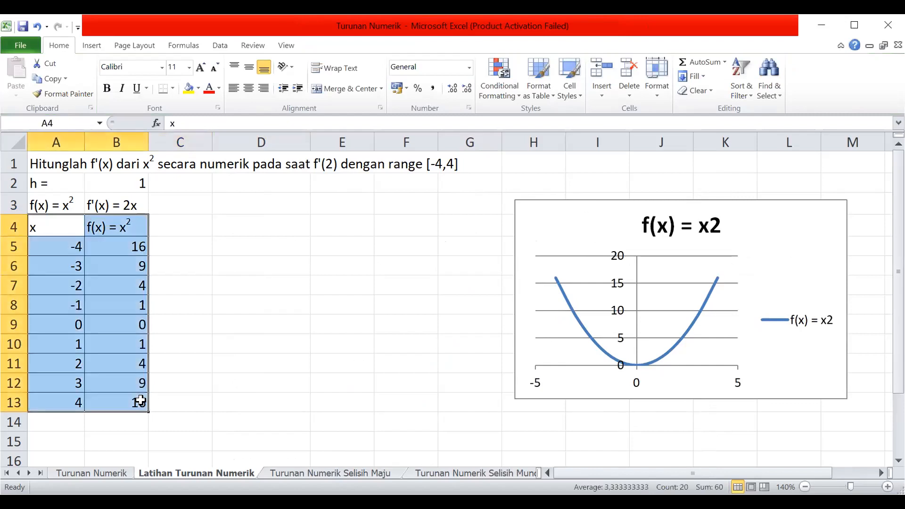
key("ctrl+c")
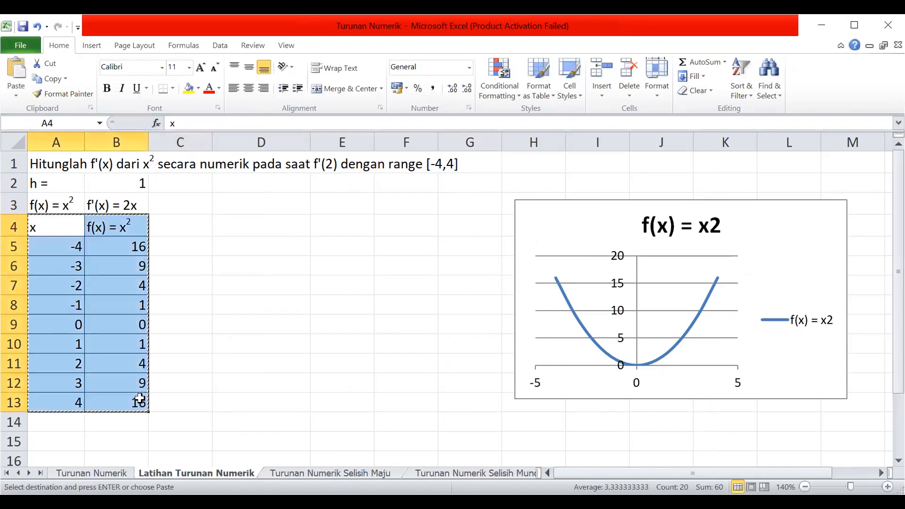
left_click(41, 286)
key("ctrl+v")
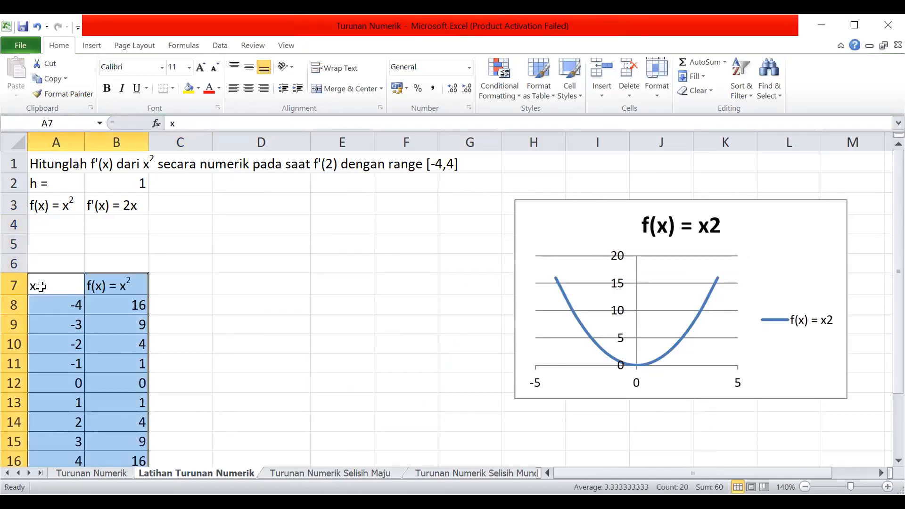
Delete the f(x) scatter chart from the sheet.
left_click(756, 257)
left_click_drag(756, 256, 732, 269)
scroll(731, 270, "down", 2)
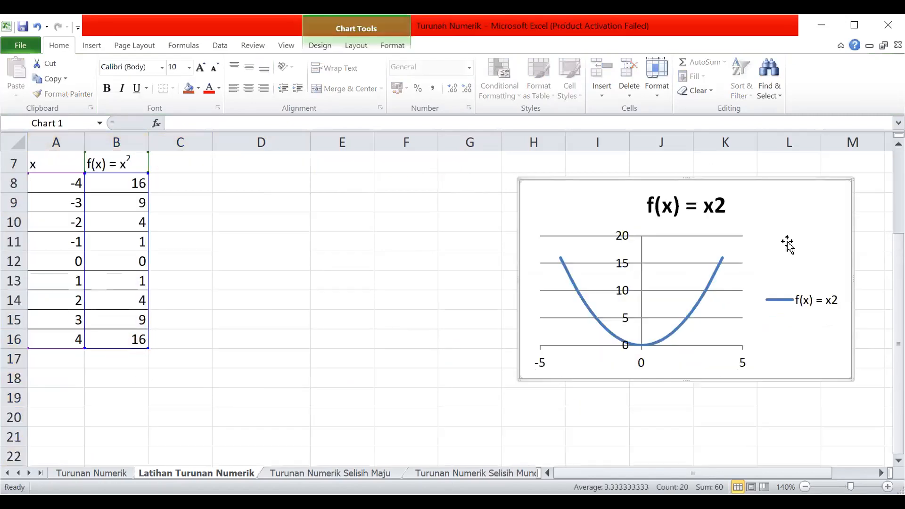
key("Delete")
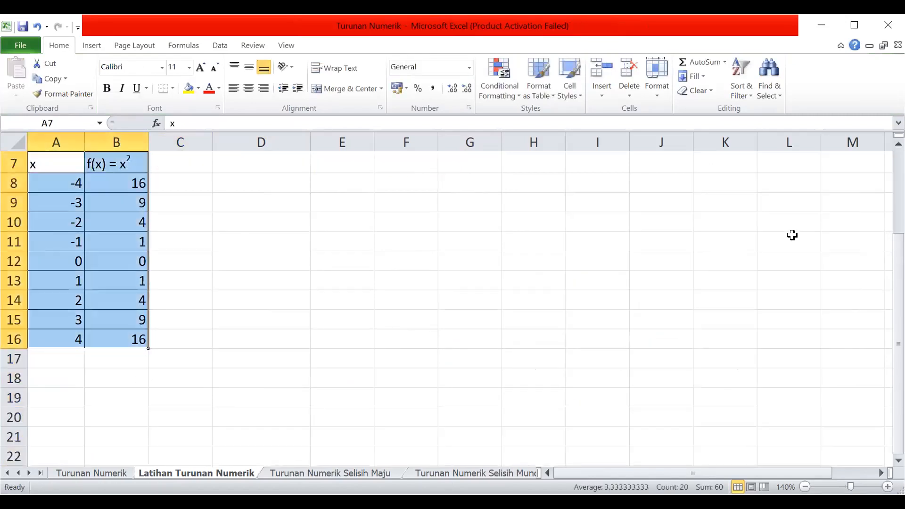
scroll(734, 229, "up", 2)
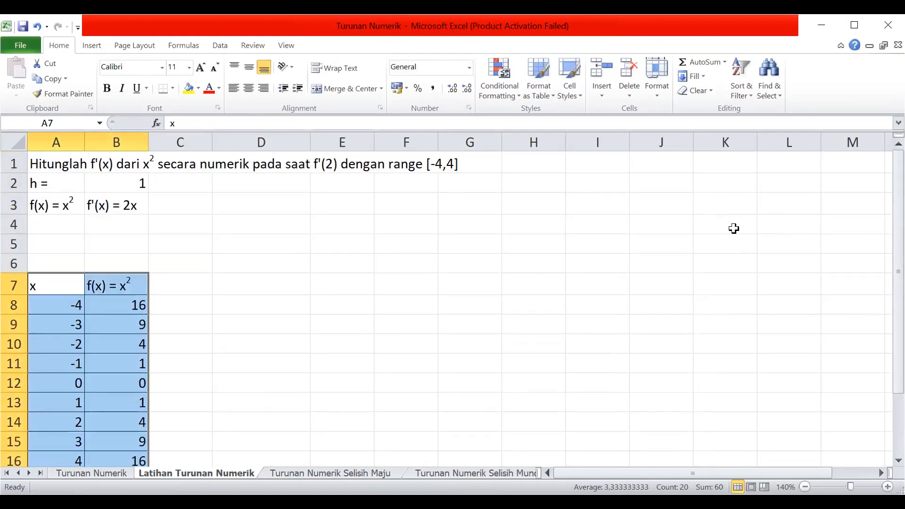
Copy the Selisih Maju equation object from the Turunan Numerik sheet and return to the Latihan Turunan Numerik sheet.
left_click(164, 285)
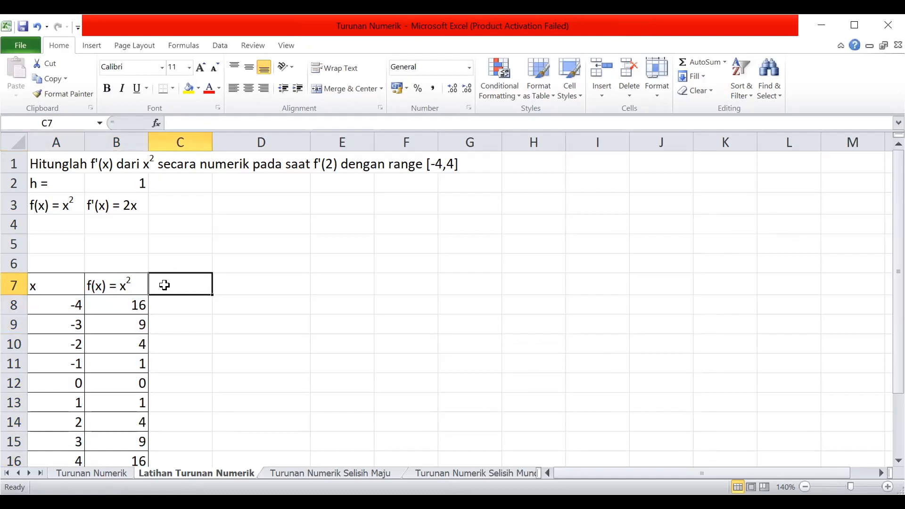
left_click(85, 474)
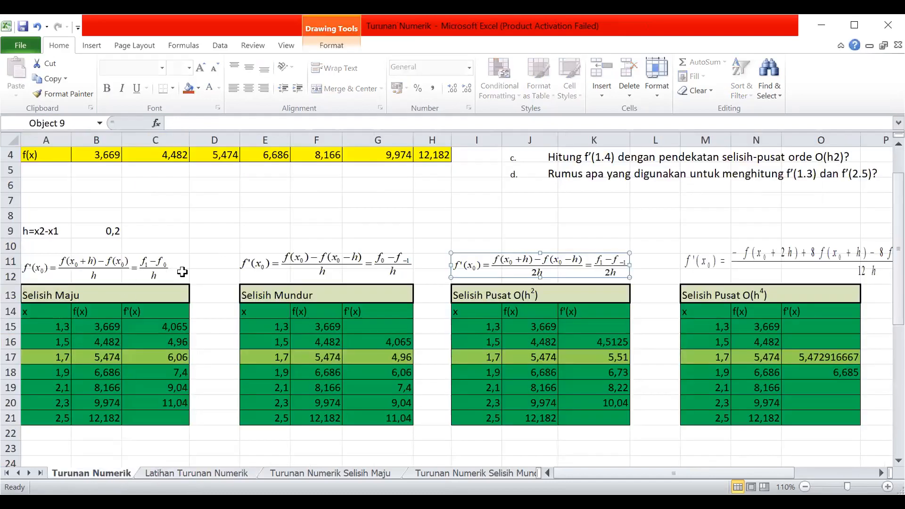
left_click(110, 264)
right_click(110, 262)
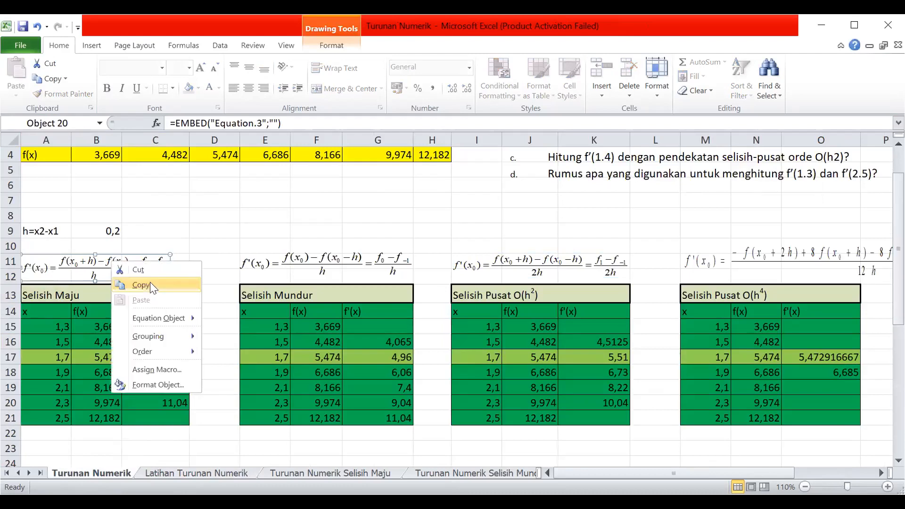
left_click(150, 286)
key("ctrl+Page_Down")
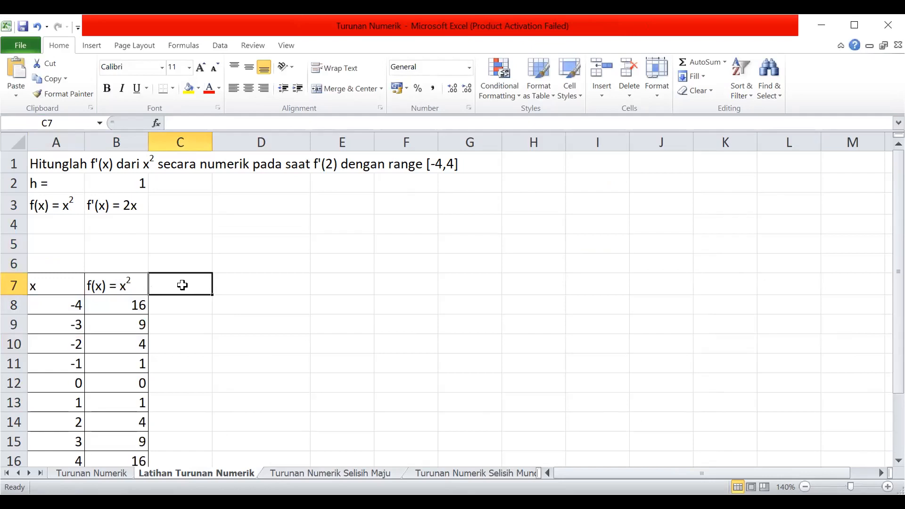
Enter f(x) as the heading in cell C7, beside the f(x) = x² column.
double_click(159, 286)
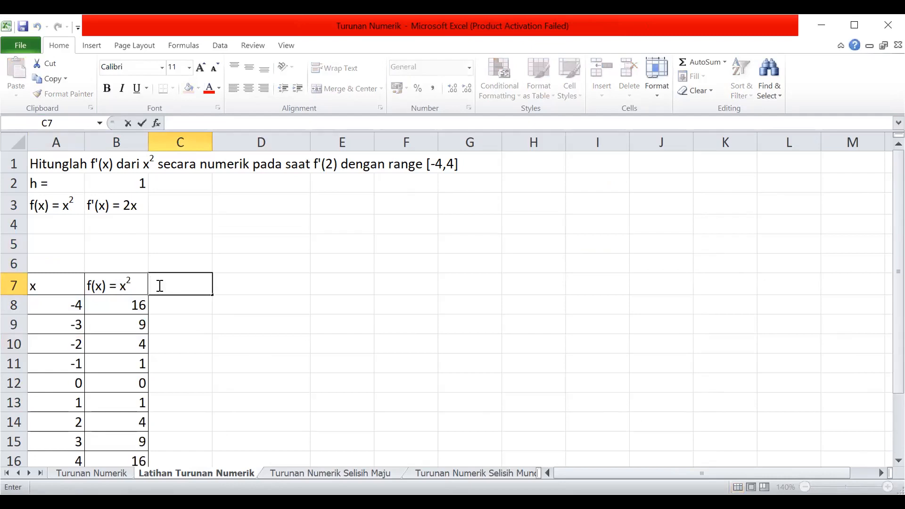
type("f(x)")
key("Left")
key("Left")
key("Right")
key("Right")
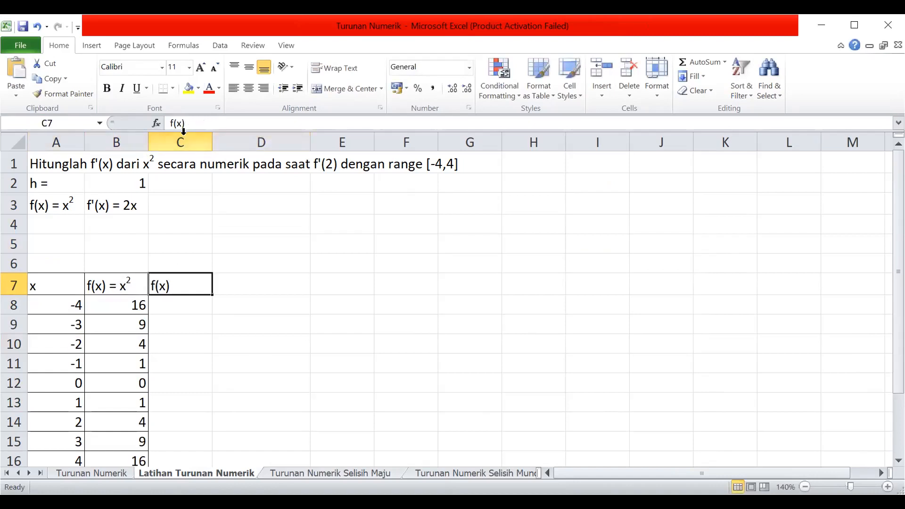
Change the heading in cell C7 to f'(x) analitik and widen column C to fit it.
left_click(174, 123)
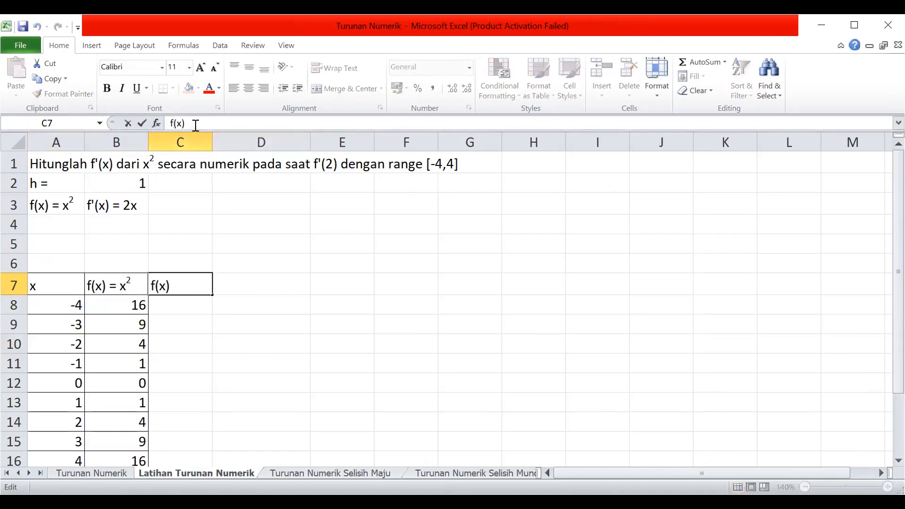
left_click(159, 285)
type("'")
left_click(179, 286)
type("=")
key("BackSpace")
key("BackSpace")
type("secara anal")
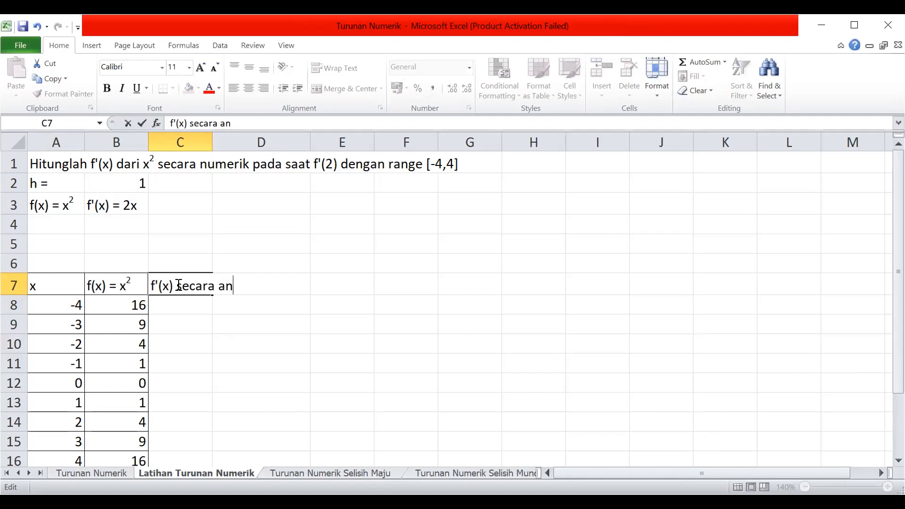
type("o")
key("BackSpace")
key("BackSpace")
key("BackSpace")
key("BackSpace")
key("BackSpace")
key("BackSpace")
key("BackSpace")
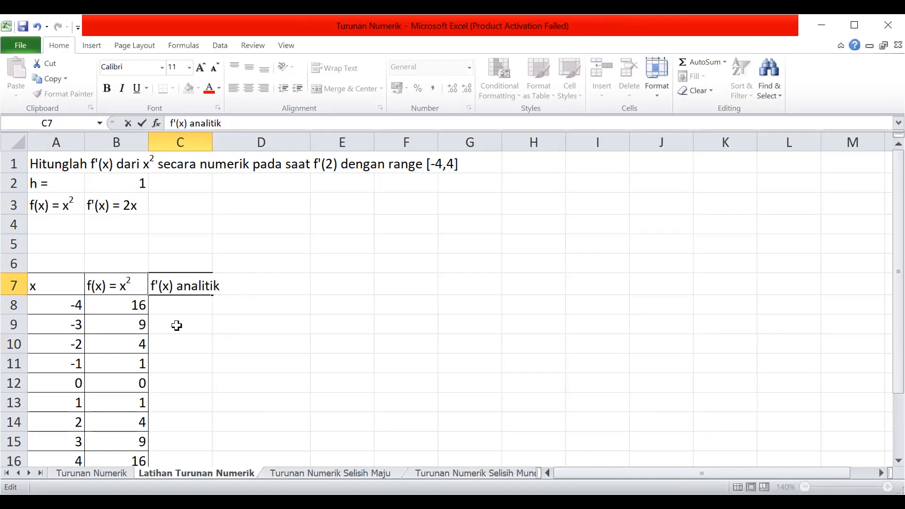
left_click(177, 326)
left_click(183, 300)
left_click_drag(213, 144, 226, 143)
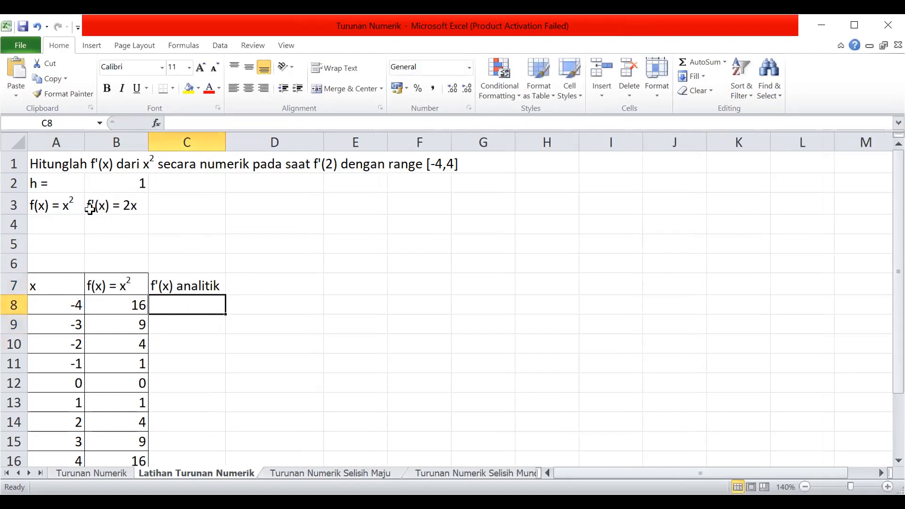
Enter the formula =2*A8 in cell C8 and fill it down through C16.
type("=")
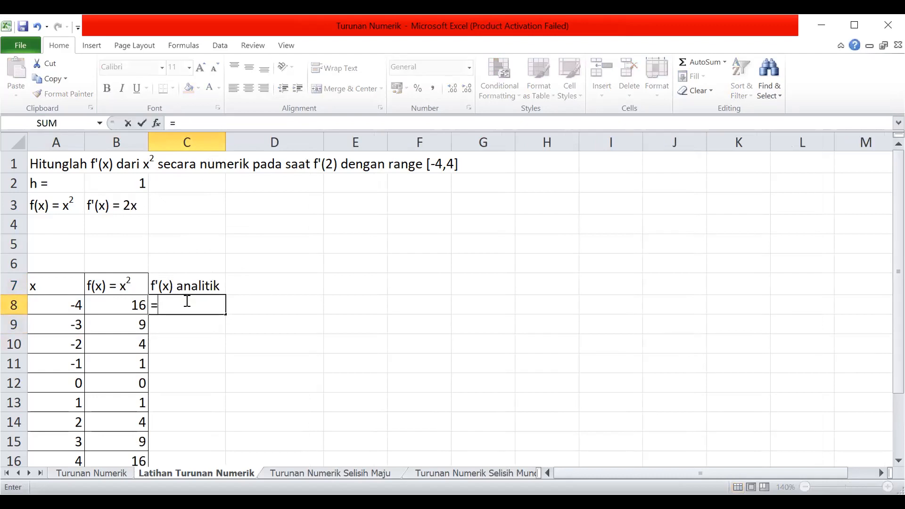
type("2*")
left_click(59, 304)
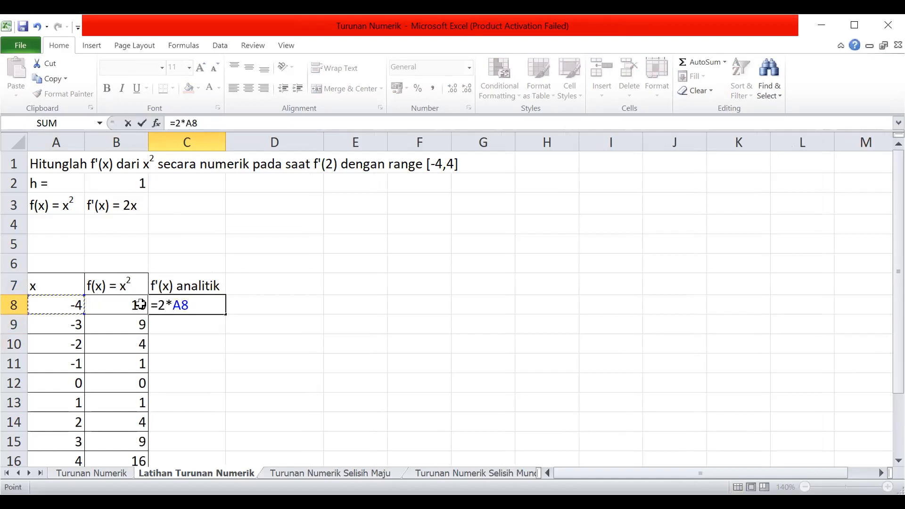
key("Return")
left_click(163, 302)
scroll(217, 302, "down", 2)
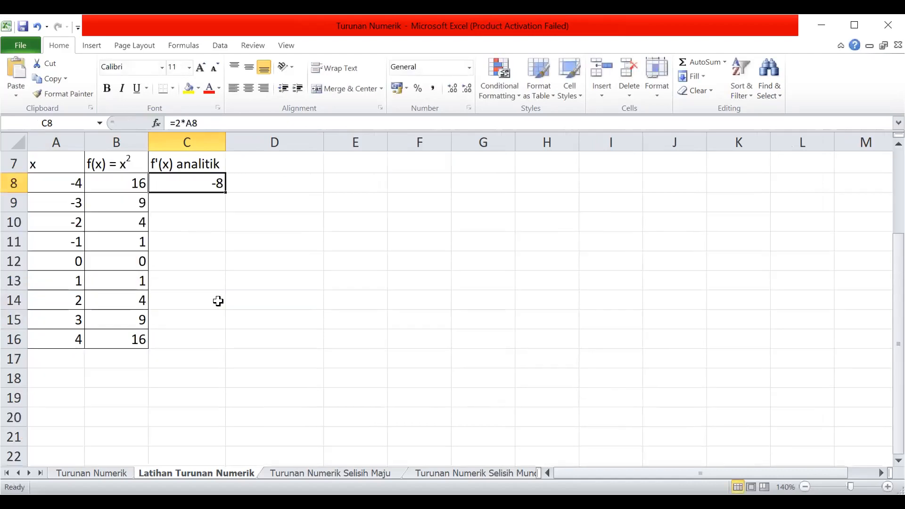
left_click_drag(227, 194, 215, 336)
Apply outline and inside borders to the f'(x) analitik column, C7:C16.
scroll(227, 282, "up", 1)
left_click(210, 222)
left_click_drag(211, 222, 195, 394)
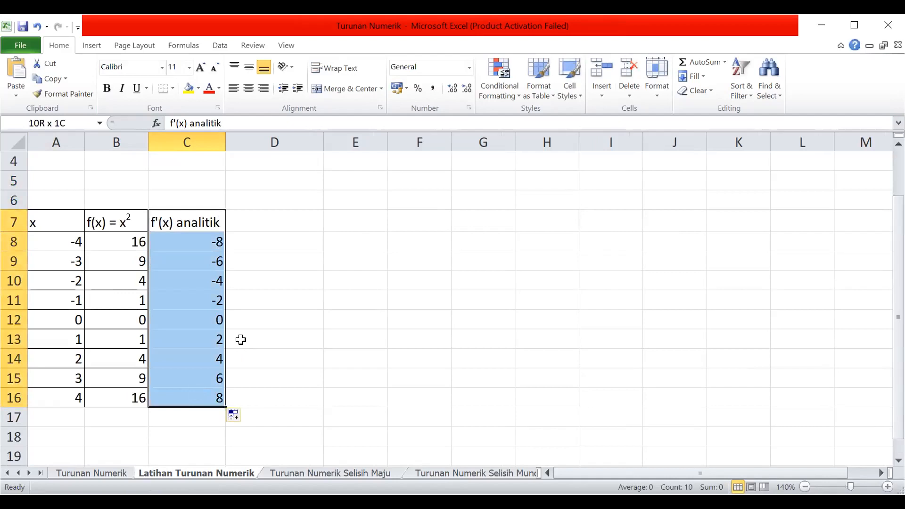
key("ctrl+1")
left_click(258, 245)
left_click(296, 244)
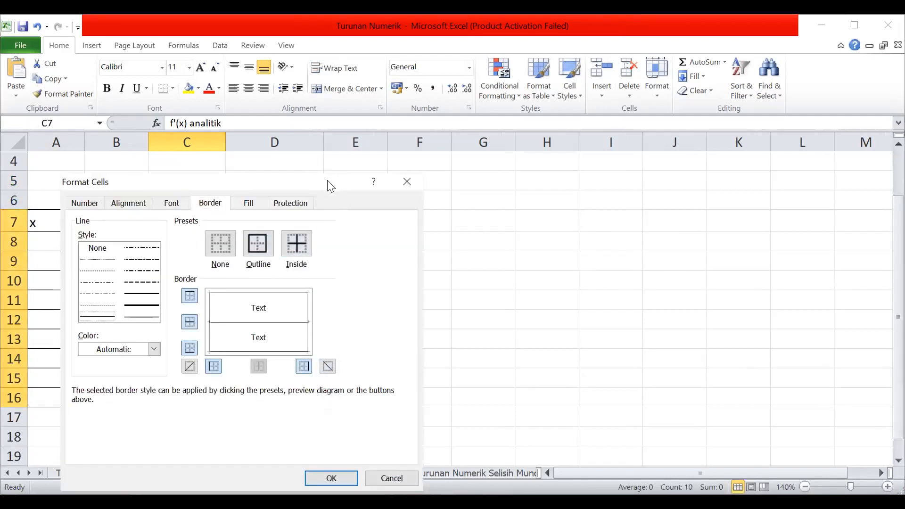
key("Return")
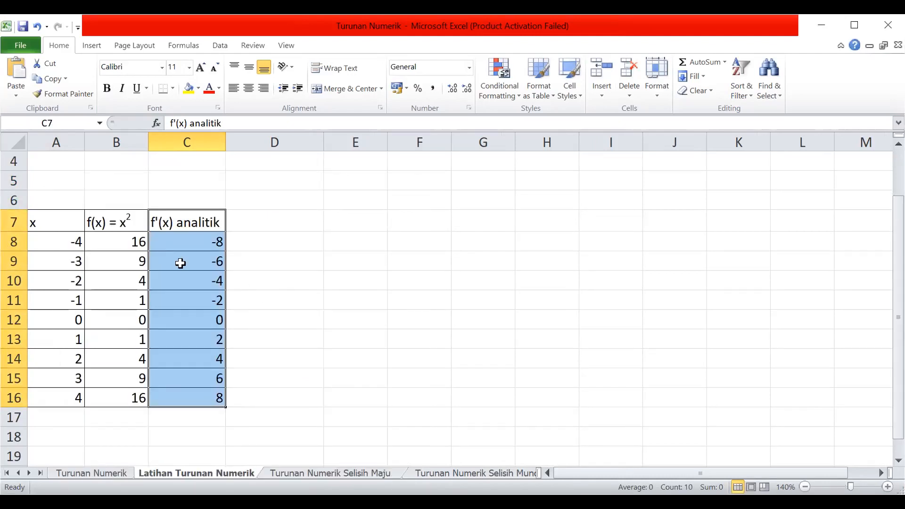
Examine the analytic derivative in cell C14, in the row where x is 2.
scroll(289, 236, "up", 1)
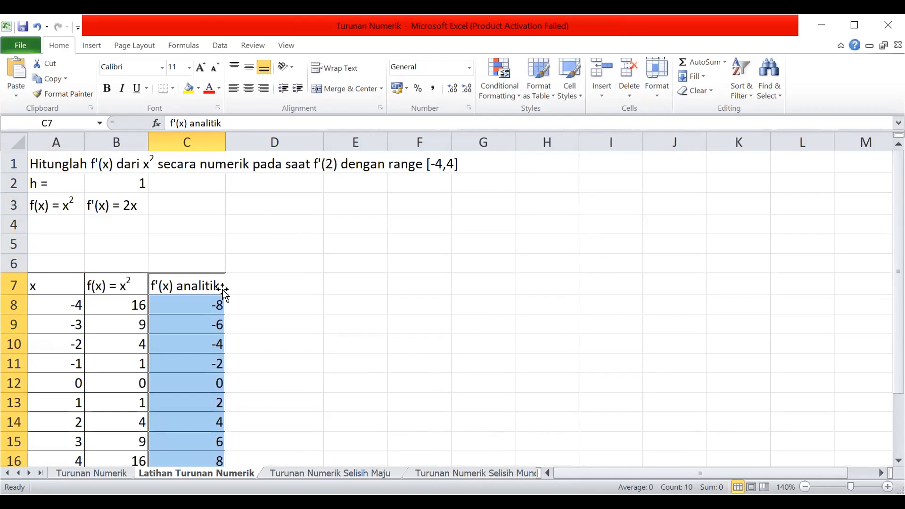
scroll(224, 295, "down", 1)
scroll(224, 295, "down", 1)
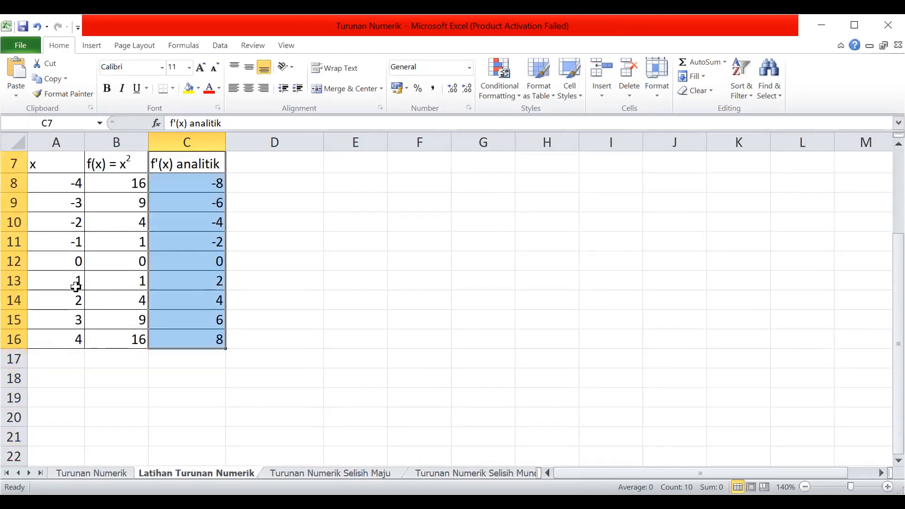
left_click(66, 300)
left_click(196, 299)
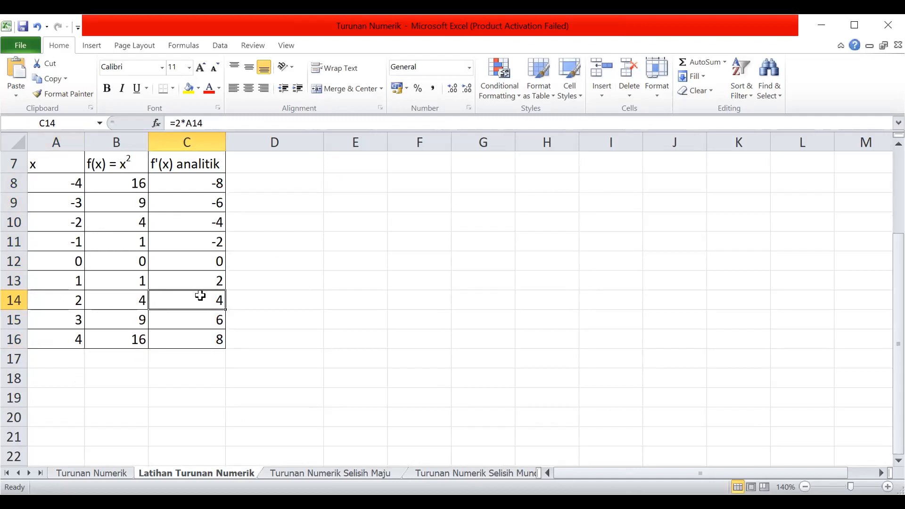
scroll(201, 296, "up", 2)
scroll(200, 296, "down", 1)
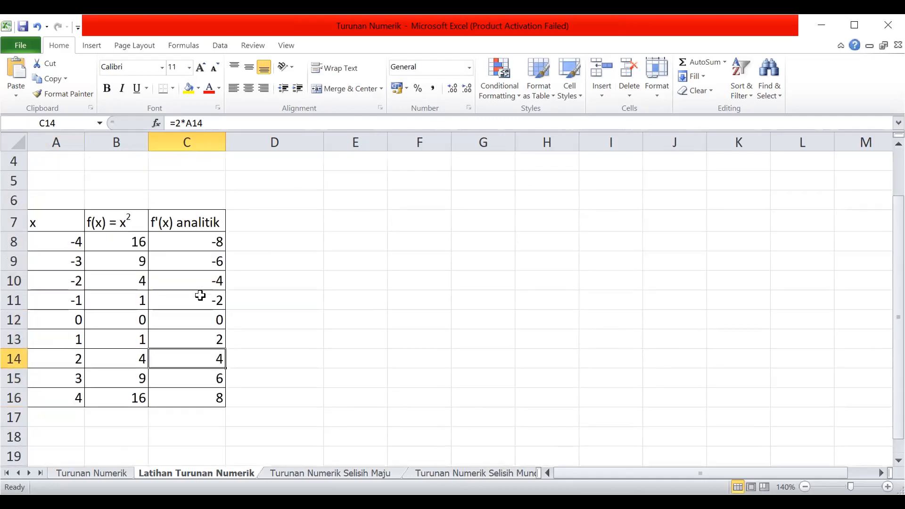
Plot A7:C16 as a scatter chart with smooth lines beside the table, compare the two curves, and undo the chart.
left_click(55, 222)
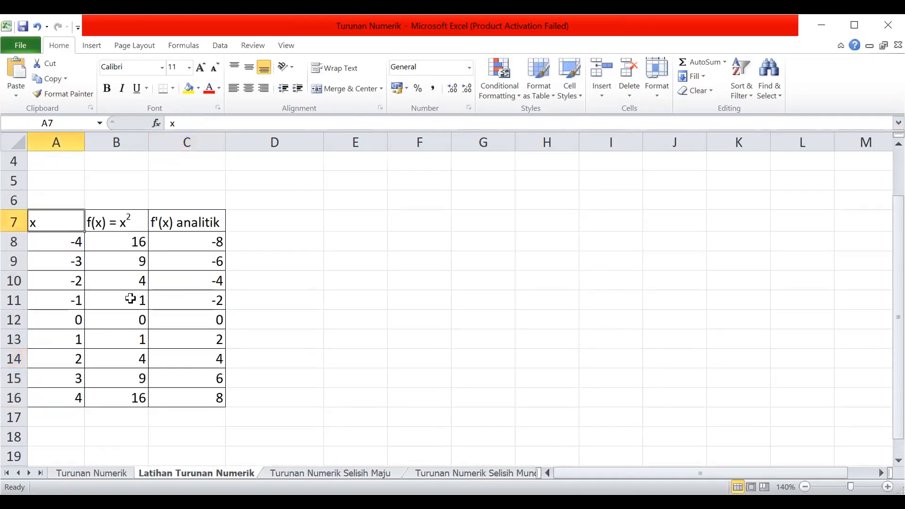
left_click(194, 399, "shift")
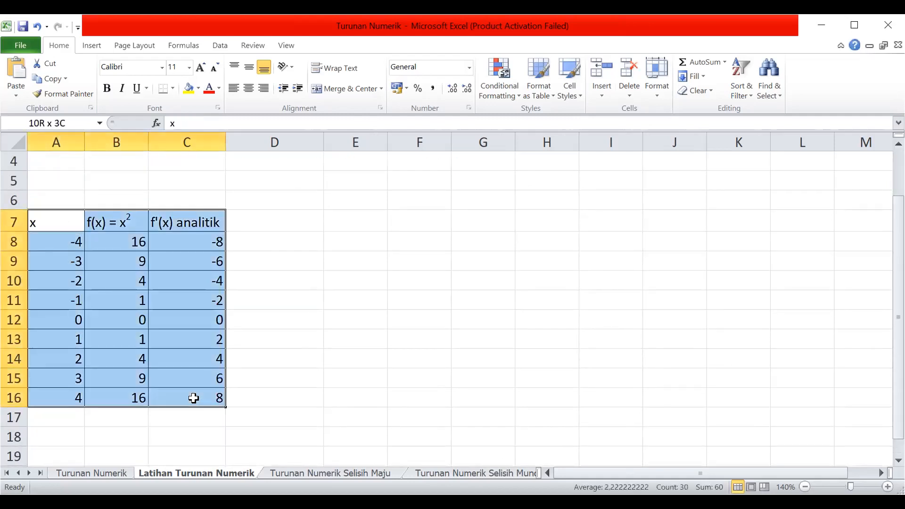
left_click(92, 46)
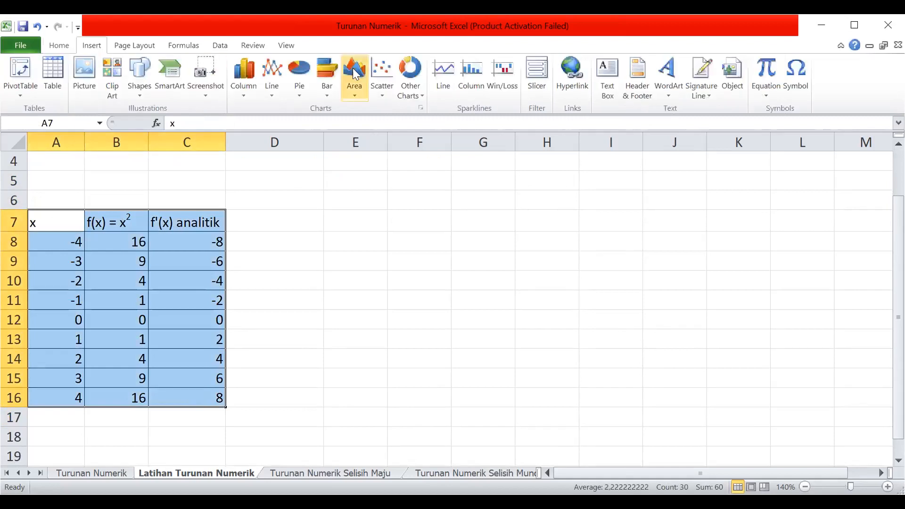
left_click(382, 97)
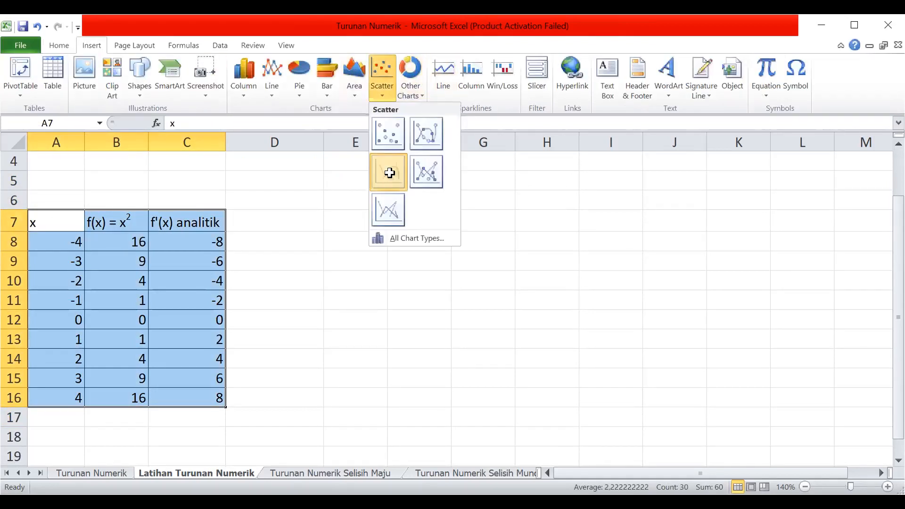
left_click(390, 172)
left_click_drag(588, 289, 698, 249)
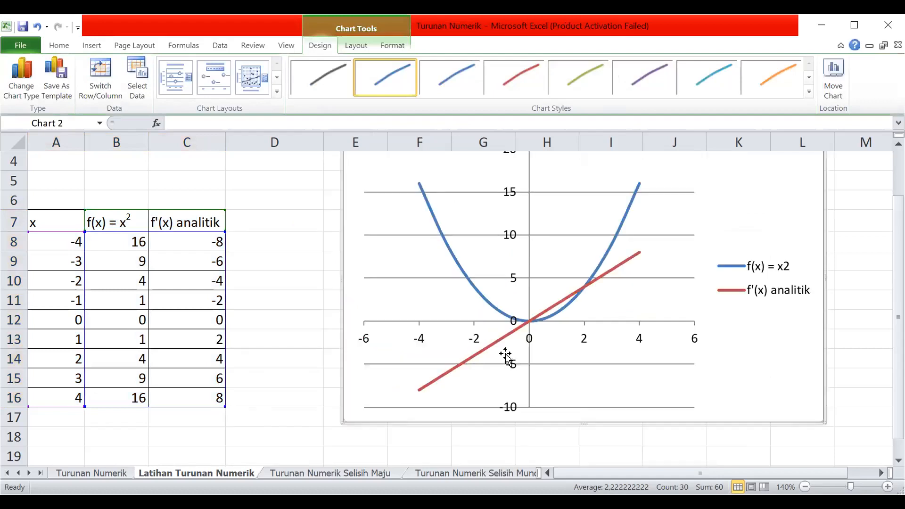
mouse_move(566, 302)
key("Escape")
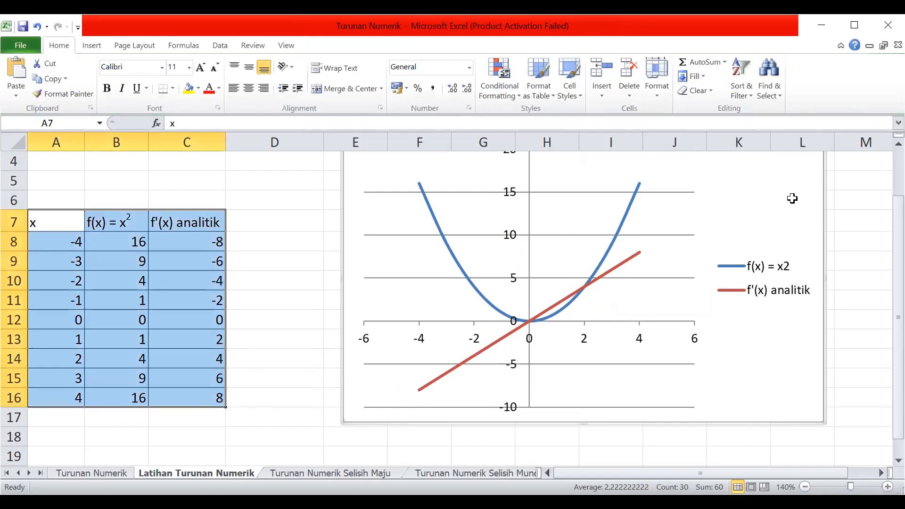
key("ctrl+z")
Enter the heading f'(x) numerik - FD in cell D7 and widen column D to fit it.
left_click(281, 216)
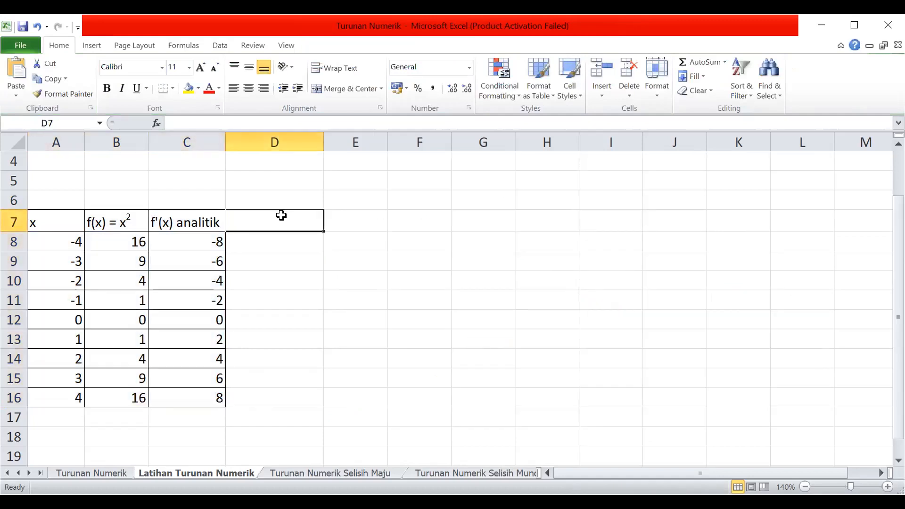
type("f'")
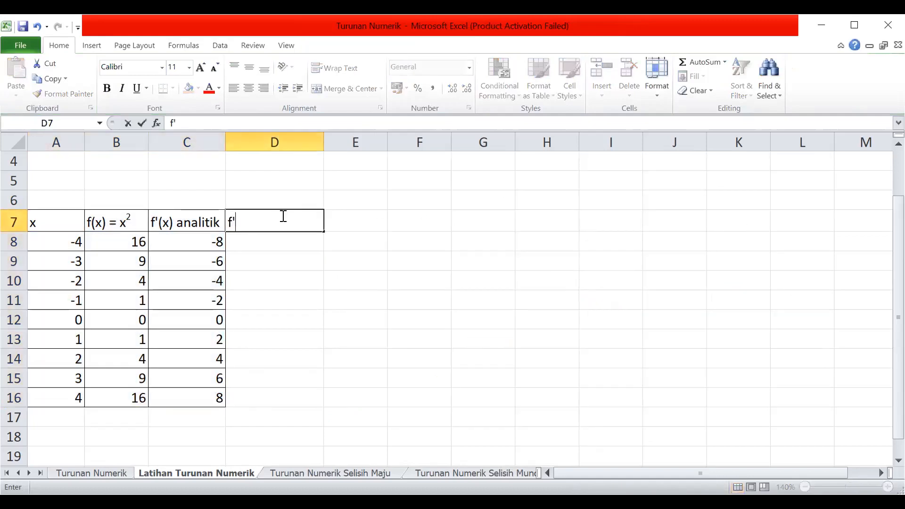
type("(x) numerik")
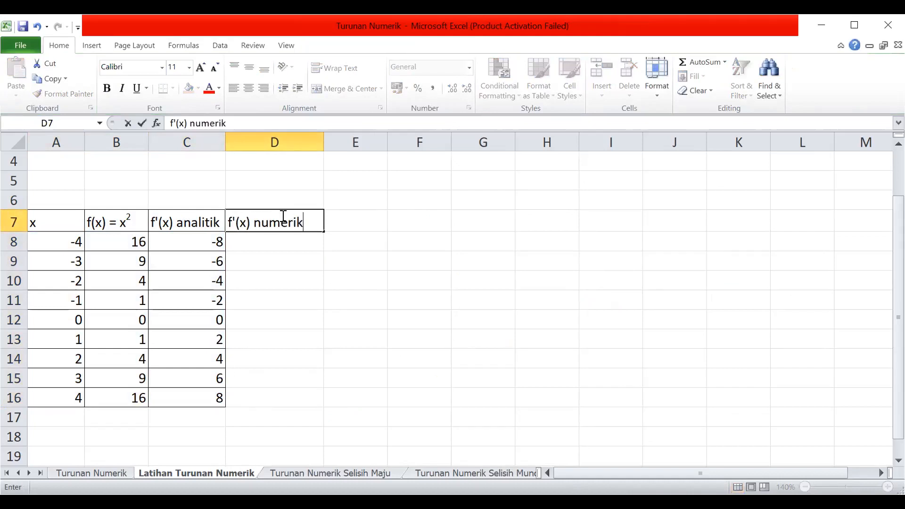
type(" f")
key("BackSpace")
type("F")
key("Left")
left_click(282, 215)
left_click(246, 123)
type("D")
key("BackSpace")
type("-")
key("Return")
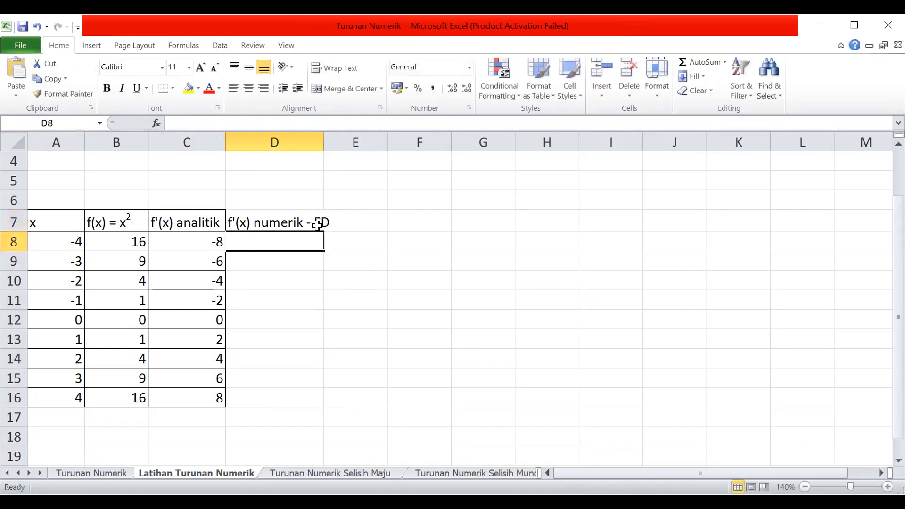
left_click_drag(321, 139, 342, 140)
Apply outline and inside borders to the f'(x) numerik - FD column, D7:D16.
left_click(307, 226)
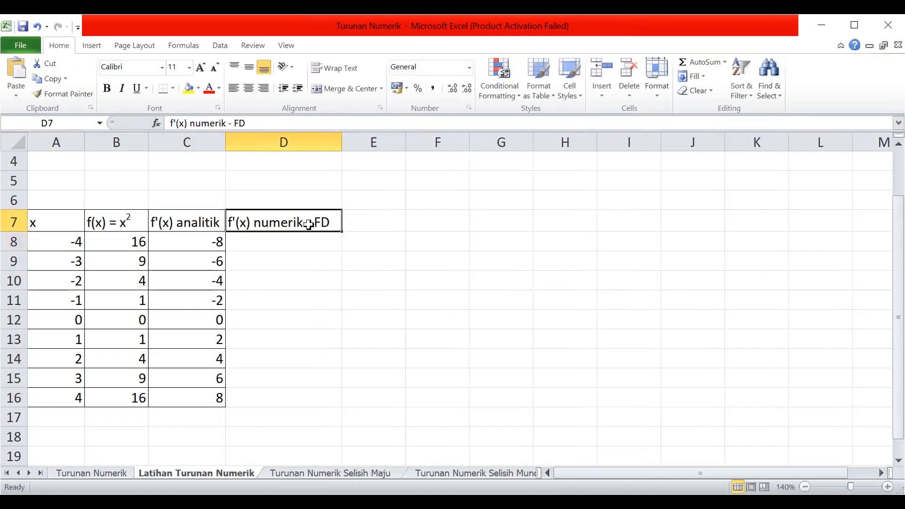
left_click(307, 391, "shift")
right_click(308, 380)
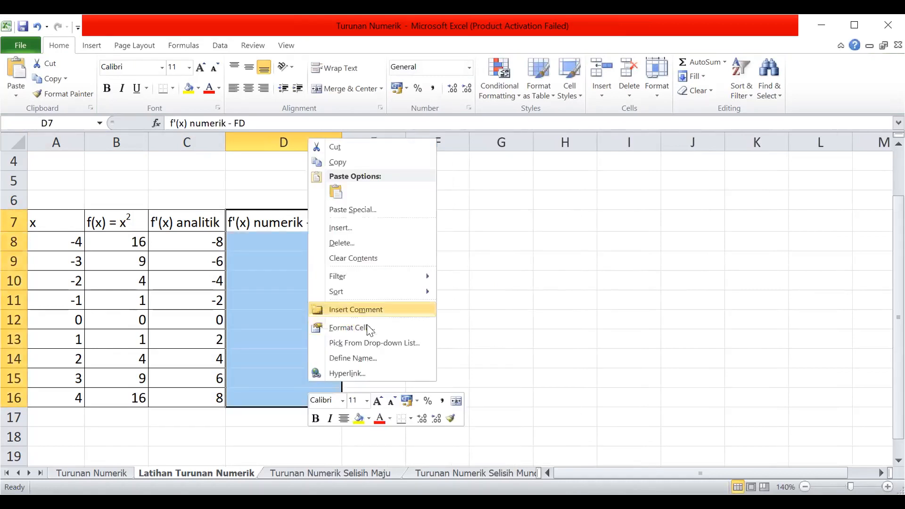
left_click(367, 326)
left_click(417, 228)
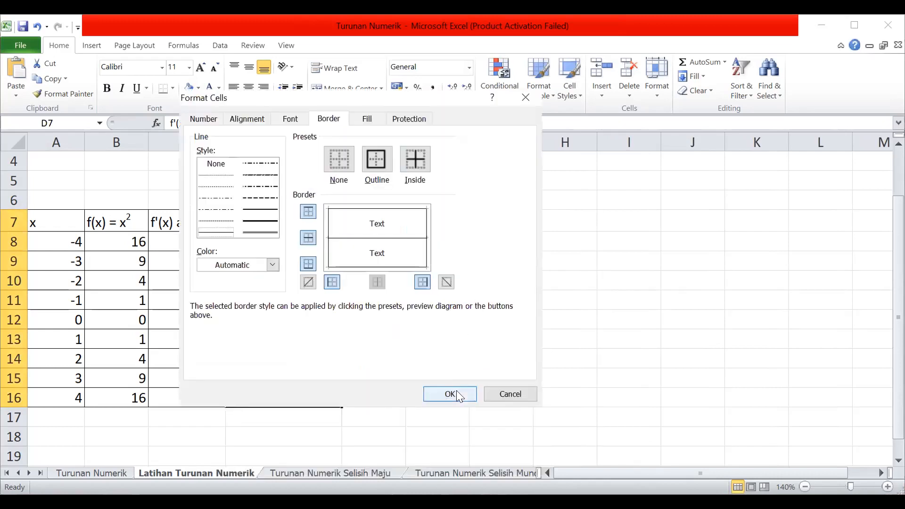
left_click(456, 390)
Paste the copied forward-difference equation above the D7 heading and shrink it to about the width of column D.
left_click(259, 192)
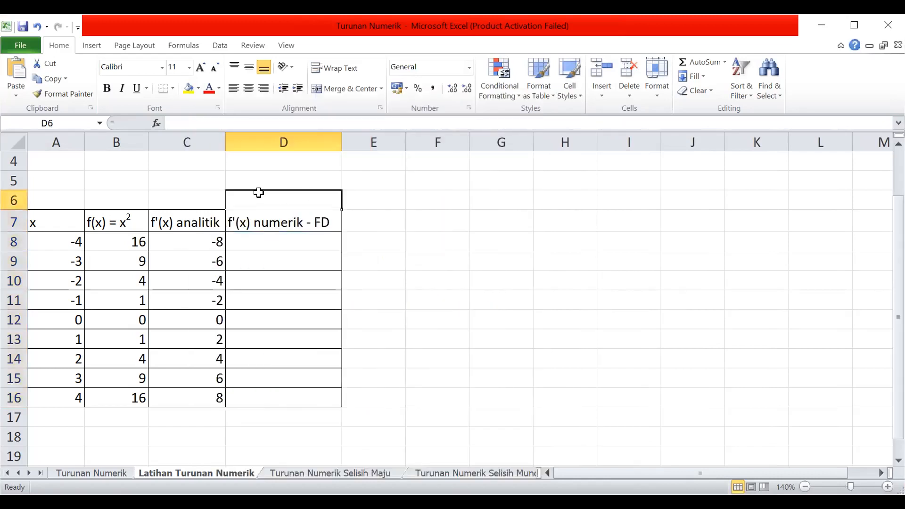
key("ctrl+v")
left_click_drag(344, 218, 341, 189)
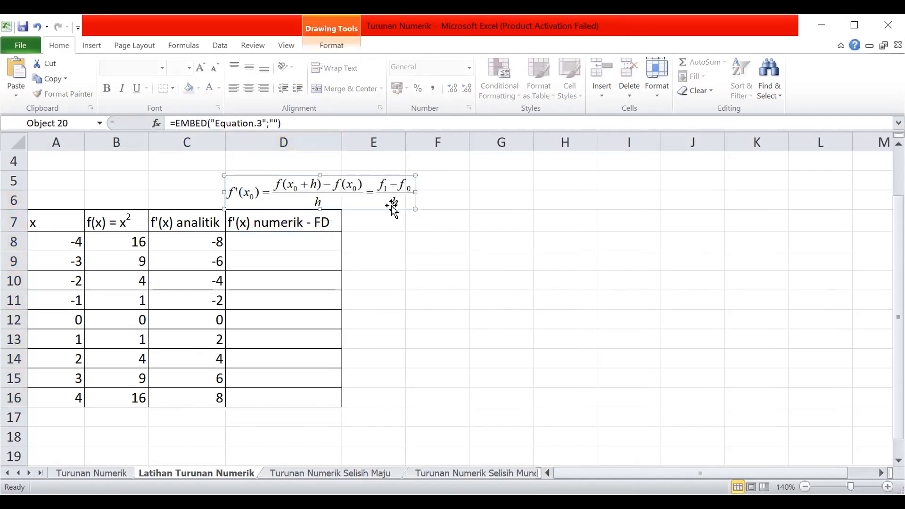
mouse_move(415, 208)
left_mouse_down()
mouse_move(307, 198)
mouse_move(327, 202)
left_mouse_up()
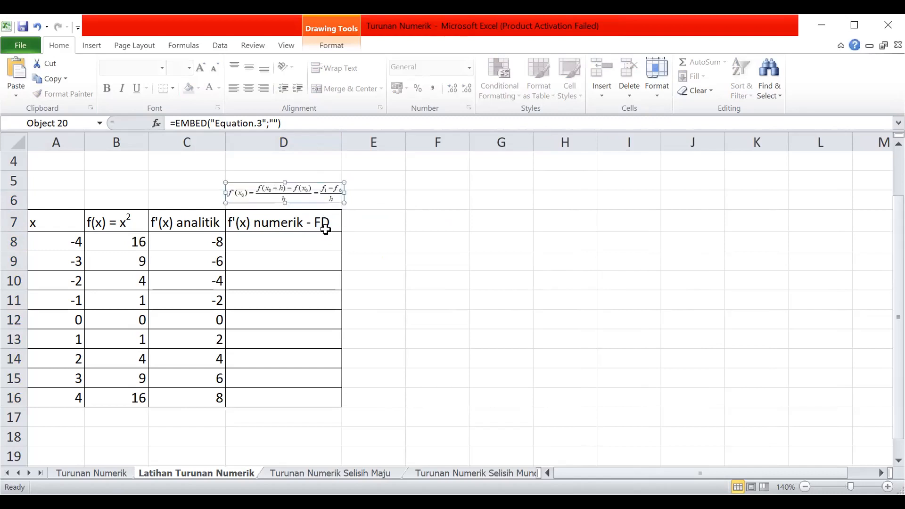
Build the forward-difference formula =(B9-B8)/B2 in cell D8, using the step size h as divisor.
left_click(241, 240)
type("=")
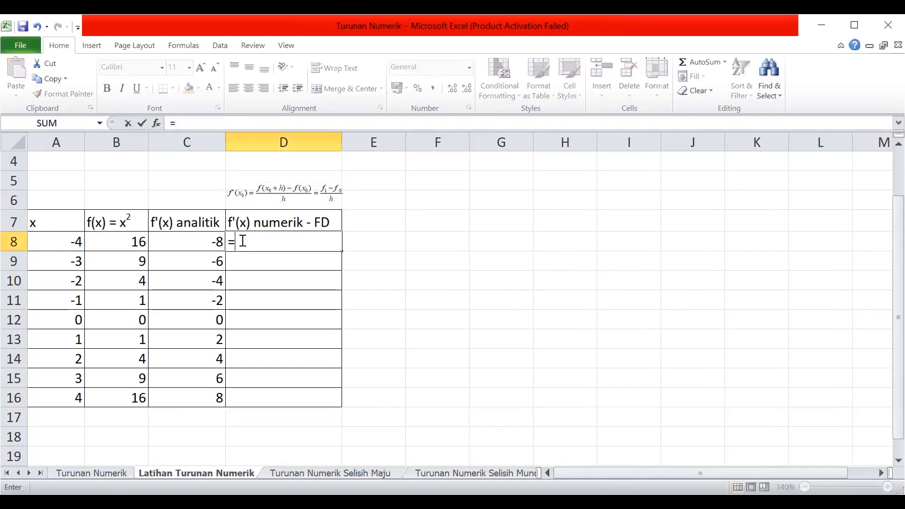
type("(")
left_click(122, 261)
type("-")
left_click(129, 239)
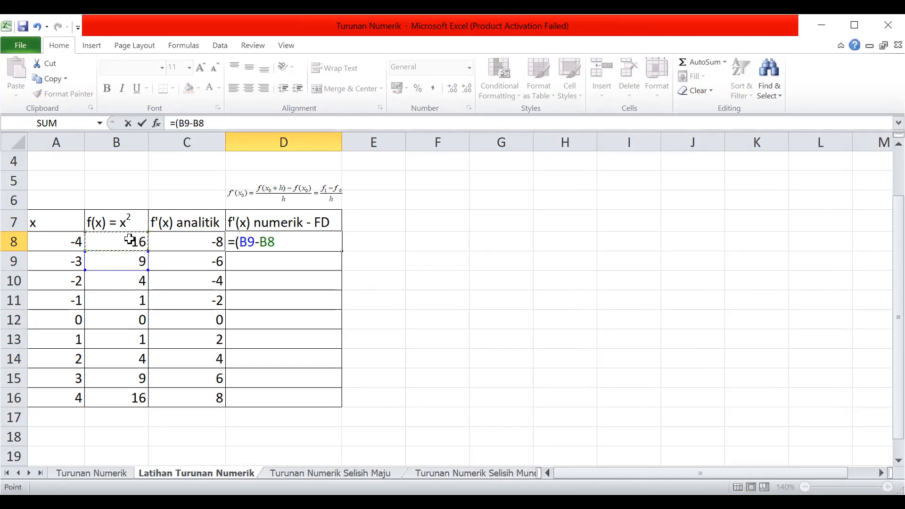
type(")/")
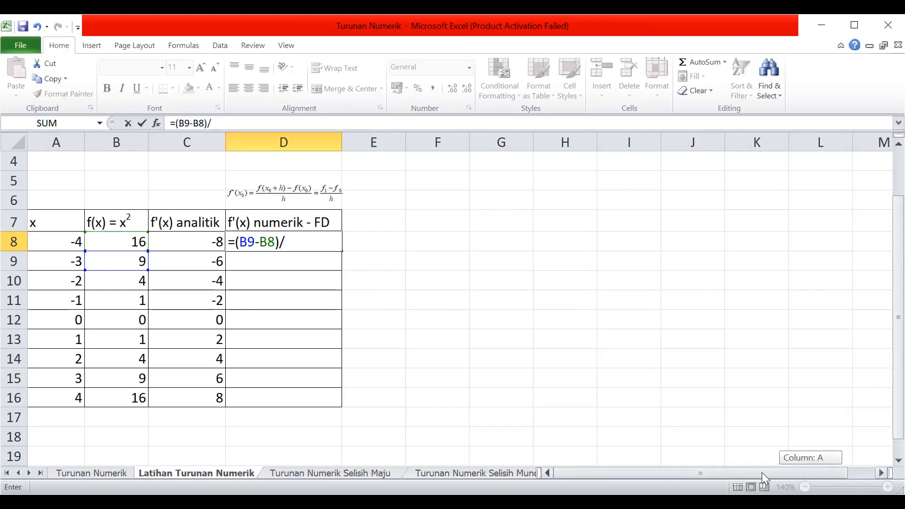
scroll(517, 356, "up", 1)
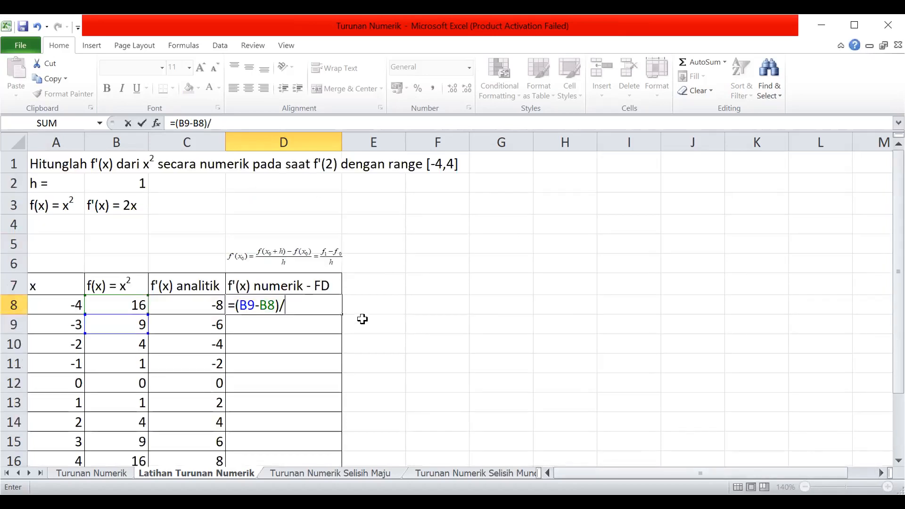
left_click(128, 182)
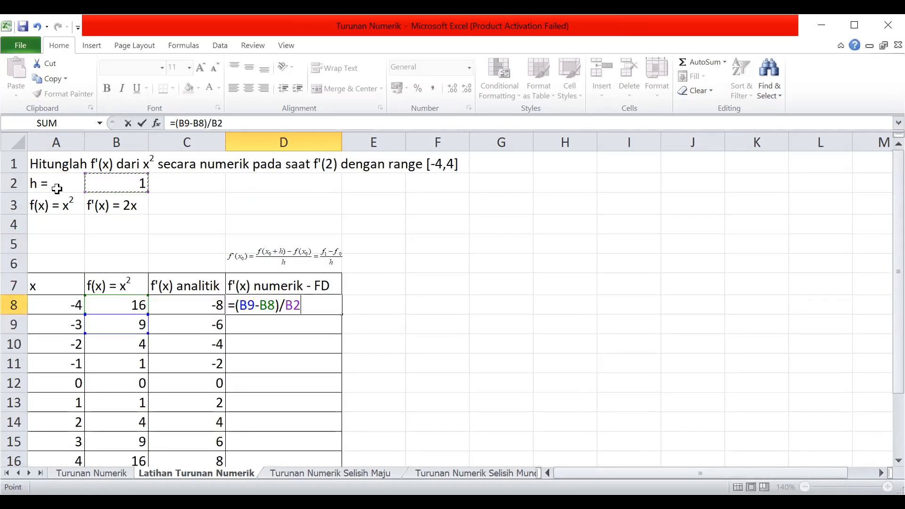
Make the divisor in D8 the absolute reference $B$2 and fill the formula down to D15.
left_click(295, 307)
type("$")
key("Right")
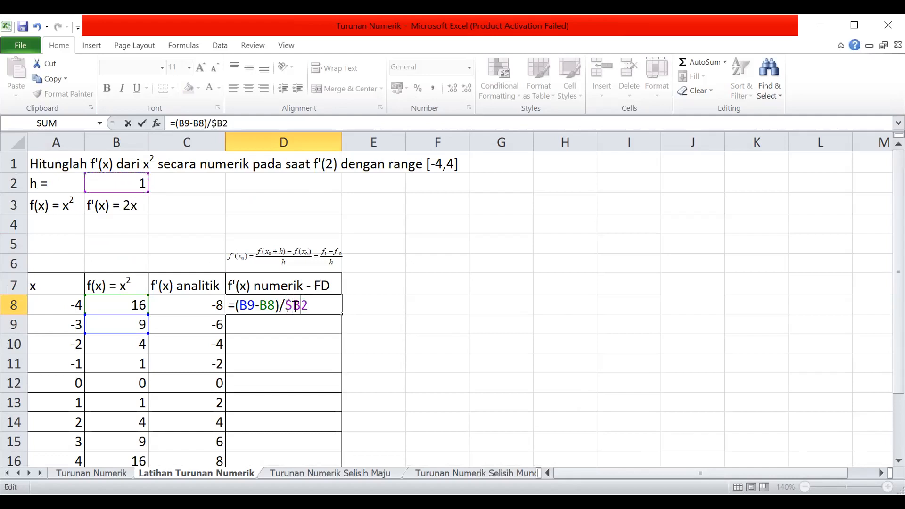
type("$")
key("Return")
left_click(316, 304)
left_click_drag(340, 313, 333, 420)
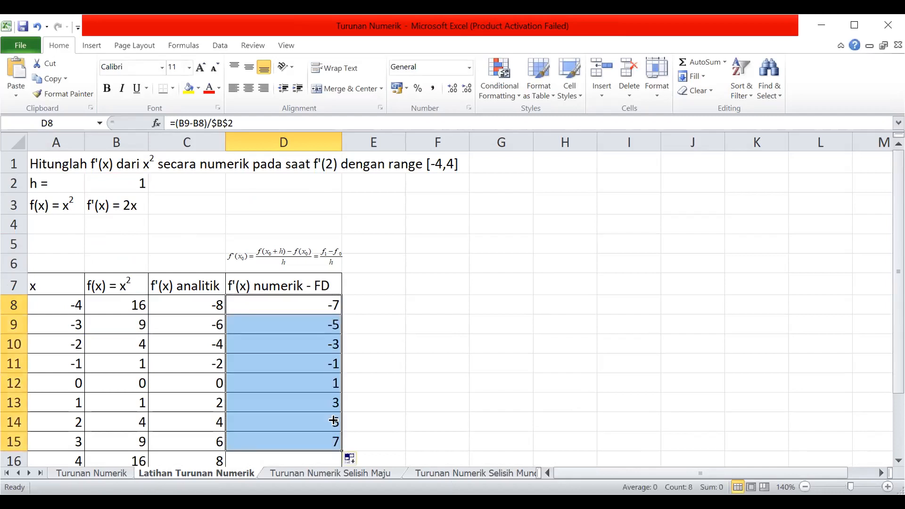
Examine the last rows of the forward-difference column and compare the numerical and analytic derivatives at x = 2.
scroll(422, 372, "down", 2)
left_click(323, 323)
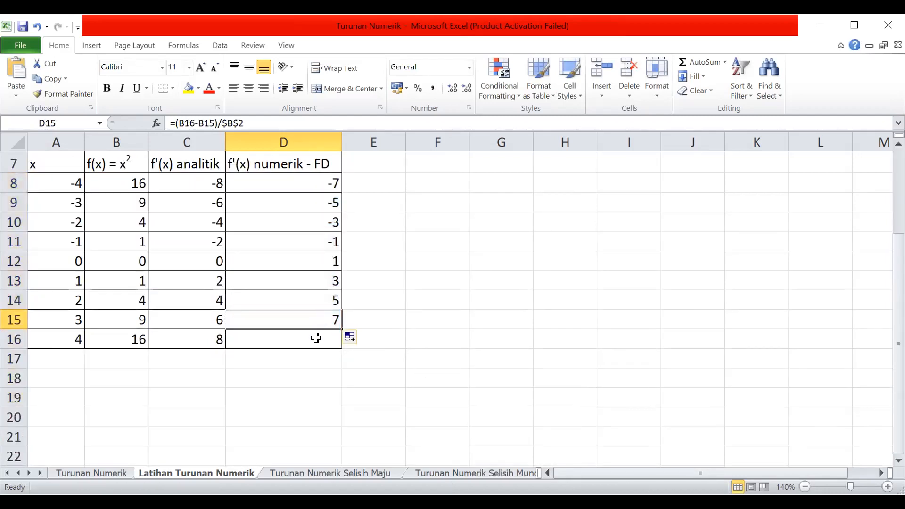
left_click(322, 338)
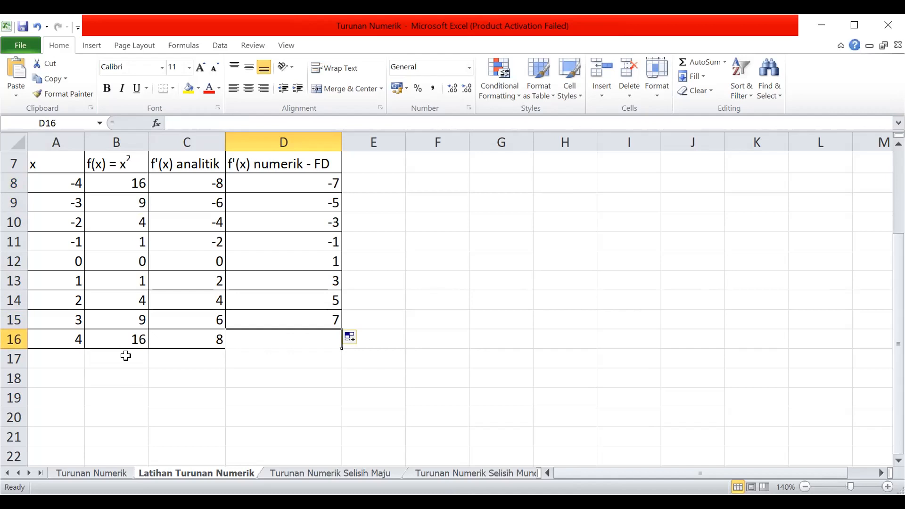
scroll(146, 300, "up", 1)
scroll(148, 303, "down", 1)
left_click(120, 341)
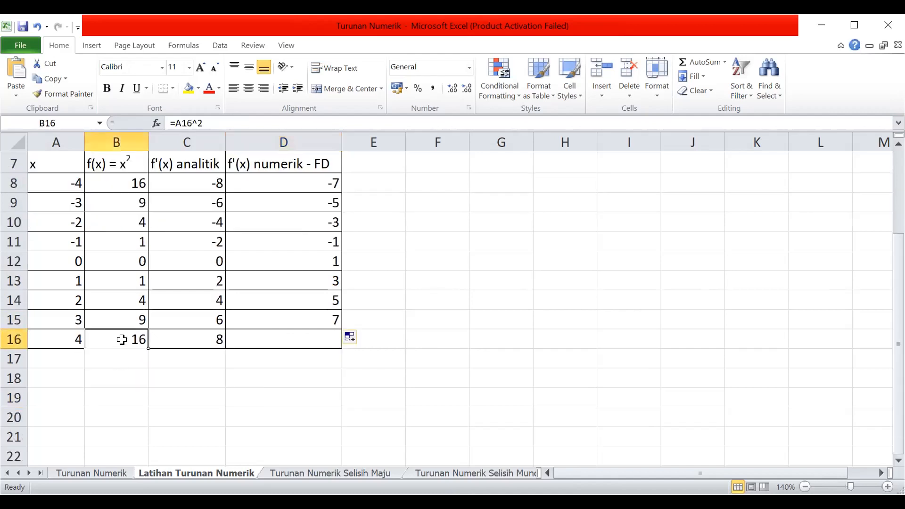
left_click(126, 358)
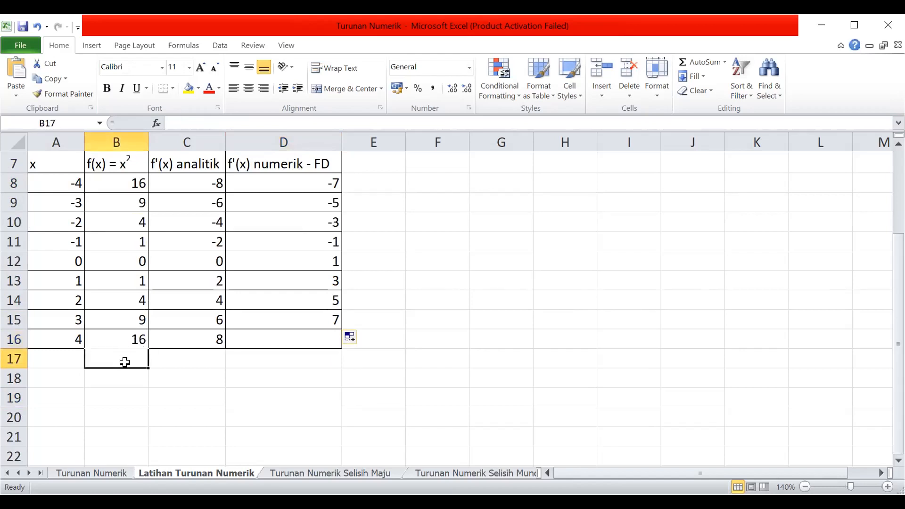
scroll(381, 318, "up", 2)
scroll(382, 319, "down", 2)
left_click(323, 302)
left_click(207, 301)
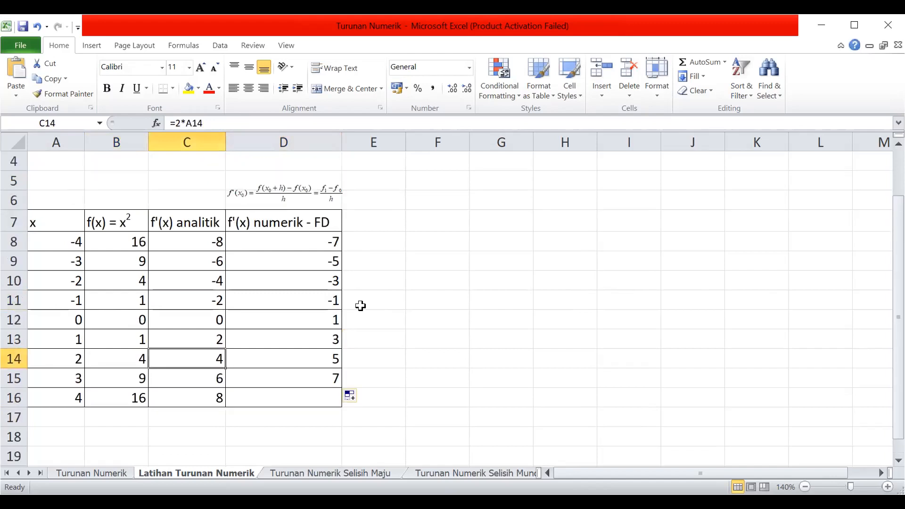
Plot A7:D16 as a scatter chart with smooth lines.
left_click(66, 166)
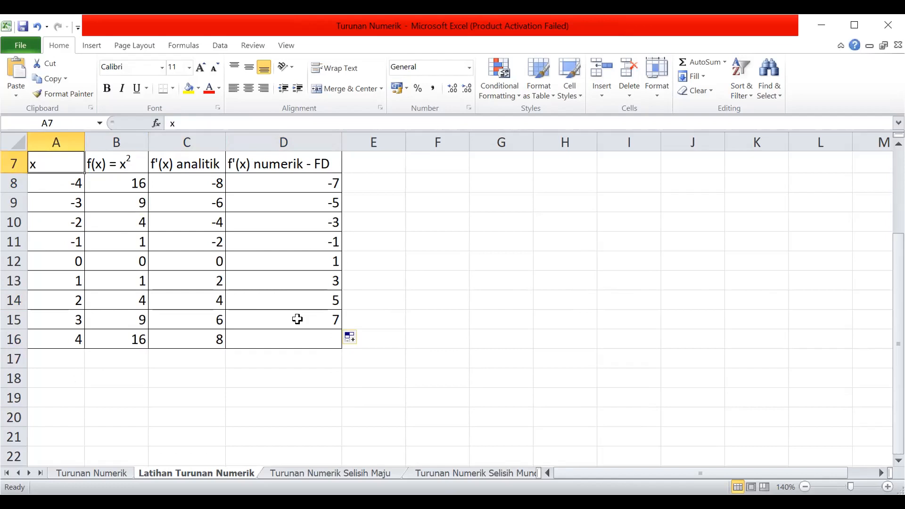
left_click(317, 335, "shift")
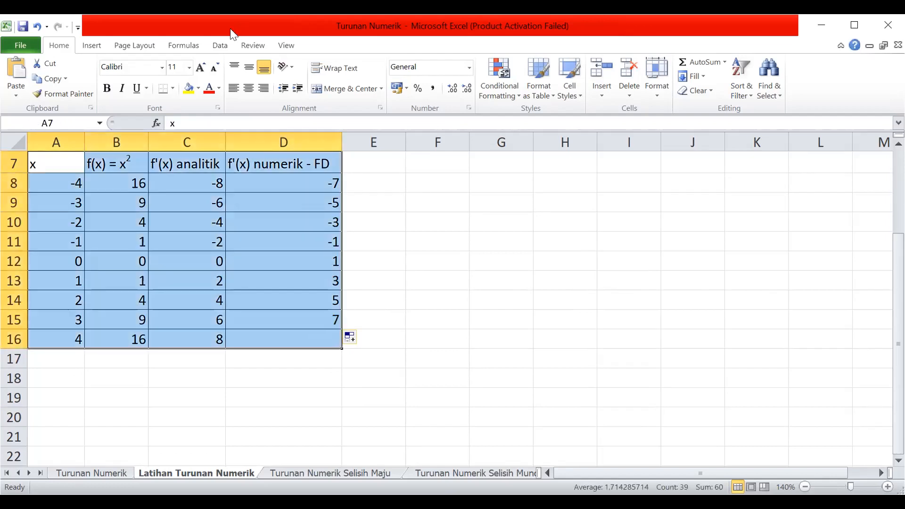
left_click(91, 44)
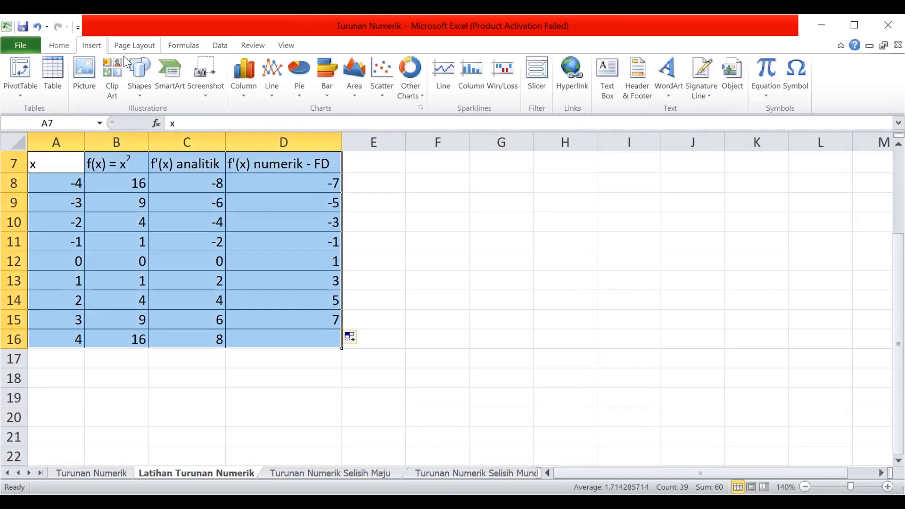
left_click(382, 86)
left_click(393, 168)
Place and shrink the chart beside the table to compare the curves, and delete it.
left_click_drag(561, 274, 681, 242)
scroll(693, 245, "up", 2)
scroll(705, 249, "down", 1)
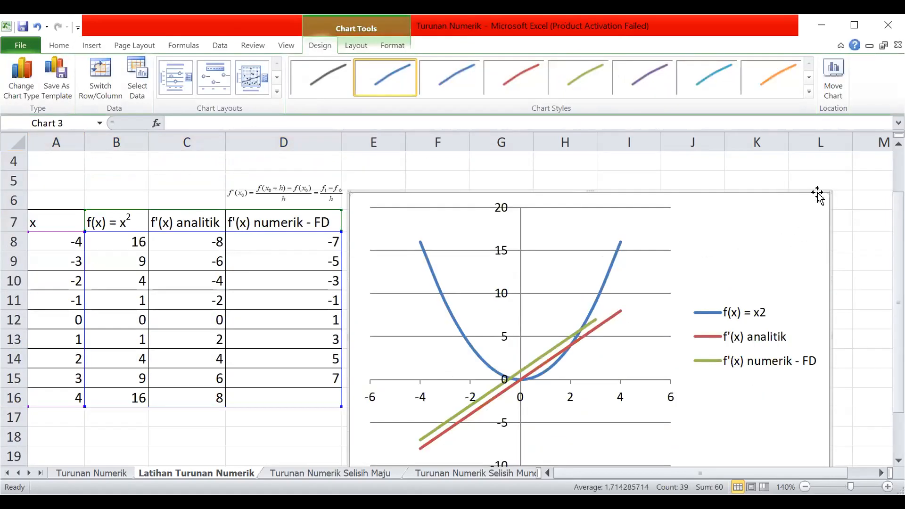
left_click_drag(828, 197, 778, 227)
left_click_drag(699, 289, 732, 252)
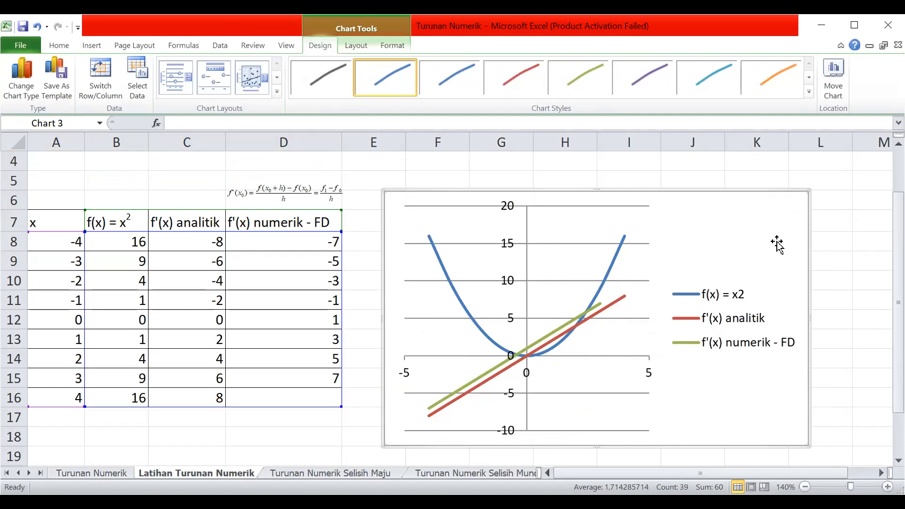
key("Delete")
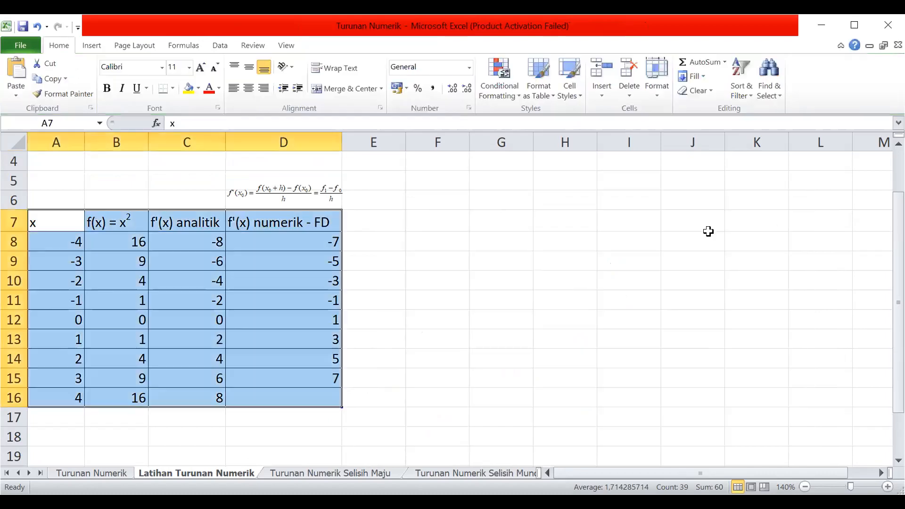
left_click(355, 223)
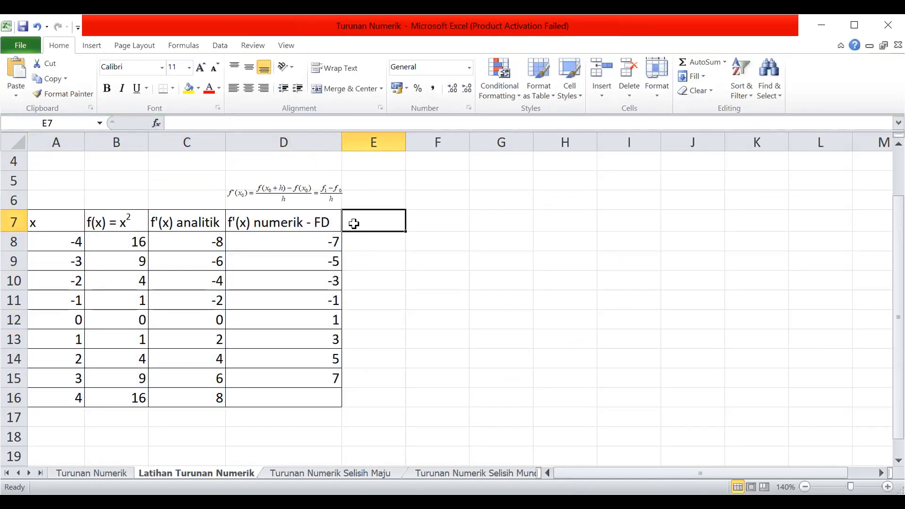
type("f")
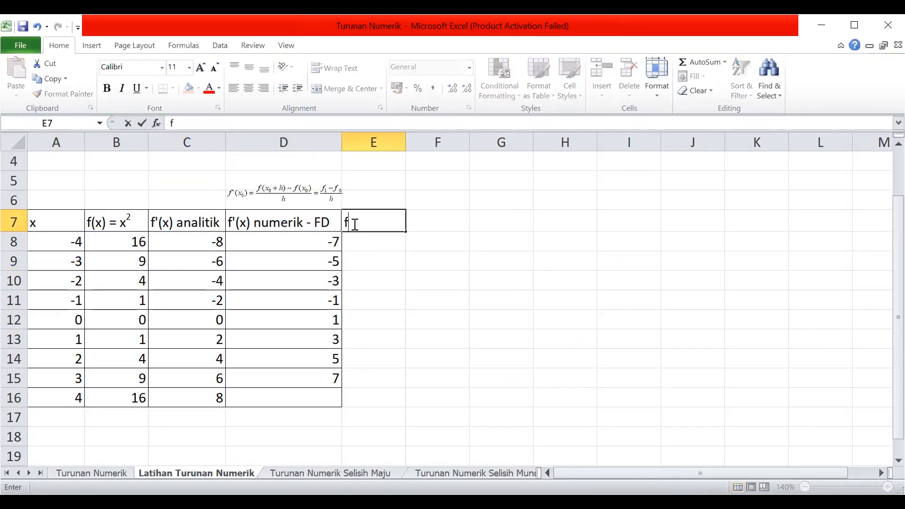
key("BackSpace")
key("Return")
Copy the D7 heading into E7 and widen column E to fit it.
left_click(303, 219)
key("ctrl+c")
left_click(361, 221)
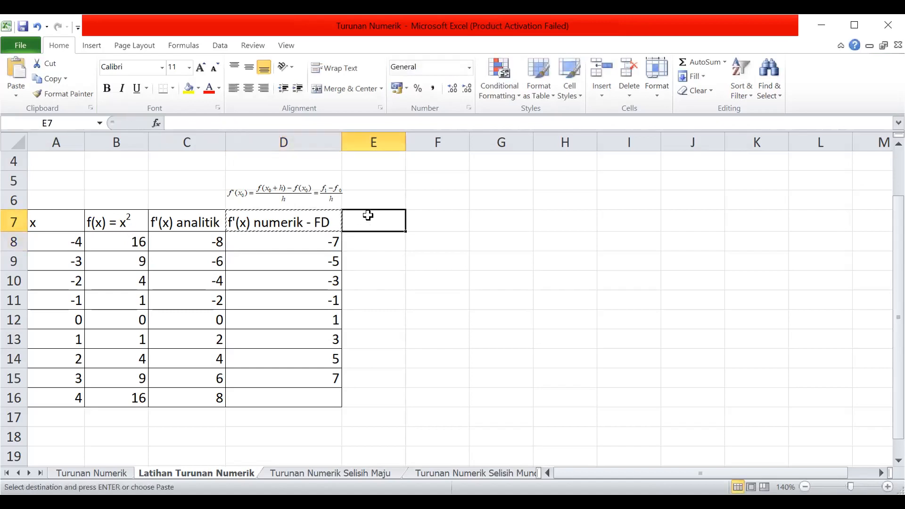
key("ctrl+v")
double_click(405, 138)
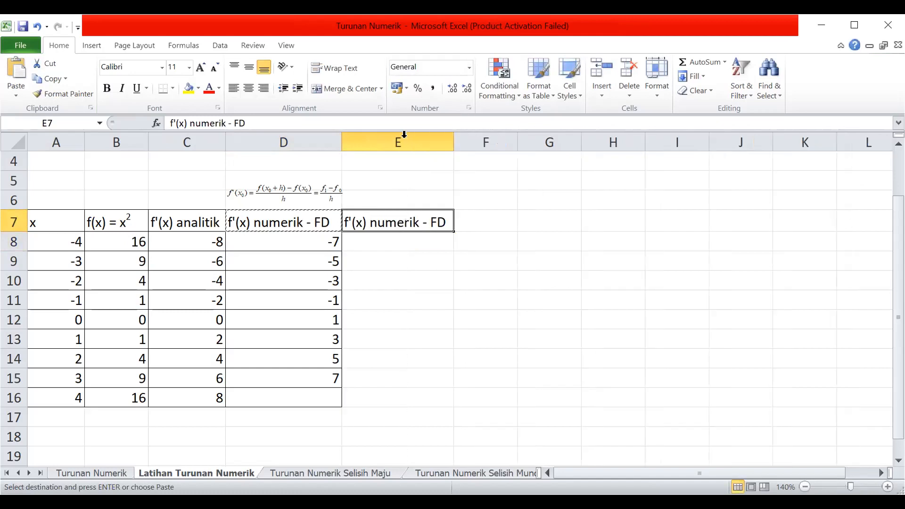
Change the heading in E7 to f'(x) numerik - BD.
double_click(438, 221)
key("BackSpace")
type("B")
key("Return")
Copy the backward-difference equation above the Selisih Mundur table on the Turunan Numerik sheet, with E6 as the paste target.
left_click(388, 203)
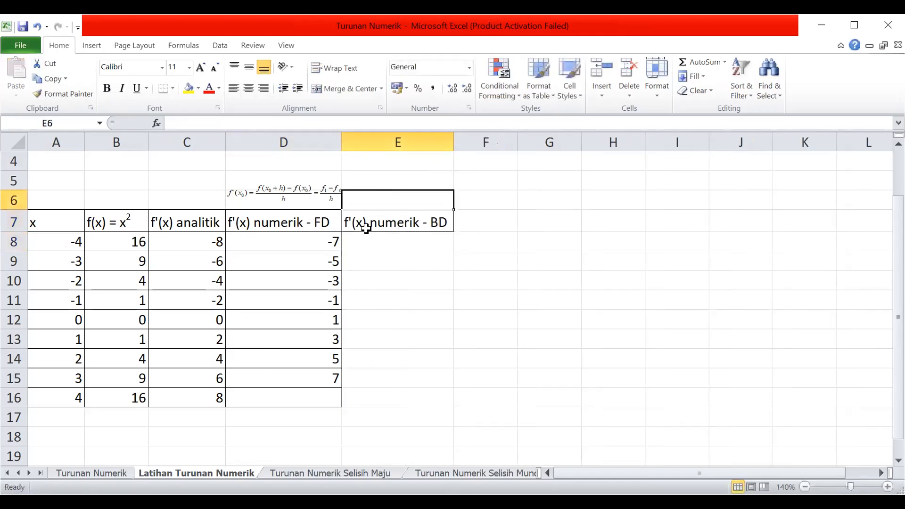
left_click(113, 476)
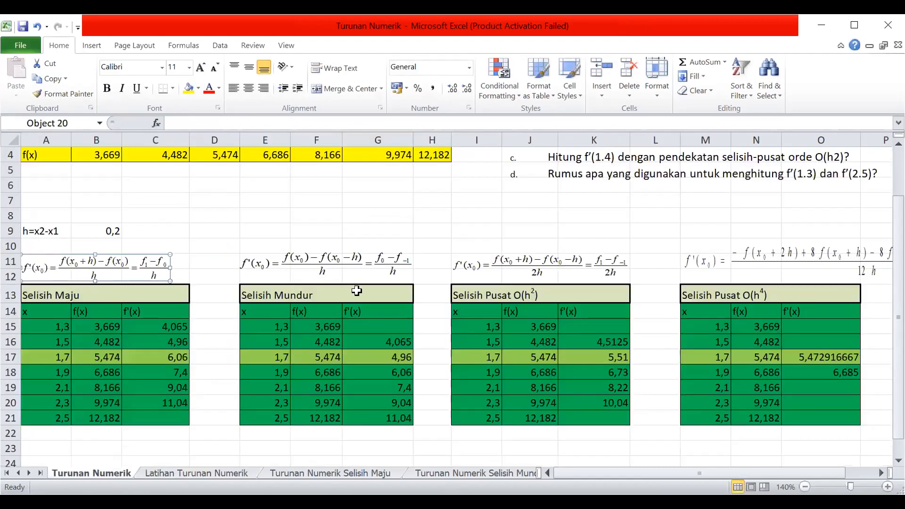
left_click(358, 267)
key("ctrl+c")
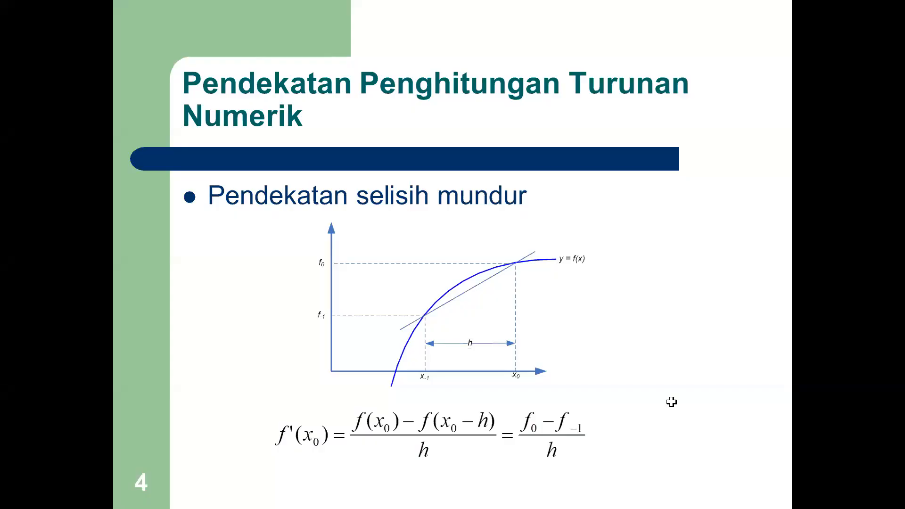
Review the presentation slides on the backward-, central- and forward-difference approximations.
left_click(631, 240)
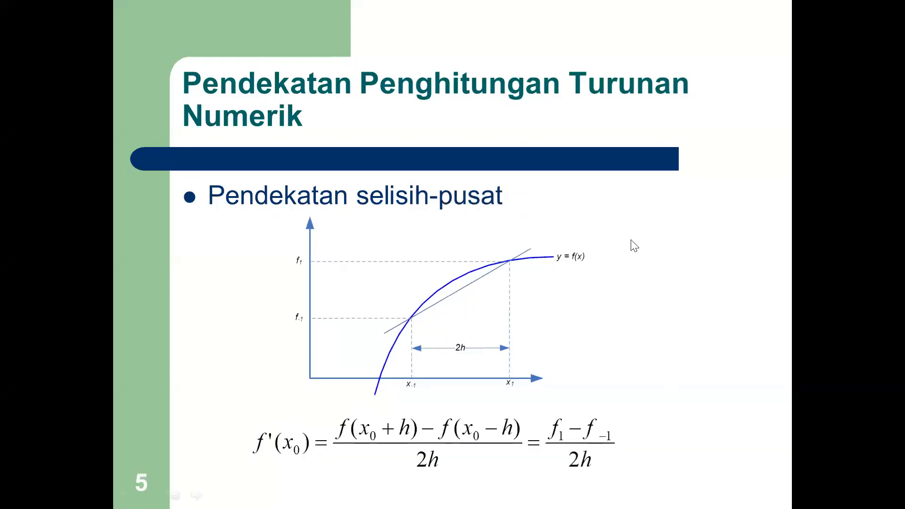
key("Left")
left_click(583, 198)
key("Left")
key("Left")
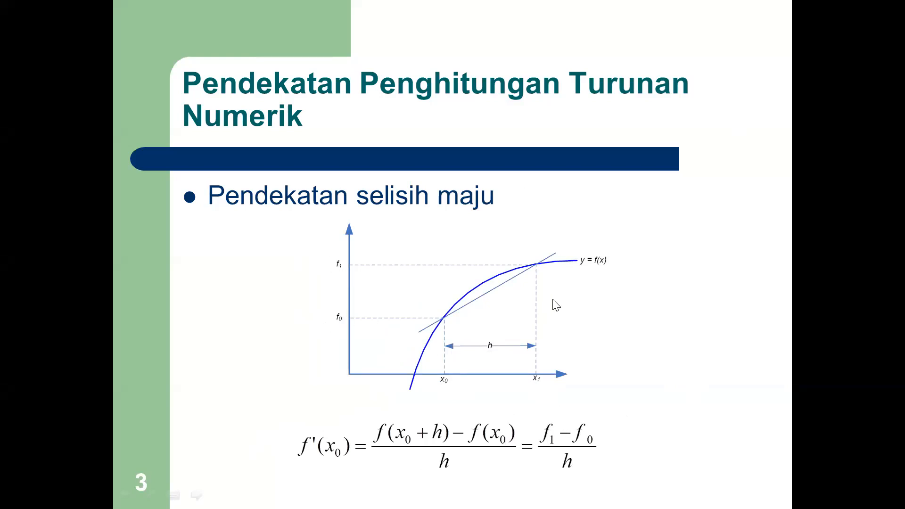
left_click(509, 292)
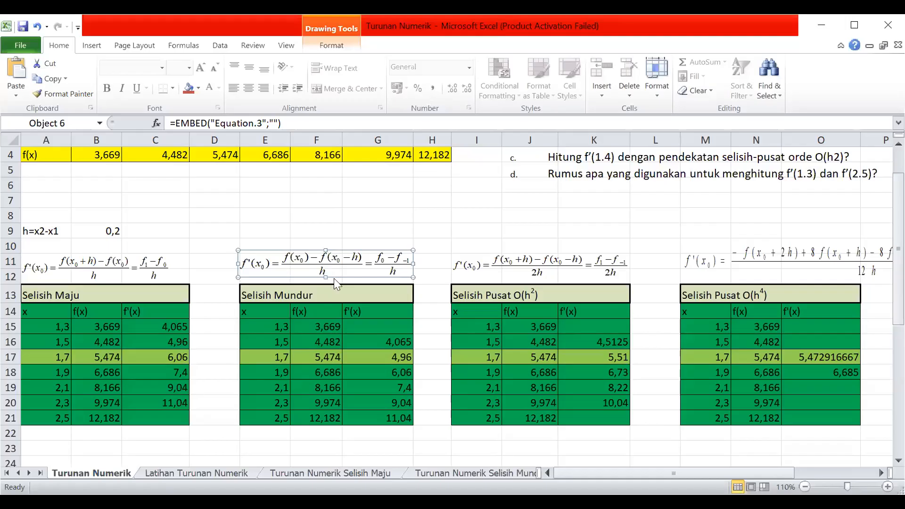
Try to copy the Selisih Mundur equation from the Turunan Numerik sheet and paste it above the E7 heading.
left_click(382, 204)
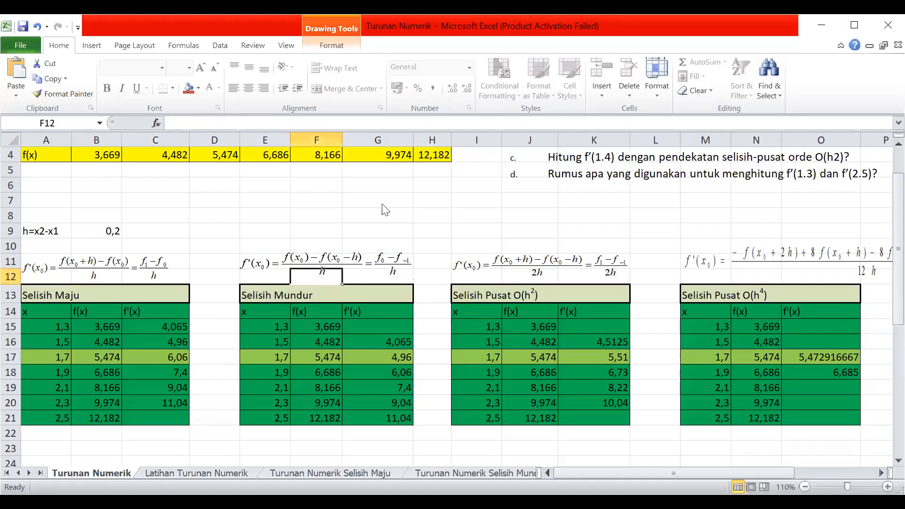
right_click(335, 279)
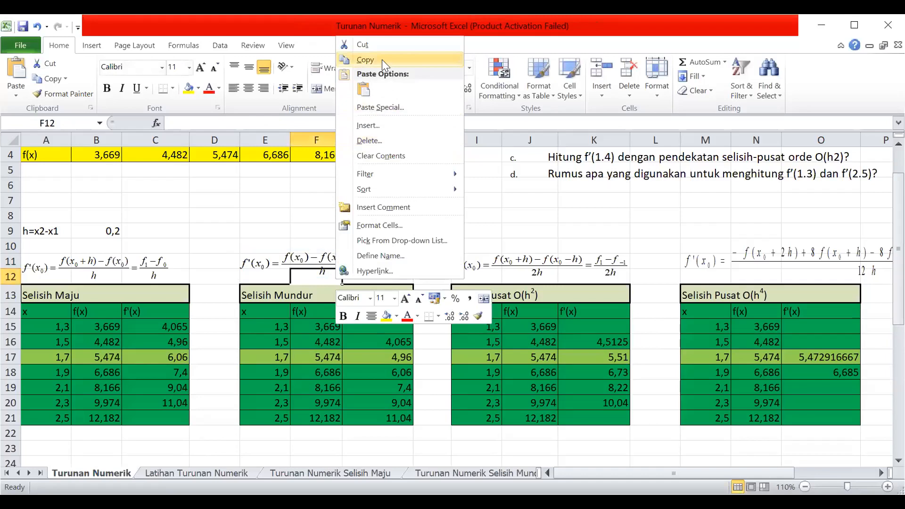
left_click(435, 470)
left_click(163, 475)
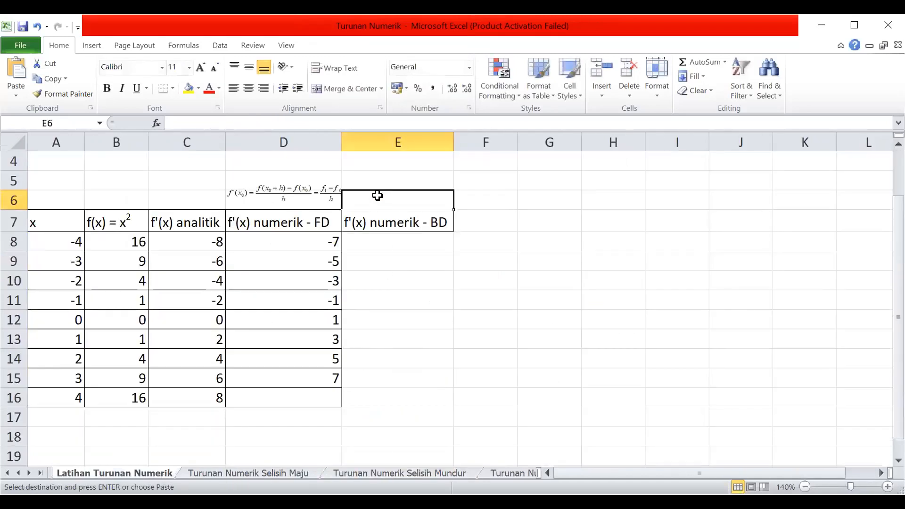
key("ctrl+v")
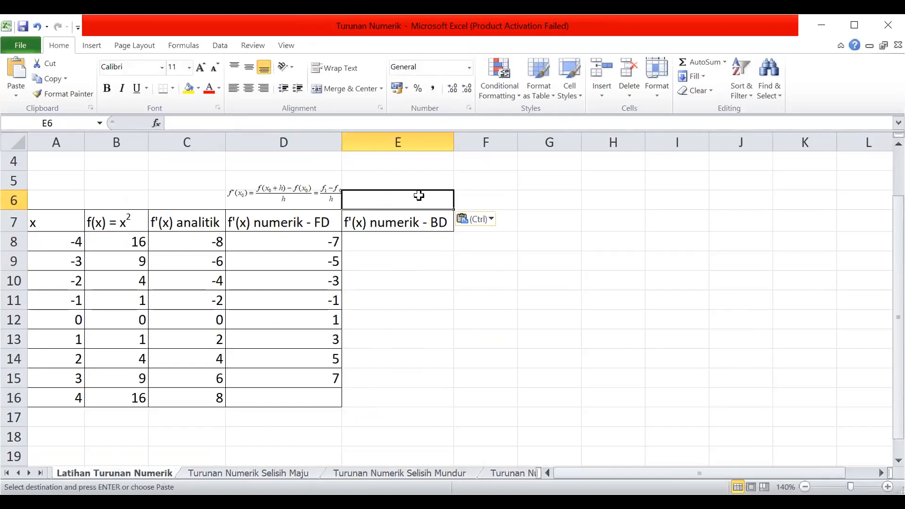
left_click(493, 185)
left_click(447, 238)
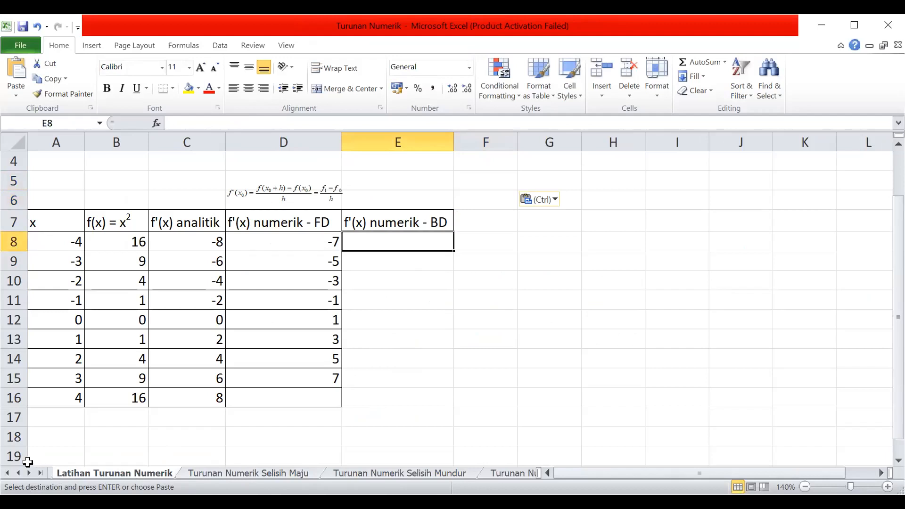
Copy the backward-difference equation above the Selisih Mundur table on the Turunan Numerik sheet and paste it at E6 of Latihan Turunan Numerik.
left_click(21, 472)
left_click(57, 474)
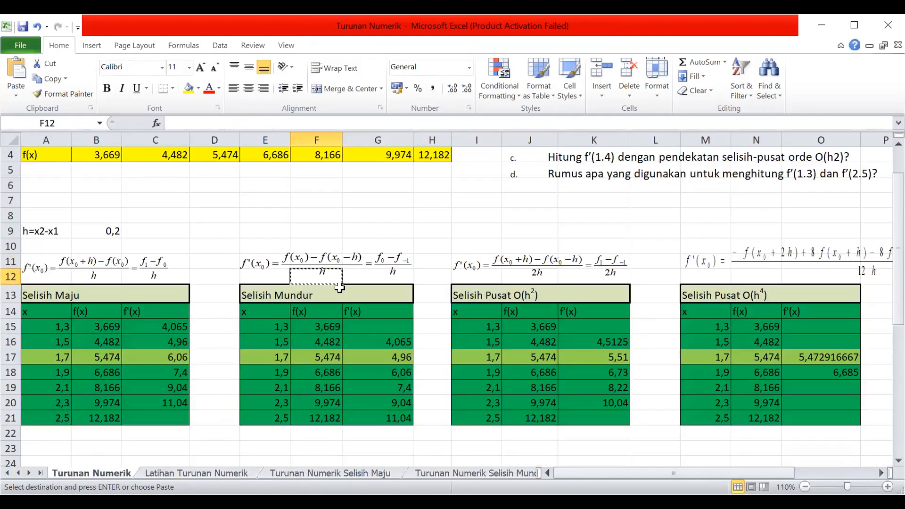
left_click(361, 260)
key("Escape")
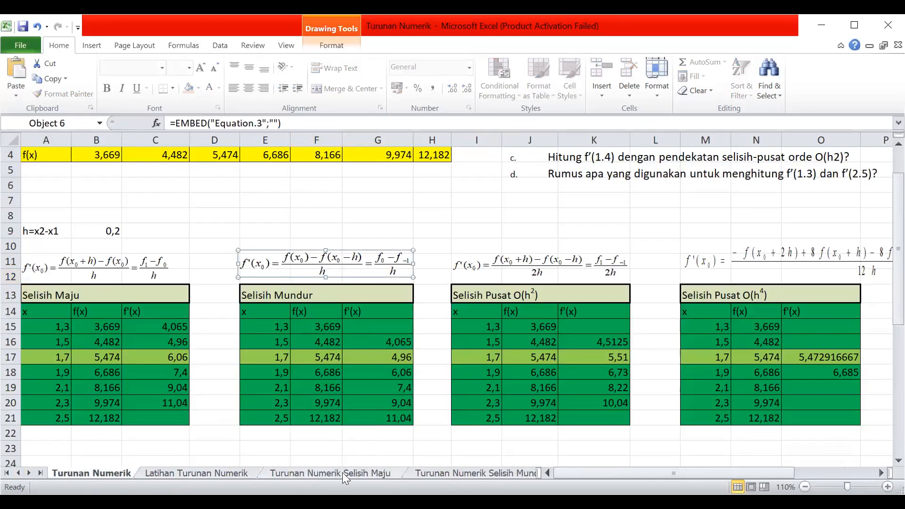
left_click(212, 472)
left_click(393, 194)
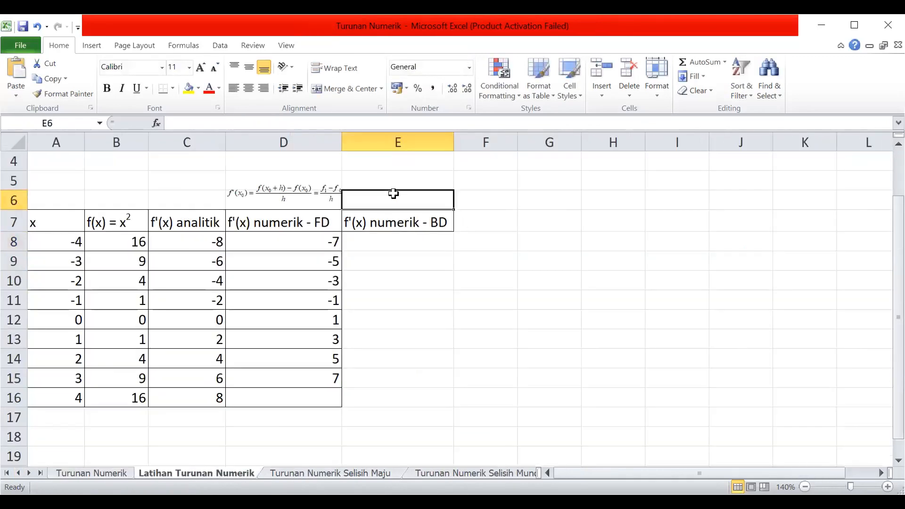
key("ctrl+v")
Shrink the pasted backward-difference equation to fit above the E7 heading, shifting the forward-difference equation slightly left to make room.
mouse_move(527, 221)
left_mouse_down()
mouse_move(477, 188)
mouse_move(460, 192)
left_mouse_up()
left_click_drag(574, 203, 486, 190)
left_click_drag(409, 182, 405, 194)
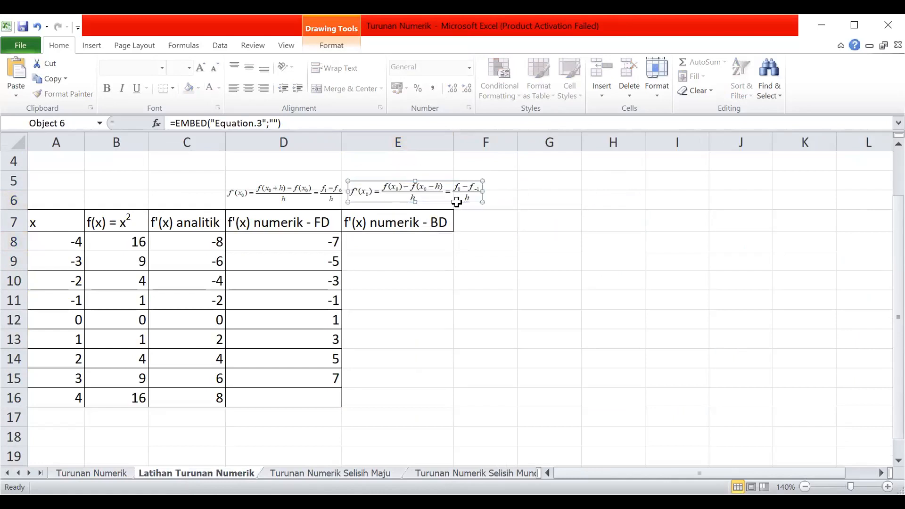
left_click_drag(482, 201, 629, 243)
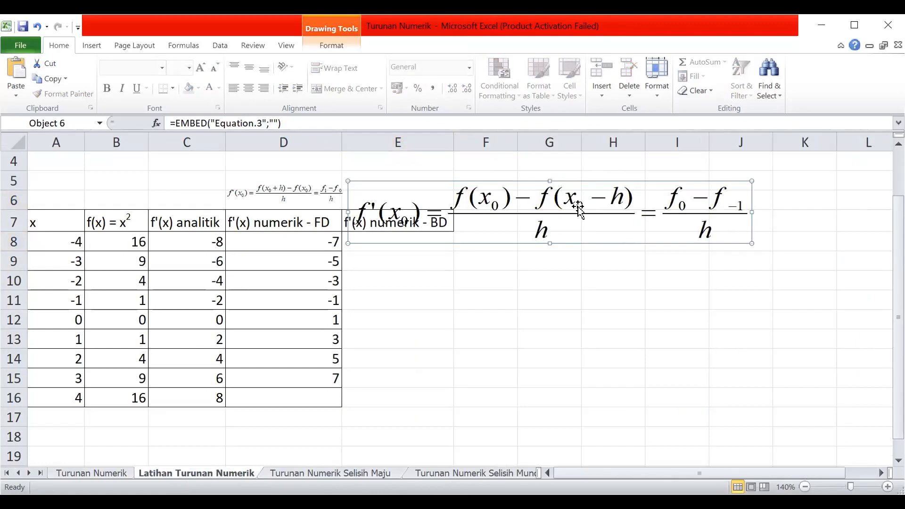
left_click_drag(578, 206, 572, 182)
left_click_drag(443, 174, 413, 192)
left_click_drag(539, 200, 412, 192)
left_click_drag(291, 197, 285, 198)
left_click(372, 200)
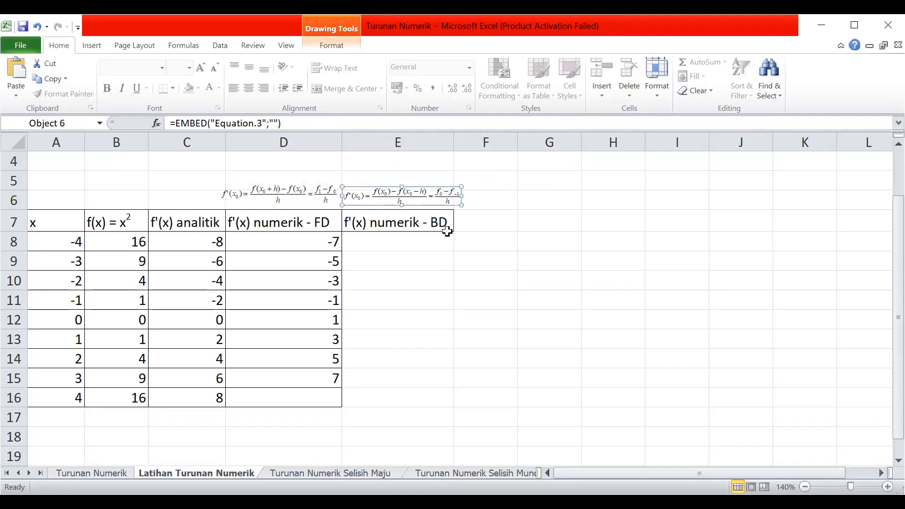
Add outline and inside borders to the f'(x) numerik - BD column, E7:E16.
left_click(430, 226)
left_click(411, 392, "shift")
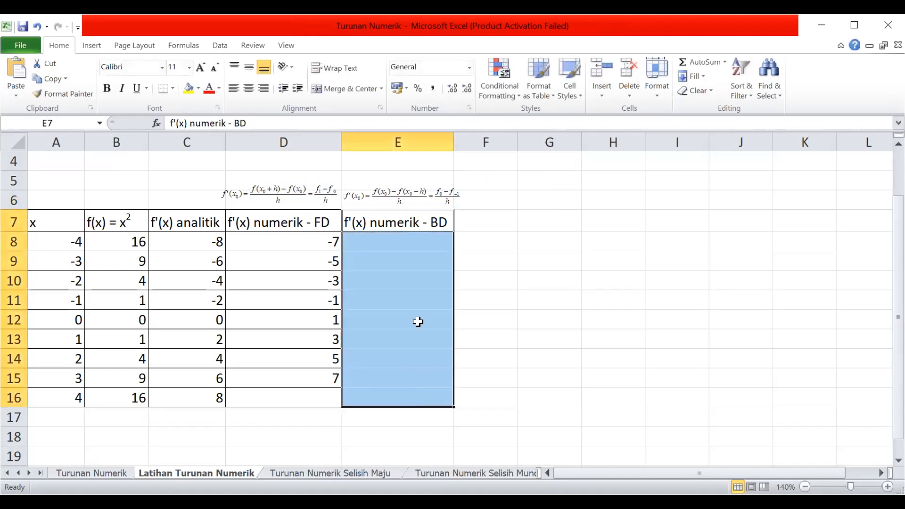
key("ctrl+1")
left_click(506, 175)
left_click(544, 175)
left_click(579, 410)
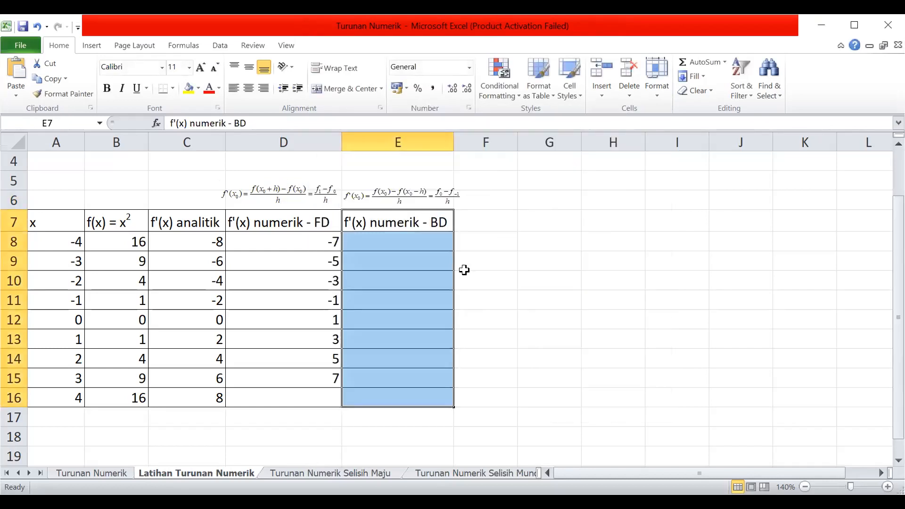
Begin the backward-difference formula in E9 as =(B9-B8)/.
left_click(398, 238)
left_click(408, 263)
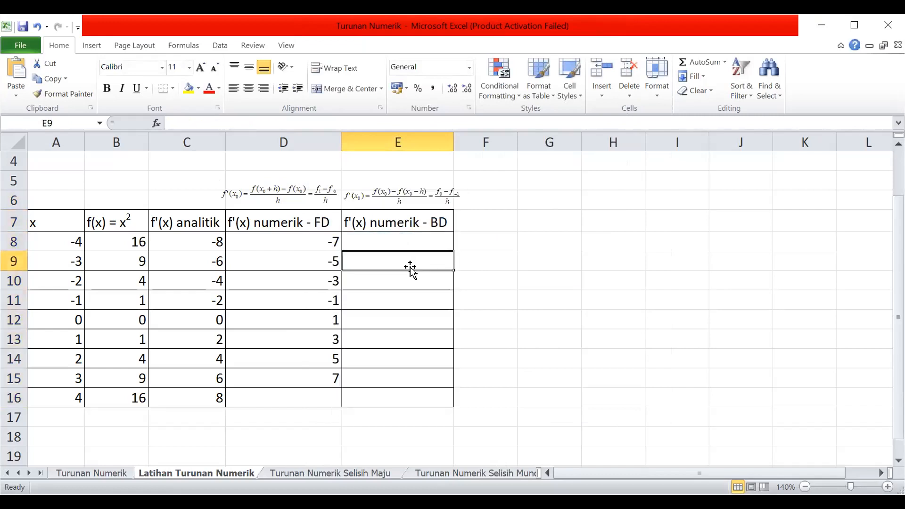
type("=(")
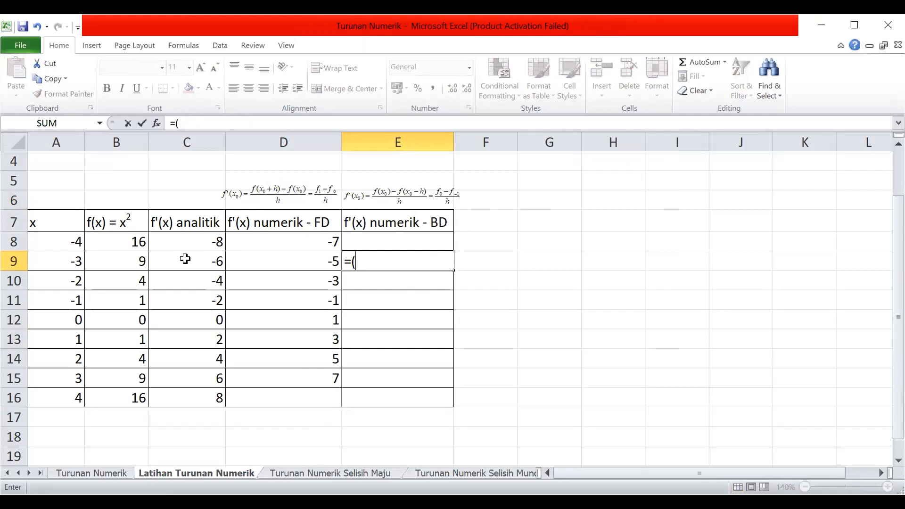
left_click(125, 261)
type("-")
left_click(133, 241)
type(")/")
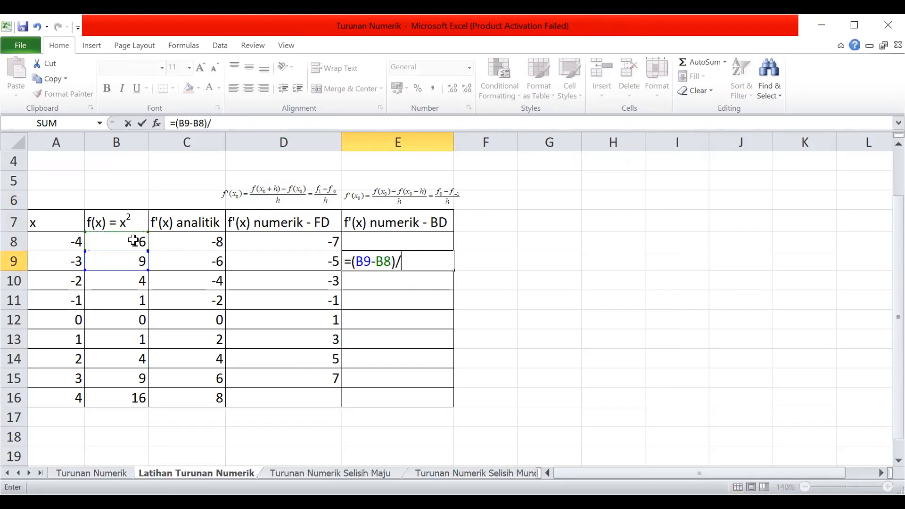
Complete the E9 formula by dividing by h as the absolute reference $B$2.
scroll(539, 266, "up", 1)
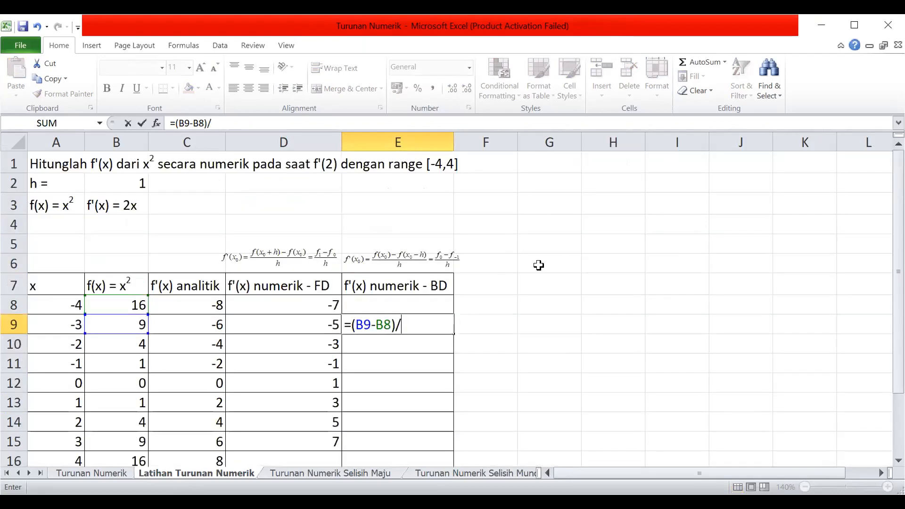
left_click(133, 177)
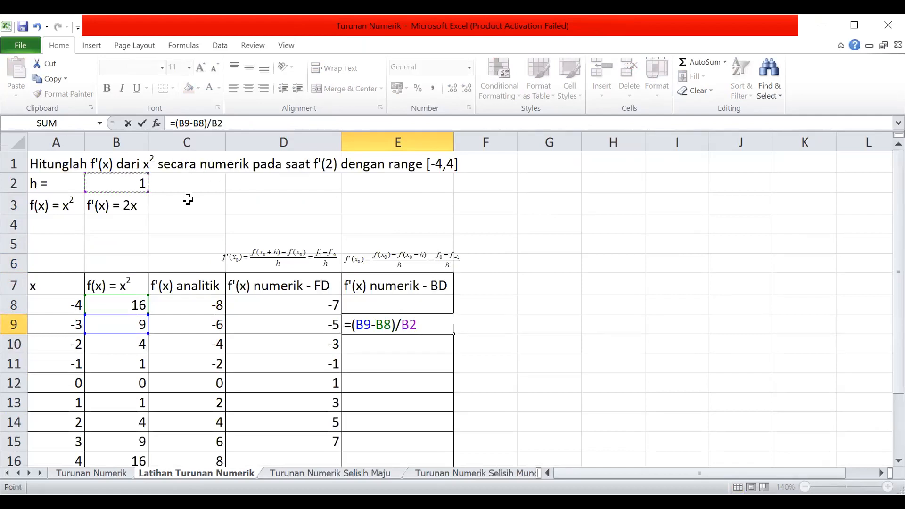
left_click(405, 325)
type("$")
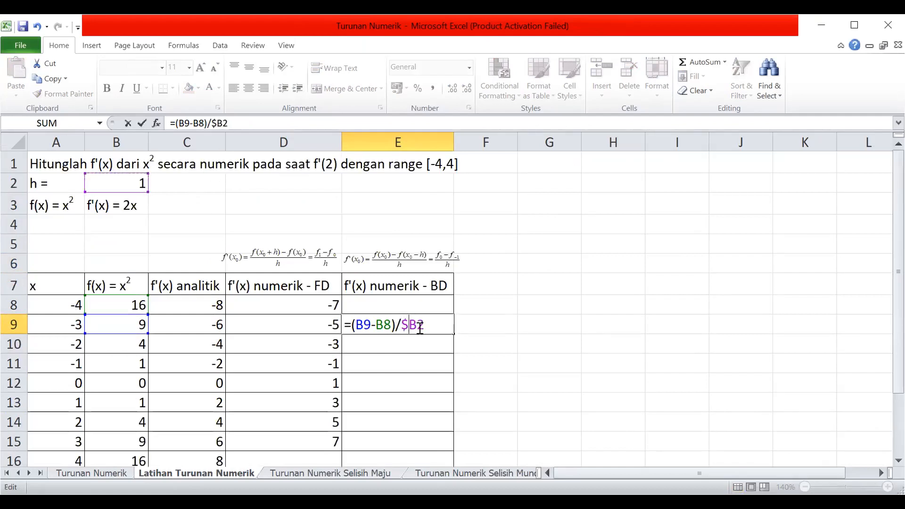
left_click(417, 326)
type("$")
key("Return")
Fill the backward-difference formula from E9 down to E16.
left_click(439, 319)
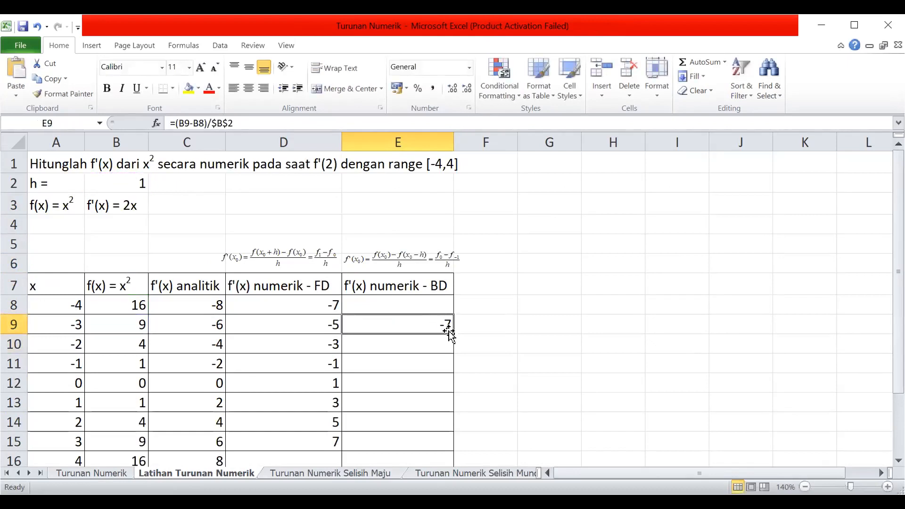
left_click_drag(452, 335, 448, 461)
scroll(468, 419, "down", 1)
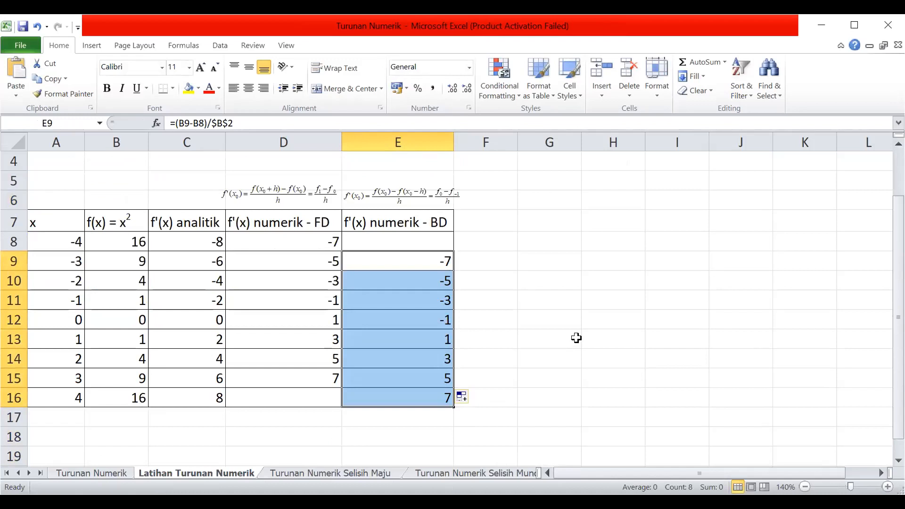
Review the completed table and compare the analytic, forward-difference and backward-difference derivatives for x = 2 in row 14.
left_click(73, 241)
left_click(68, 226)
left_click(407, 396, "shift")
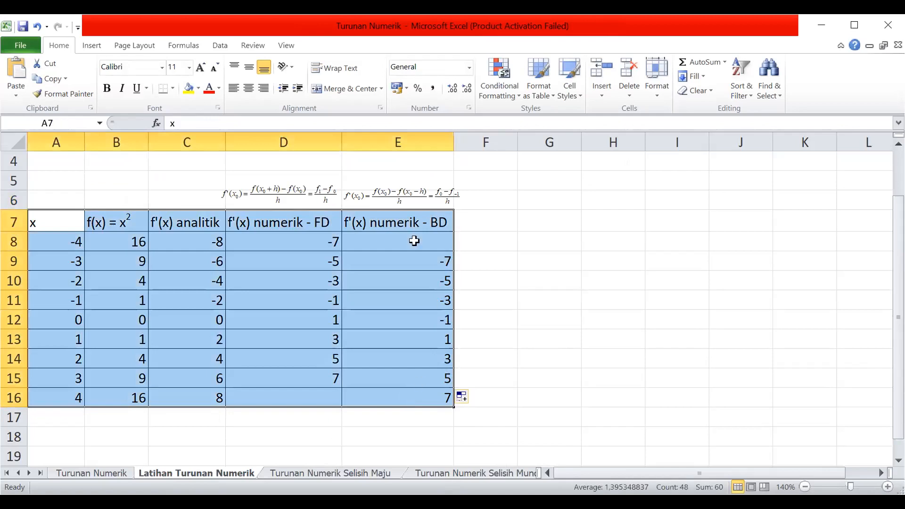
scroll(550, 166, "up", 1)
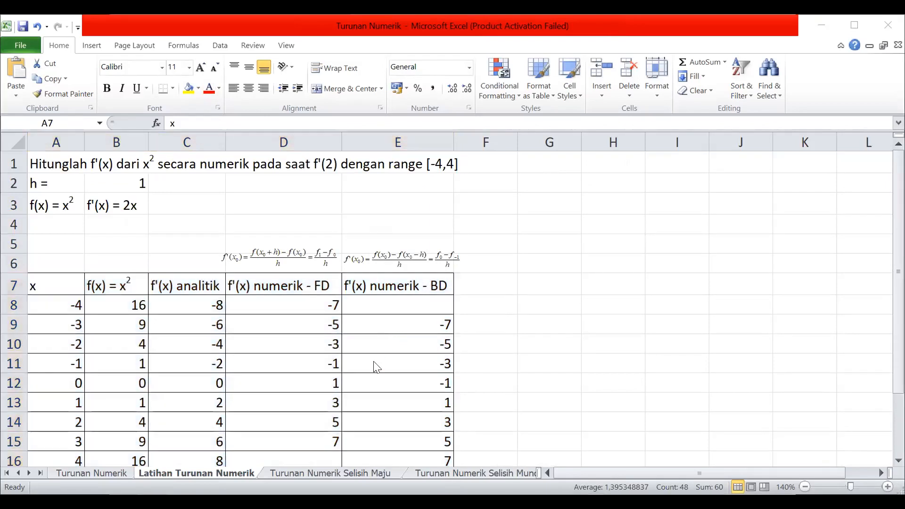
scroll(380, 362, "down", 2)
left_click(481, 286)
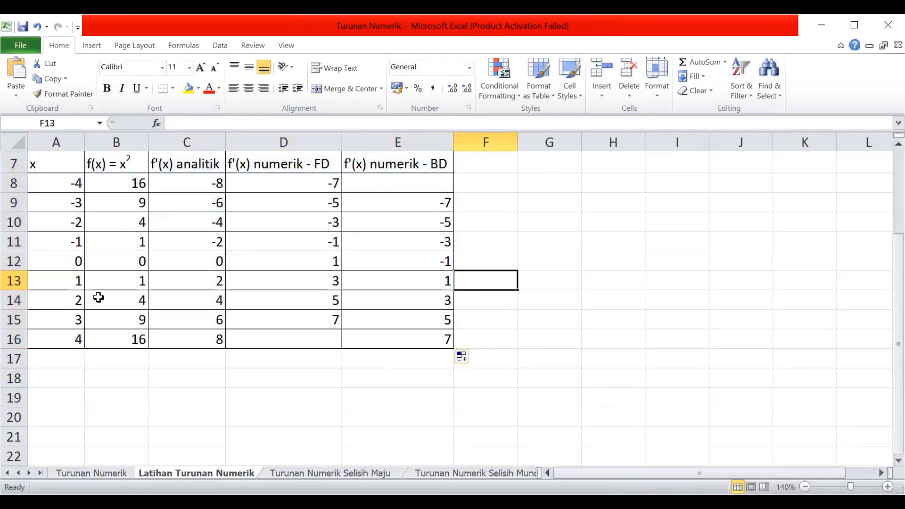
left_click(64, 297)
left_click(205, 299)
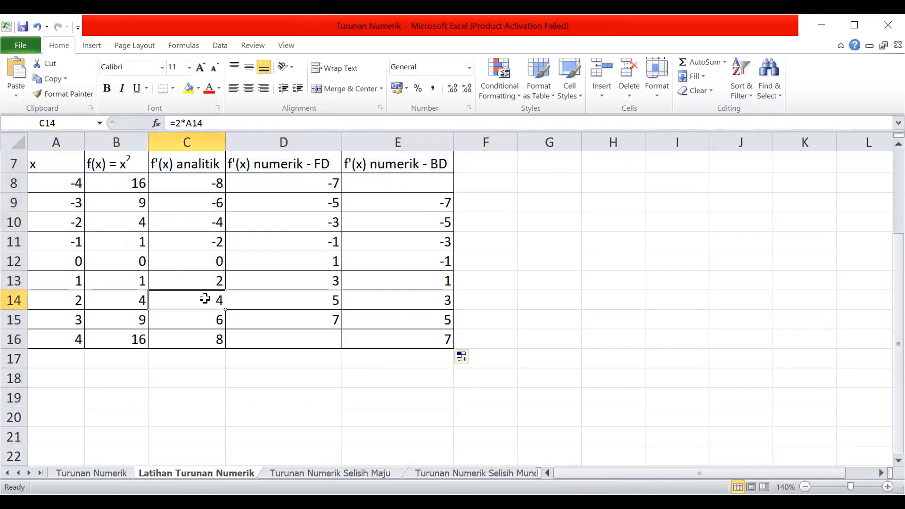
left_click(278, 304)
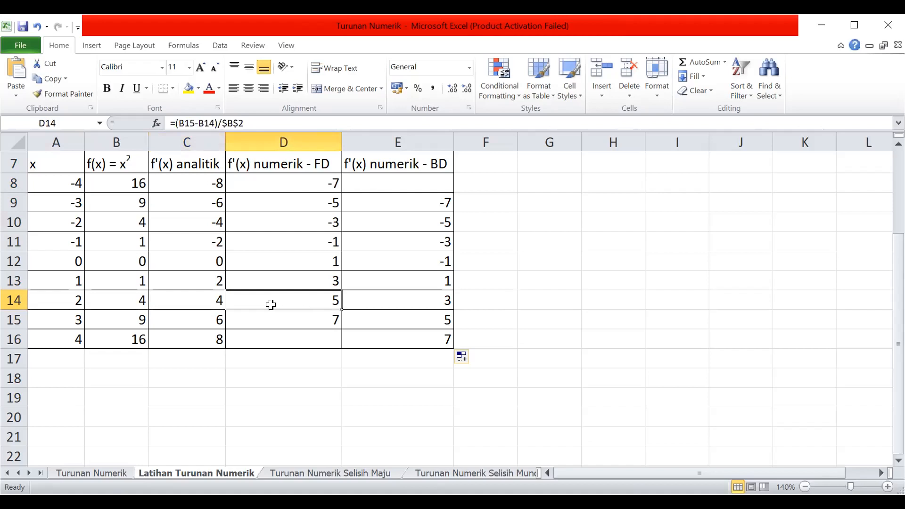
left_click(378, 303)
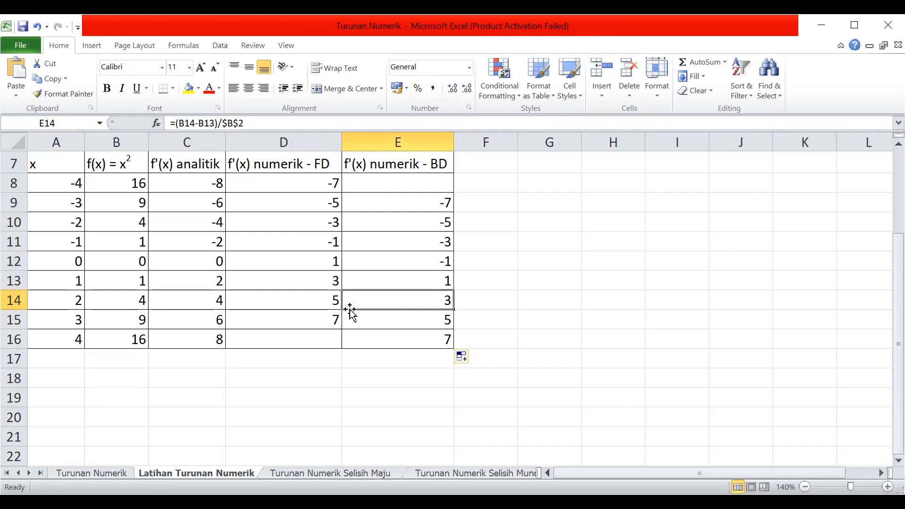
Plot A7:E16 as a smooth-line scatter chart, arrange it beside the table to compare the curves, and delete the chart.
scroll(313, 189, "up", 1)
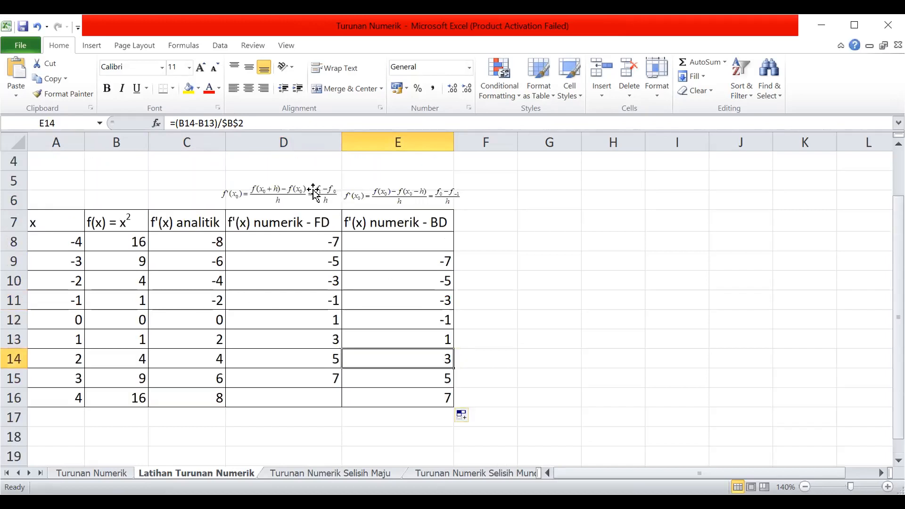
left_click(34, 223)
left_click(372, 391, "shift")
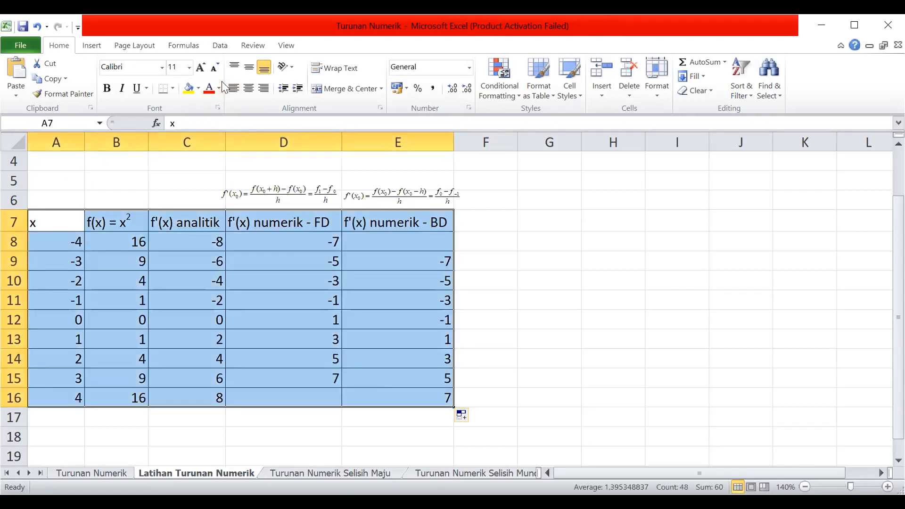
left_click(93, 47)
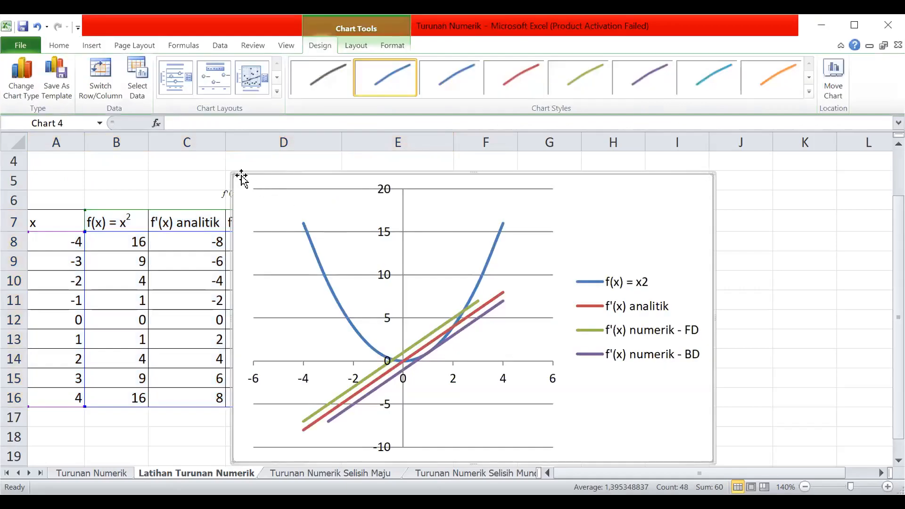
left_click_drag(231, 173, 467, 309)
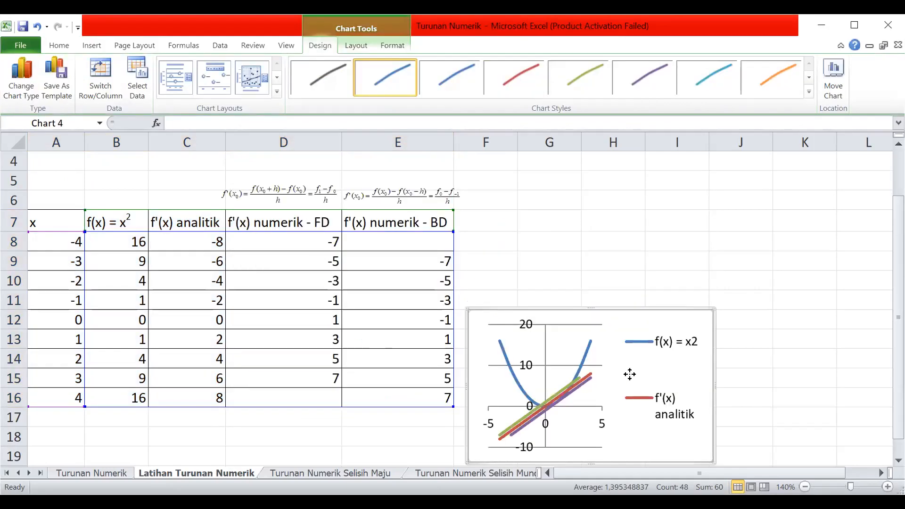
left_click_drag(643, 362, 651, 230)
key("ctrl+z")
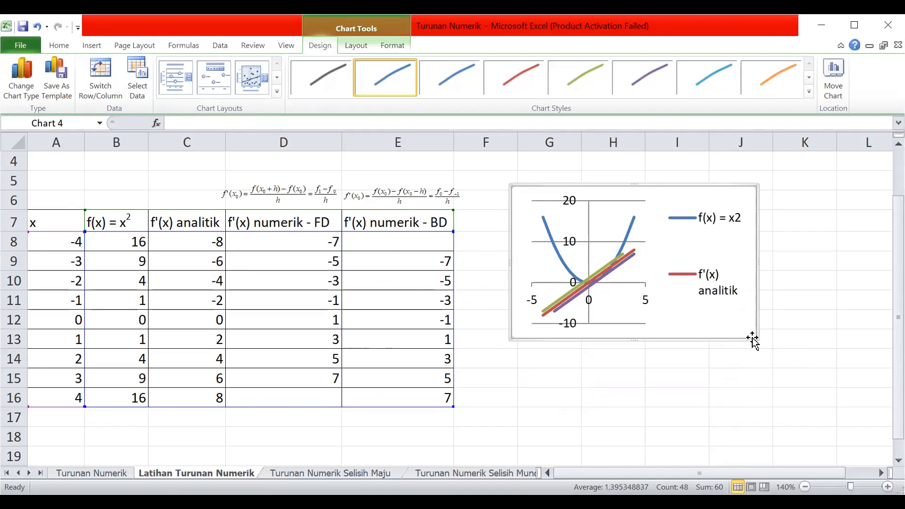
left_click_drag(753, 338, 876, 413)
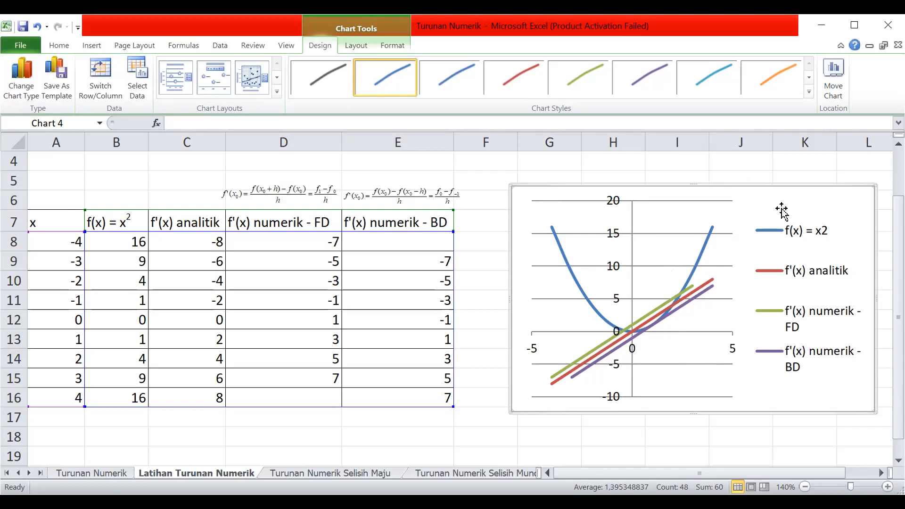
key("Delete")
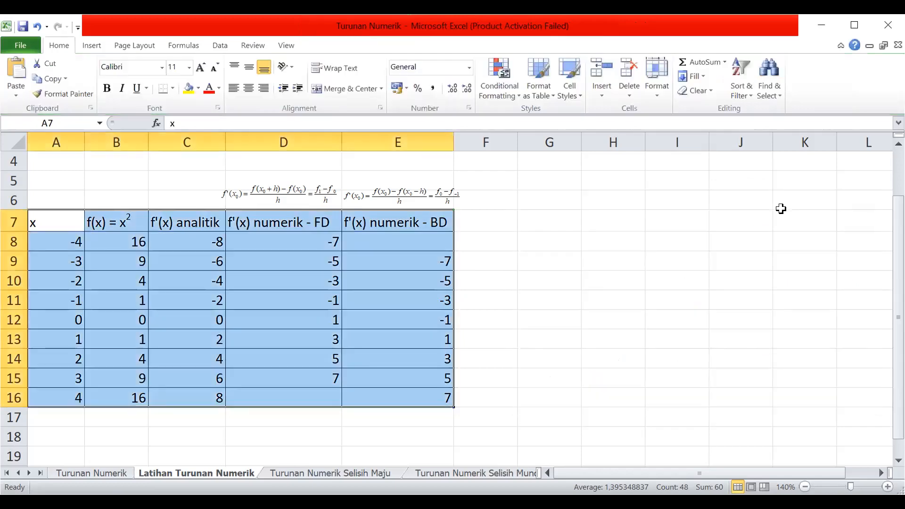
Inspect the forward- and backward-difference equations above the table, and switch to the presentation to view the central-difference approximation slide.
left_click(278, 196)
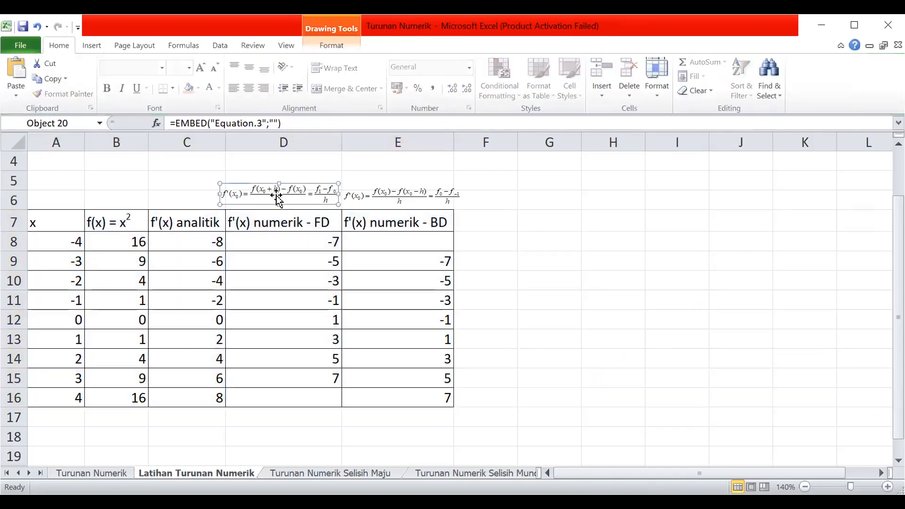
left_click_drag(275, 195, 275, 198)
left_click(357, 197)
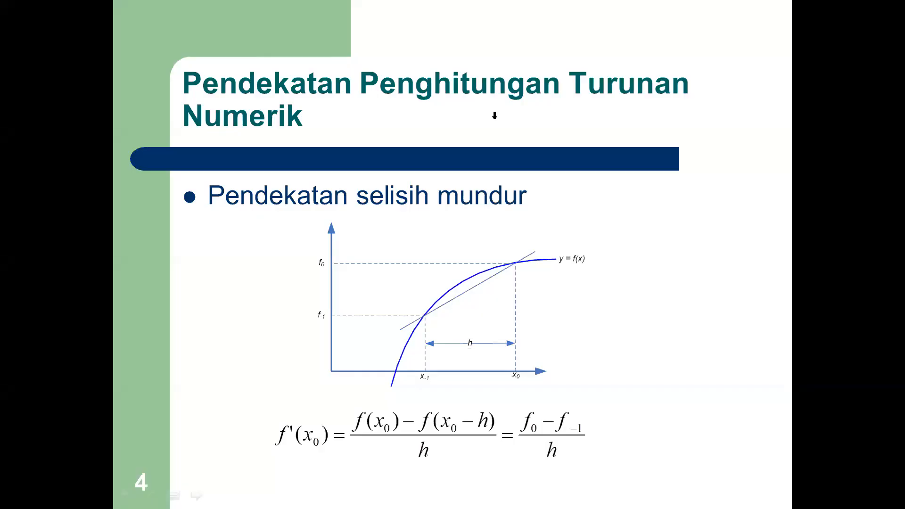
scroll(495, 115, "down", 1)
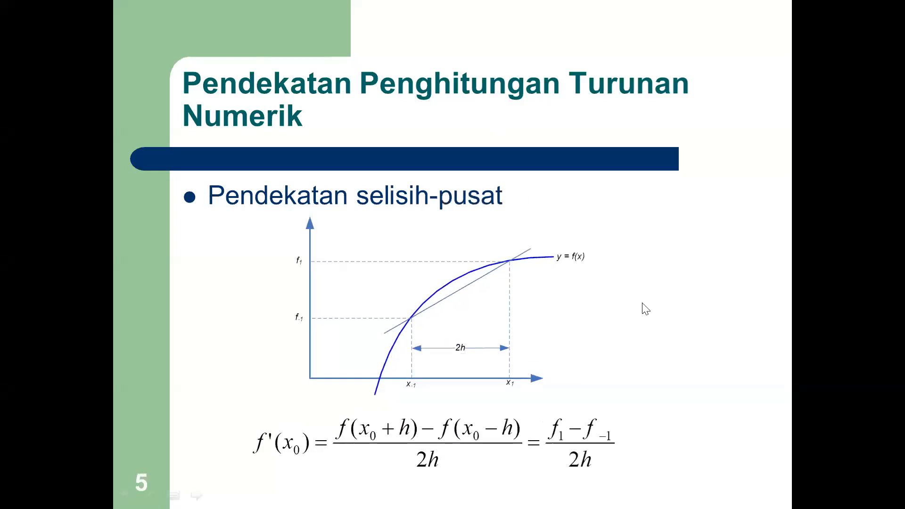
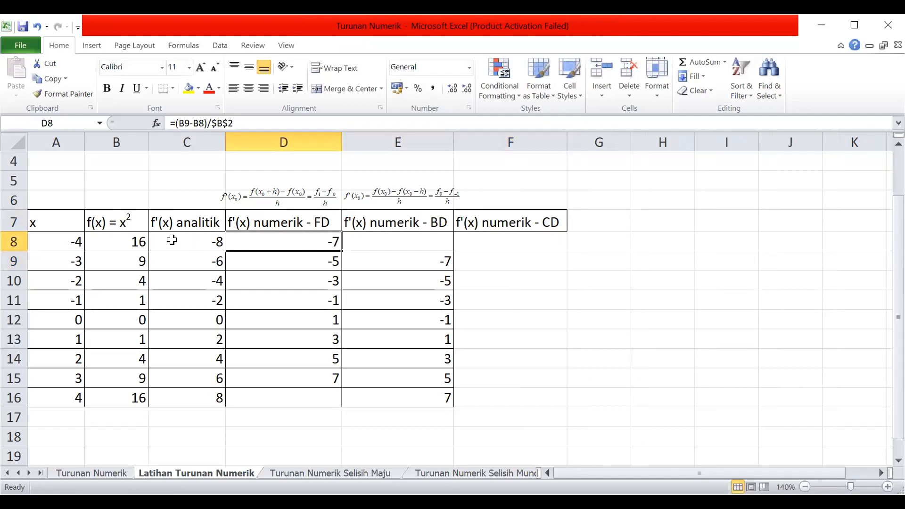
left_click(126, 242)
left_click(125, 279)
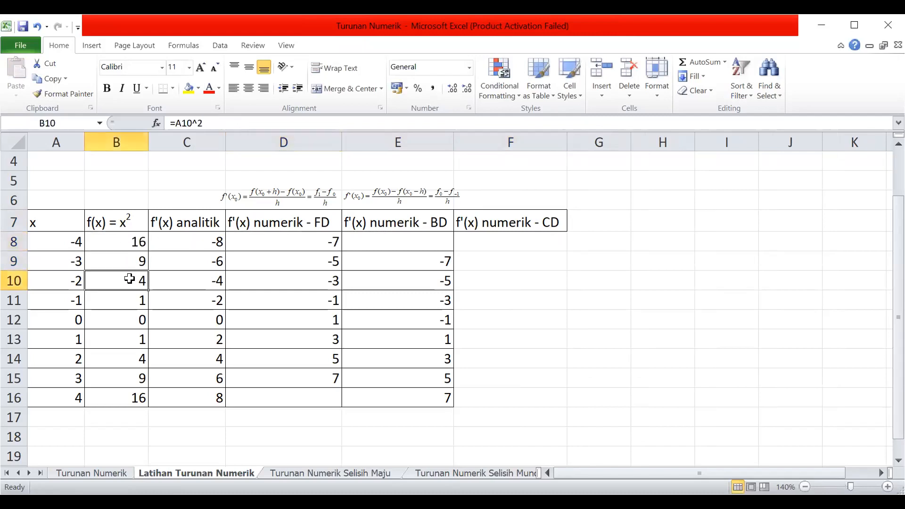
left_click(125, 261)
left_click(467, 261)
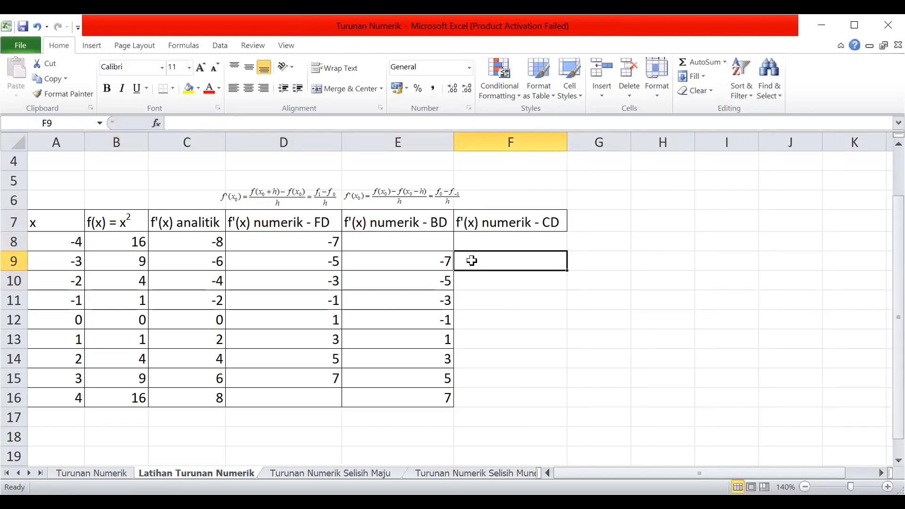
Copy the Selisih Pusat O(h²) equation from the Turunan Numerik sheet and place it above the f'(x) numerik - CD header in Latihan Turunan Numerik.
left_click(105, 472)
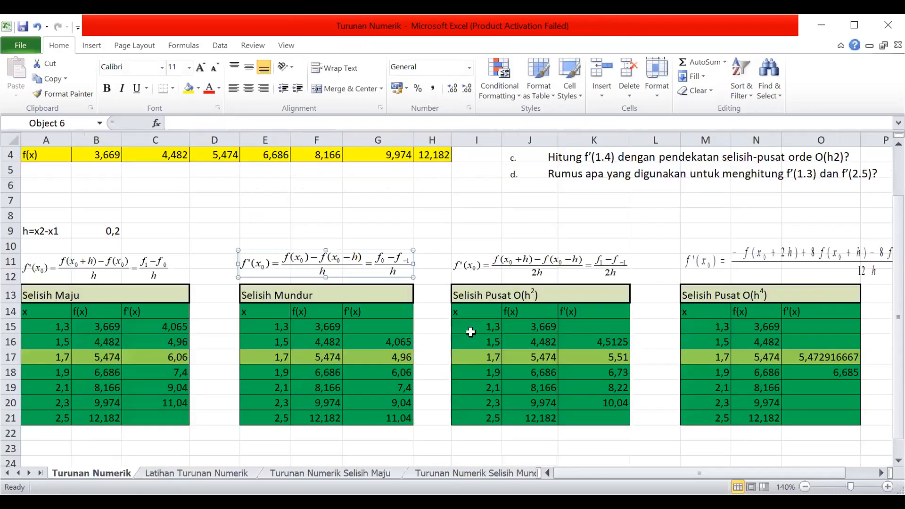
left_click(575, 262)
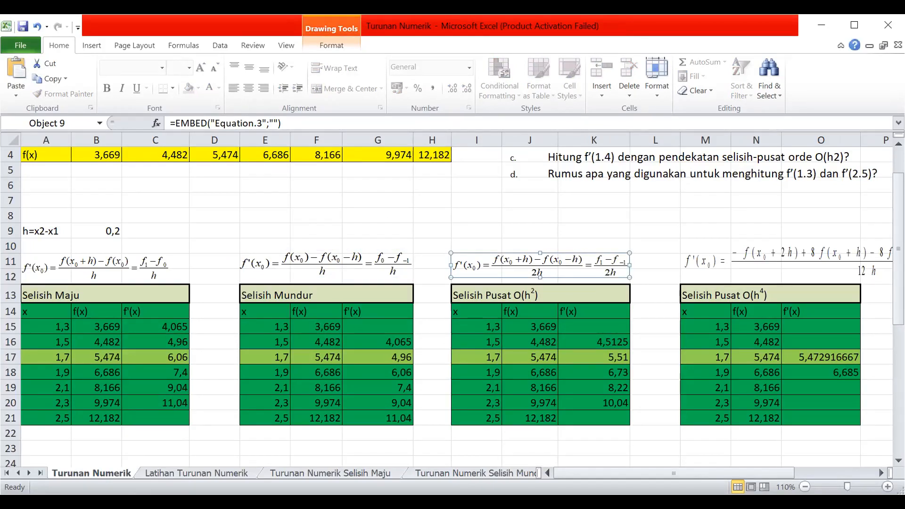
left_click(207, 473)
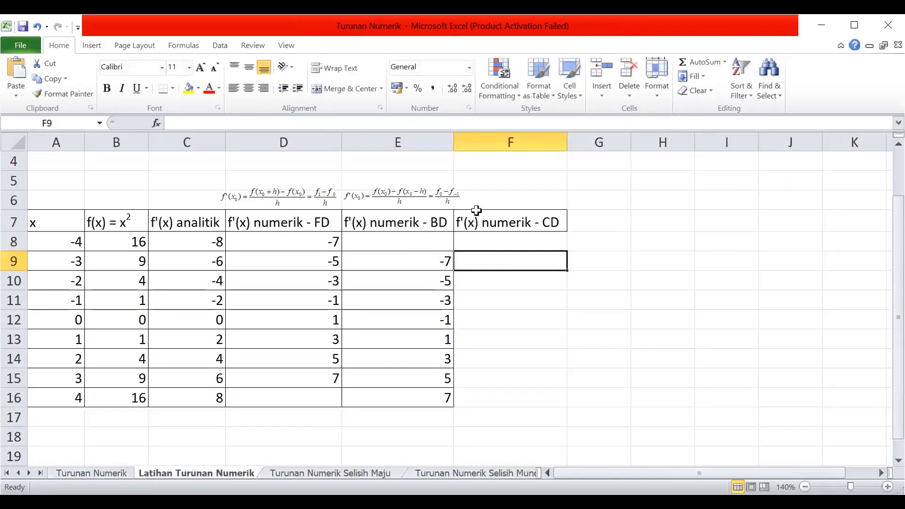
left_click(491, 199)
key("ctrl+v")
left_click_drag(521, 202, 627, 198)
mouse_move(527, 188)
left_mouse_down()
mouse_move(625, 205)
mouse_move(531, 197)
left_mouse_up()
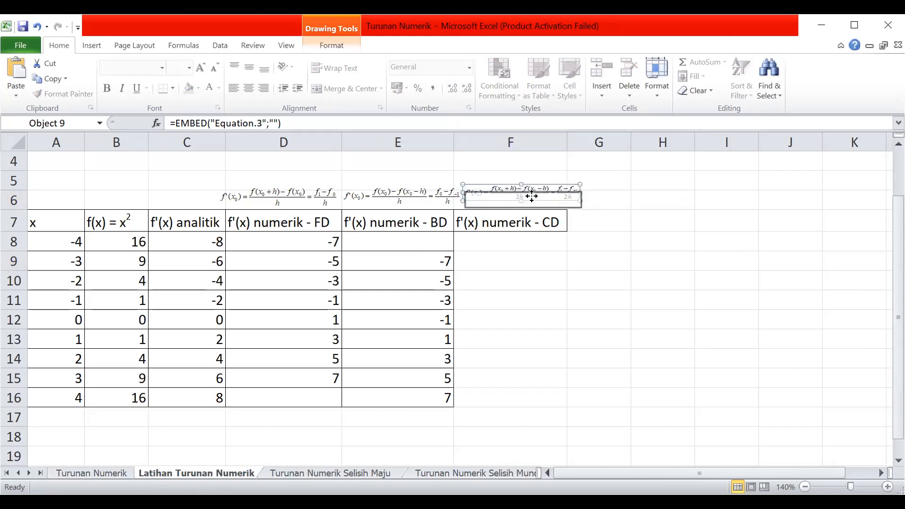
Shift the forward-, backward- and central-difference equations slightly left so each lines up with its column header.
left_click_drag(309, 198, 299, 198)
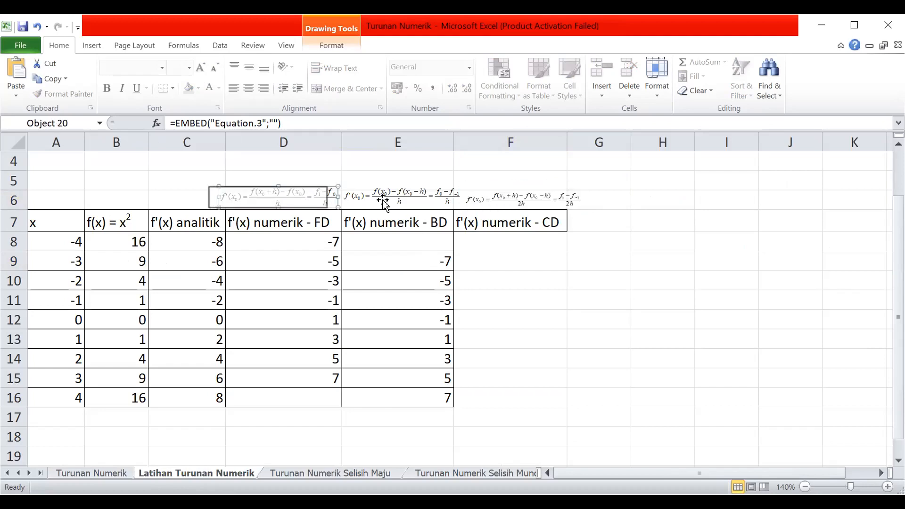
left_click_drag(383, 200, 372, 200)
left_click_drag(497, 200, 488, 198)
Apply outline and inside borders to the central-difference column F7:F16.
left_click(542, 223)
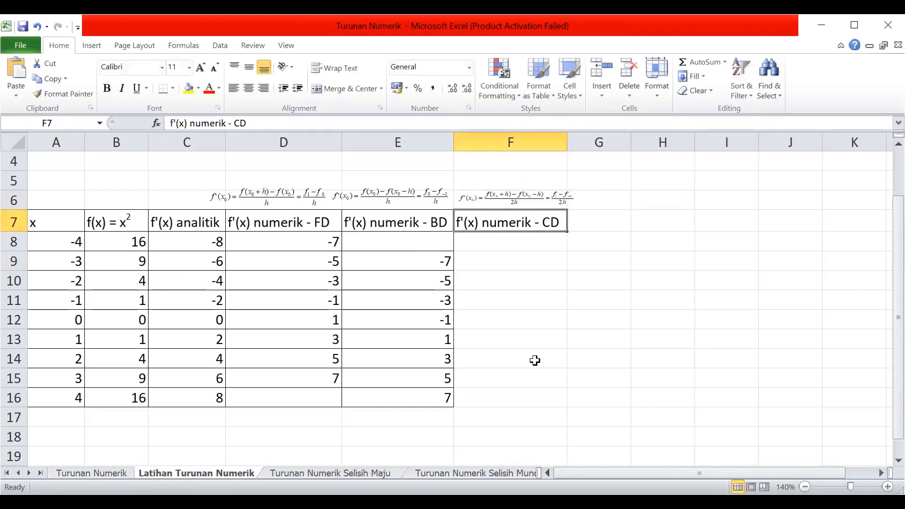
left_click(531, 396, "shift")
right_click(531, 396)
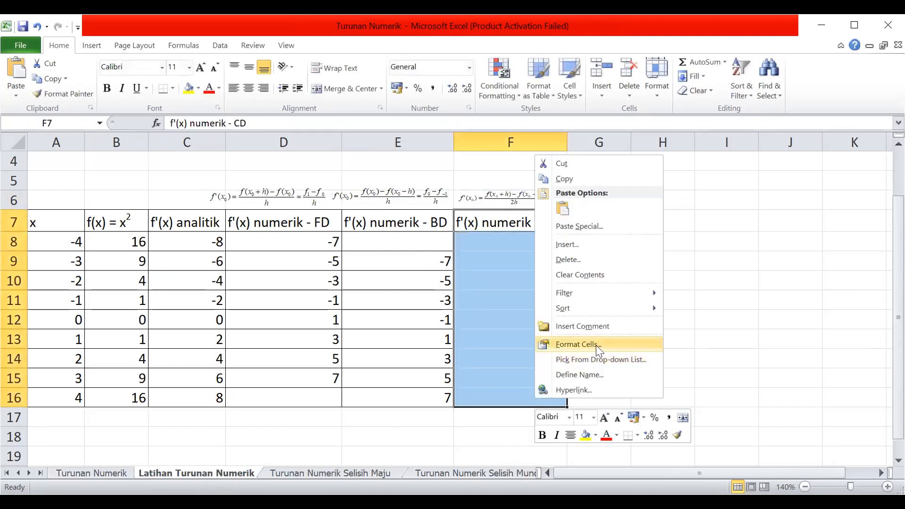
left_click(596, 345)
left_click(609, 250)
left_click(651, 248)
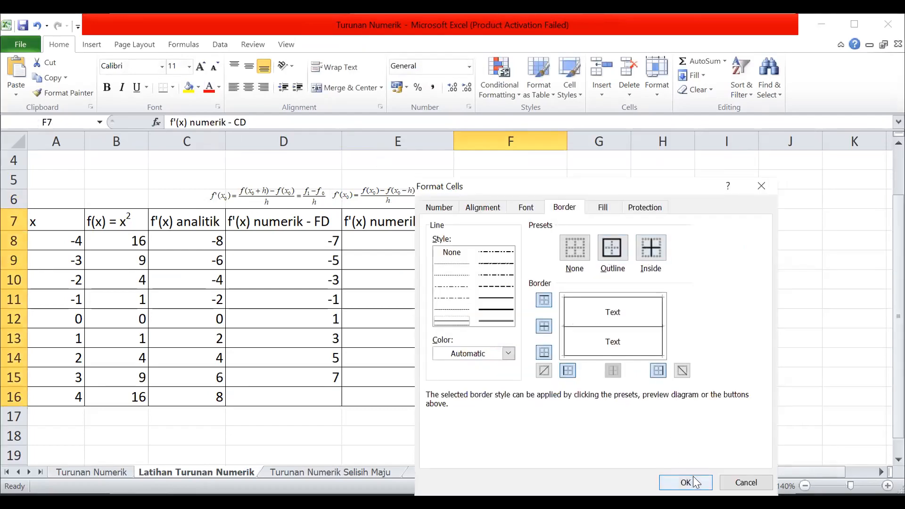
left_click(694, 477)
Enter the central-difference formula =(B10-B8)/(2*$B$2) in F9.
left_click(521, 242)
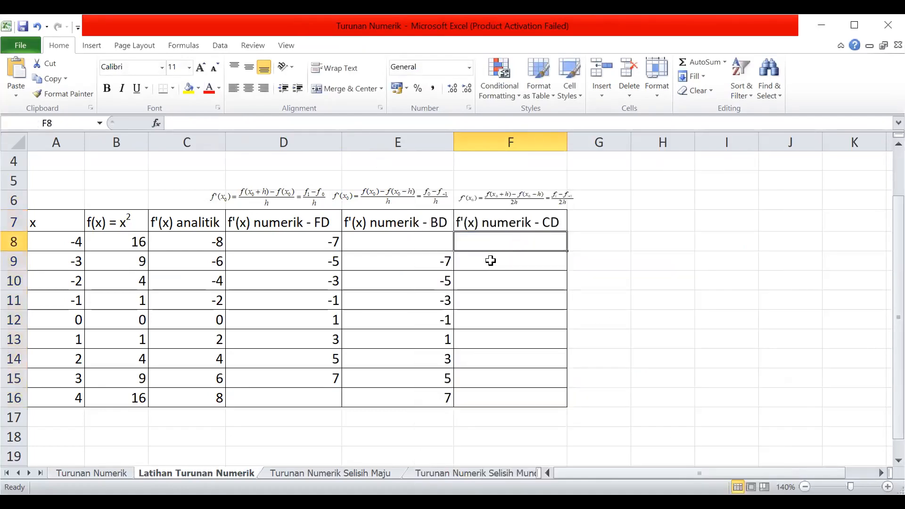
left_click(491, 261)
type("=(")
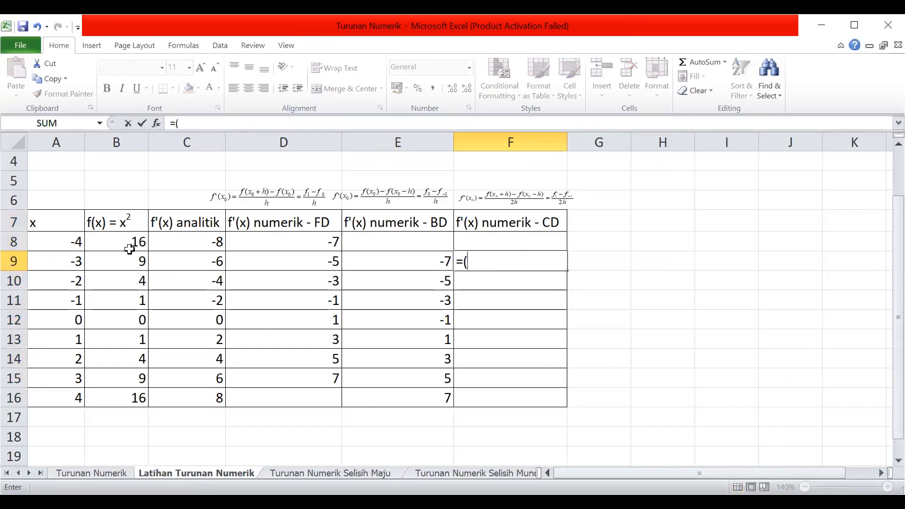
left_click(127, 280)
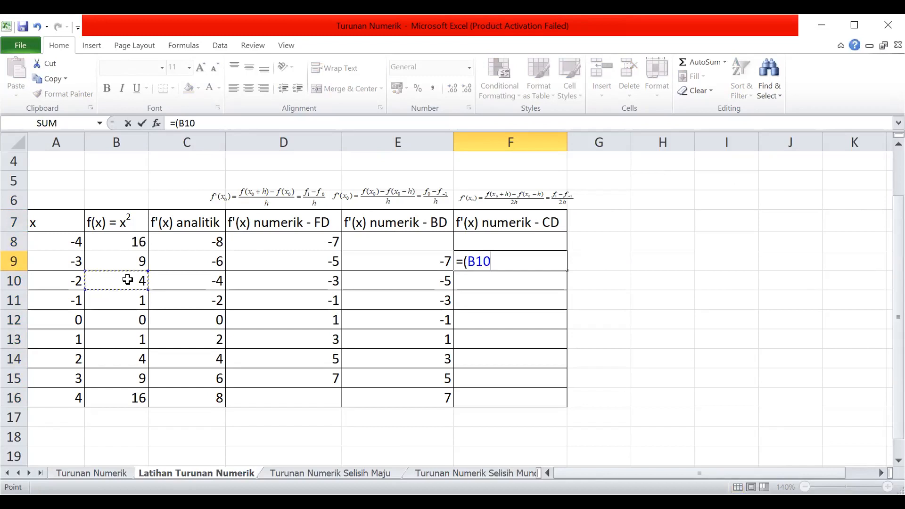
type("-")
left_click(133, 243)
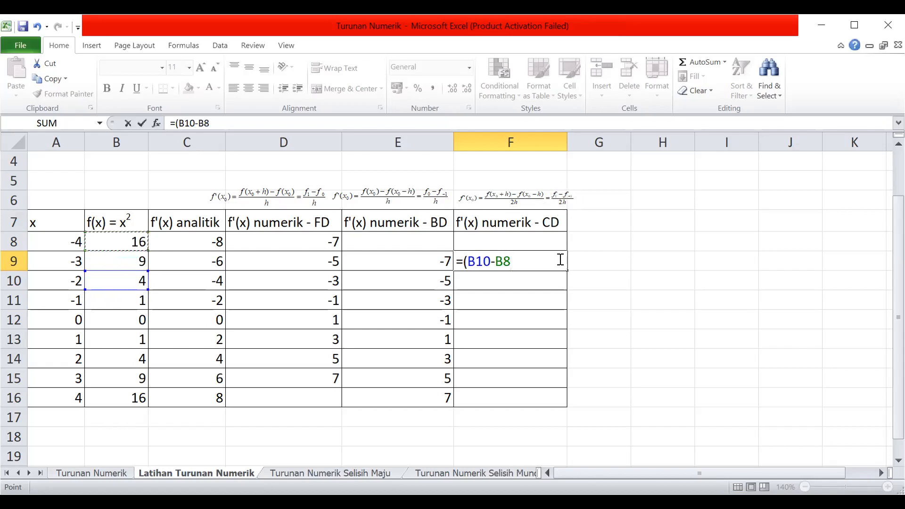
type(")/(2")
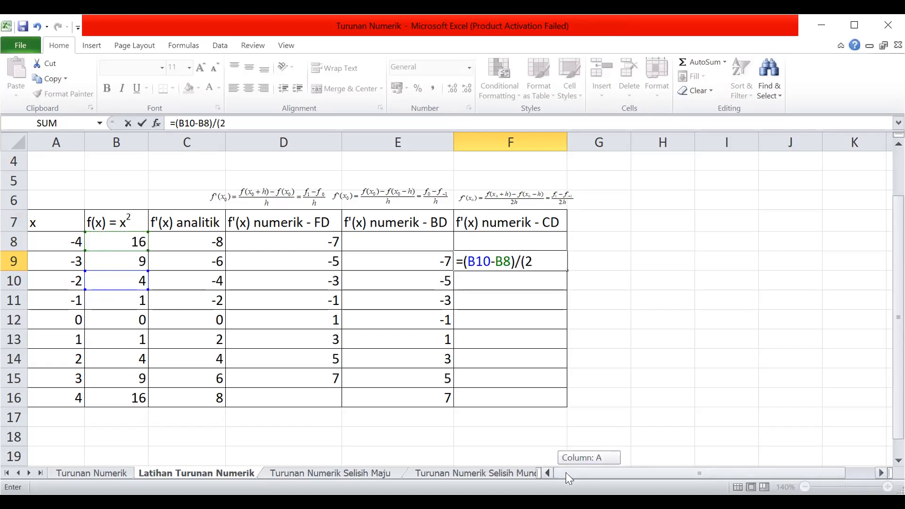
scroll(261, 240, "up", 1)
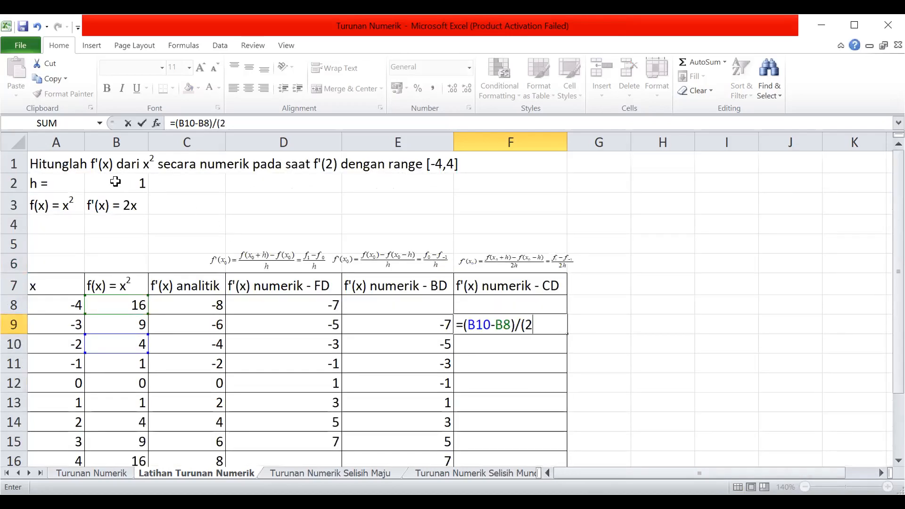
type("*")
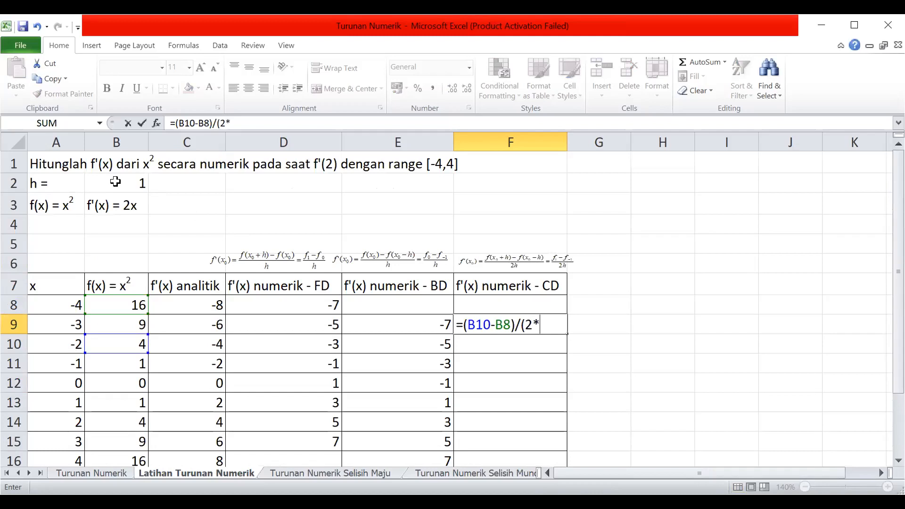
left_click(115, 182)
left_click(541, 325)
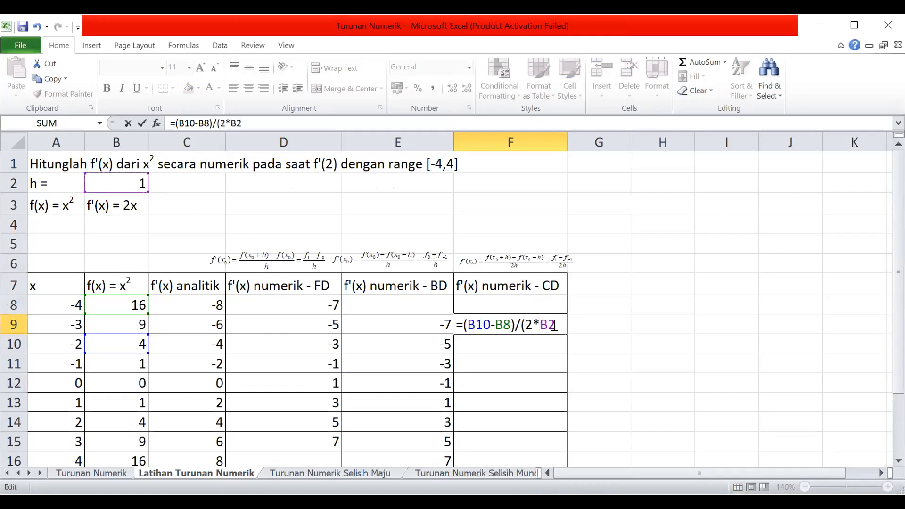
type("$B$2")
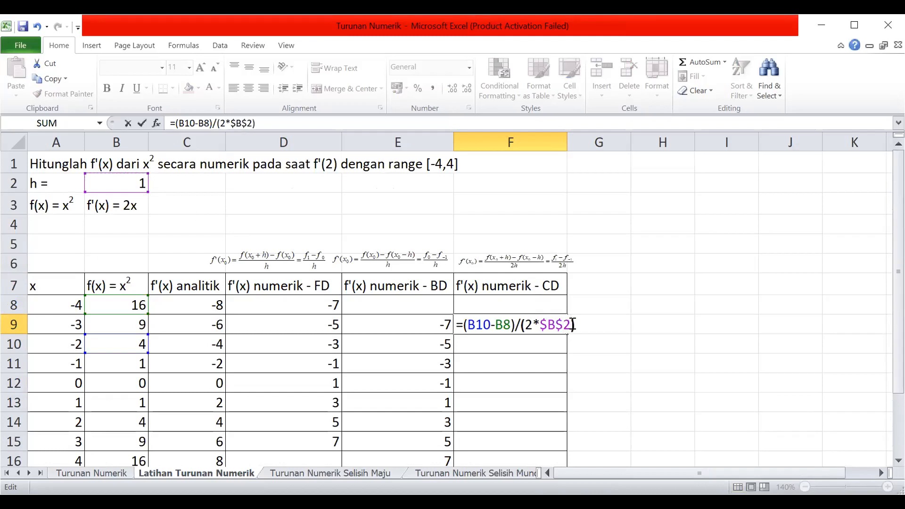
key("Return")
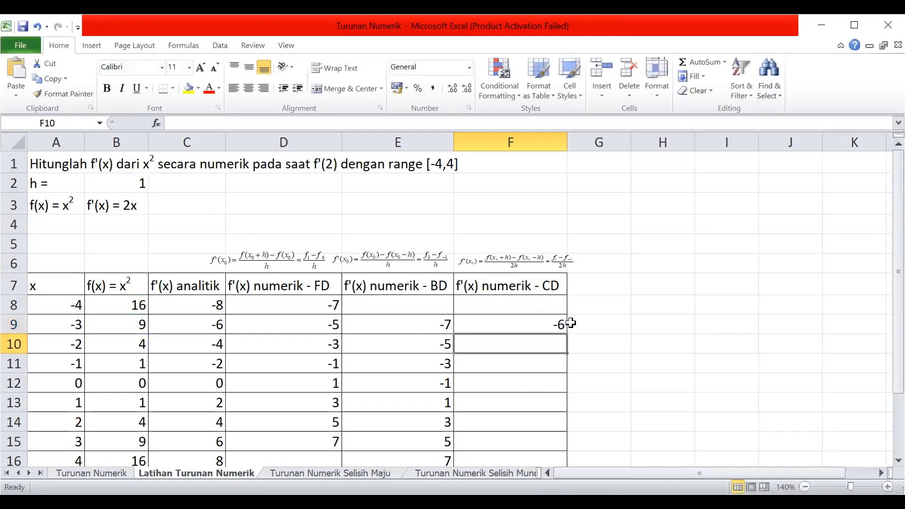
Fill the central-difference formula from F9 down to F15.
left_click(509, 317)
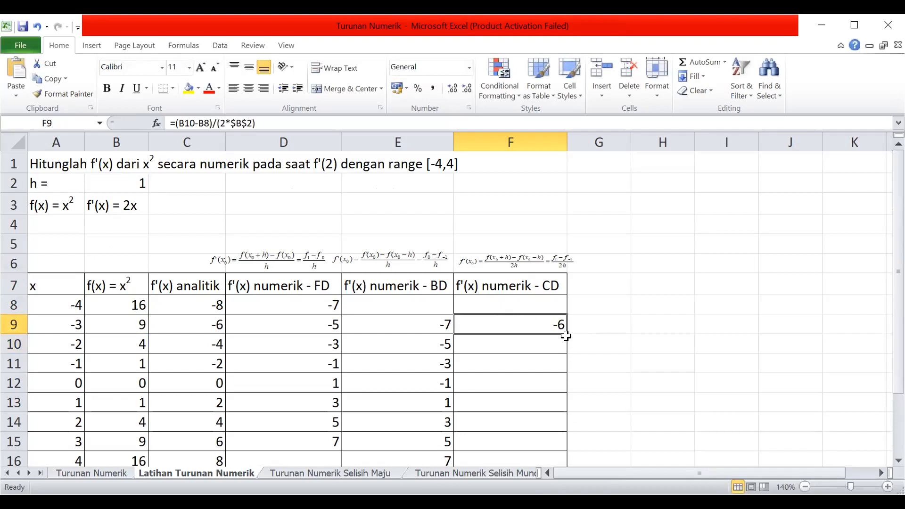
left_click_drag(567, 334, 553, 442)
scroll(613, 365, "down", 1)
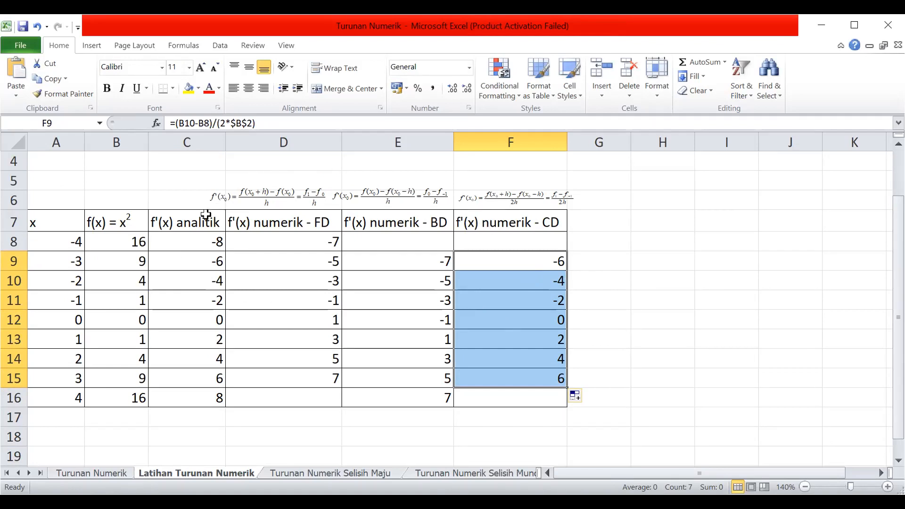
Review the central-difference column from F8 to F15, checking its first and last formulas against the other derivative columns.
left_click(514, 262)
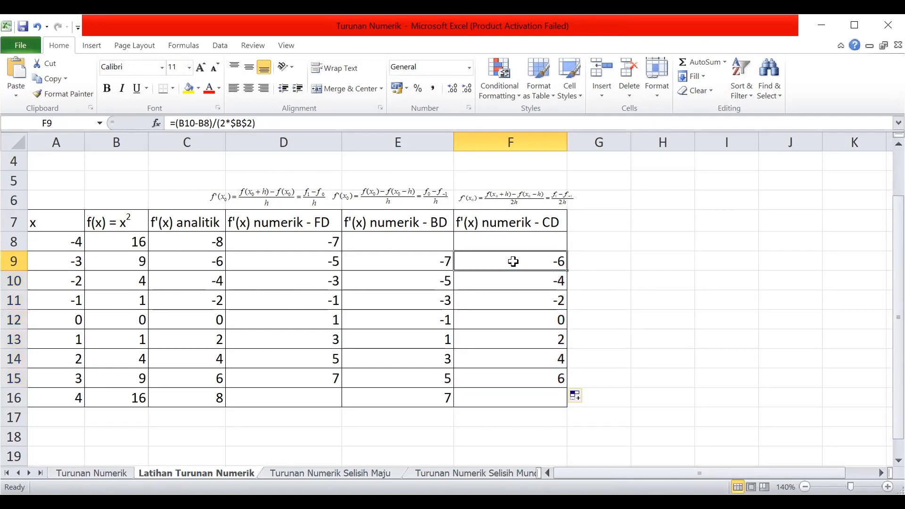
left_click(508, 372)
left_click(519, 264)
left_click(525, 238)
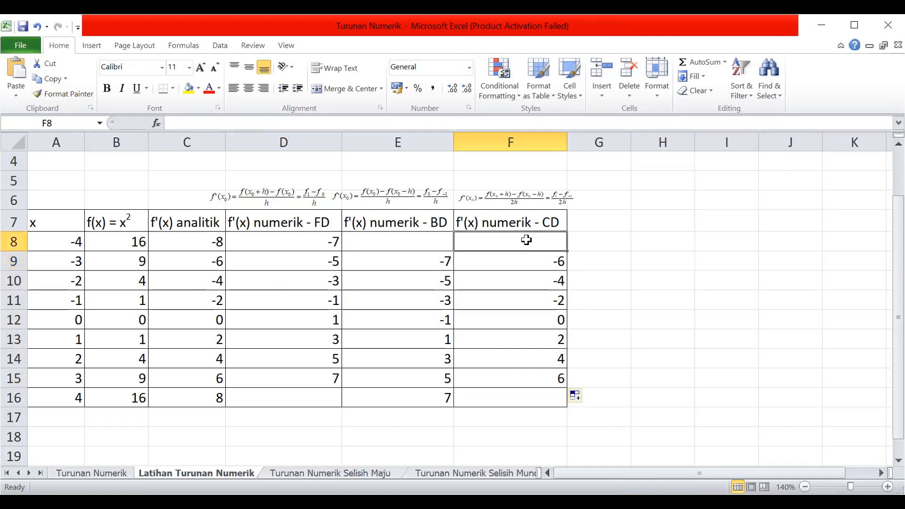
left_click(542, 378)
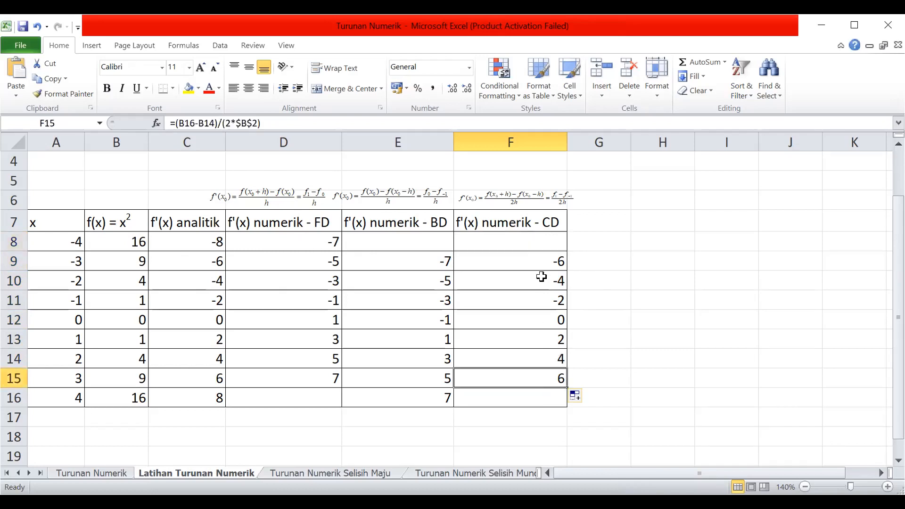
left_click(542, 264)
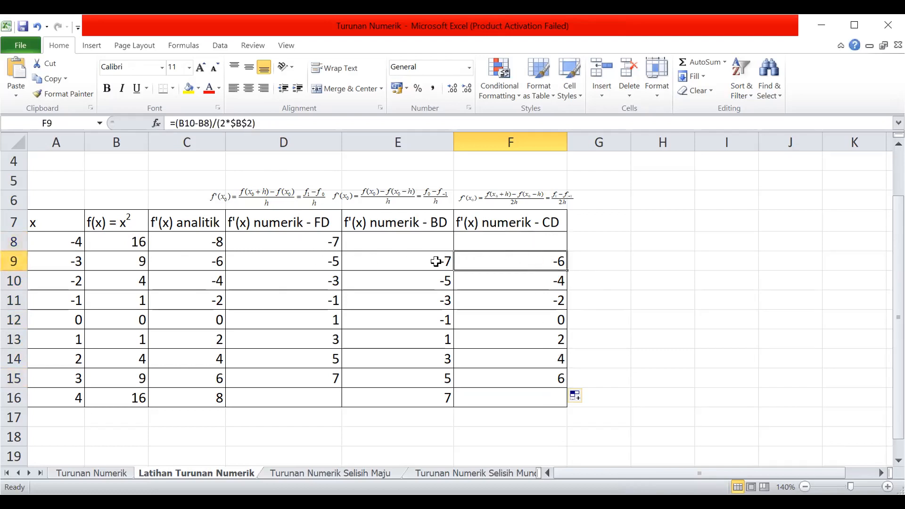
left_click(542, 240)
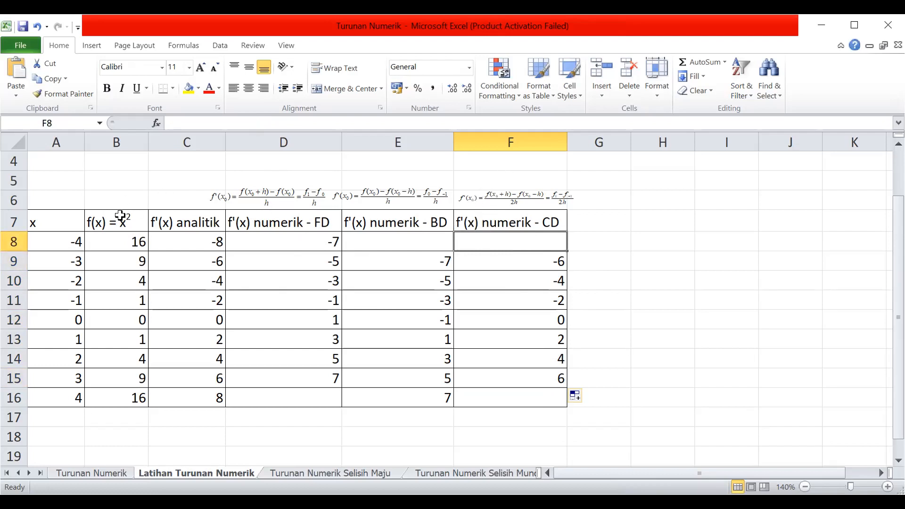
Shade the x and f(x) data in A8:B16 light green.
left_click(71, 237)
left_click(131, 398, "shift")
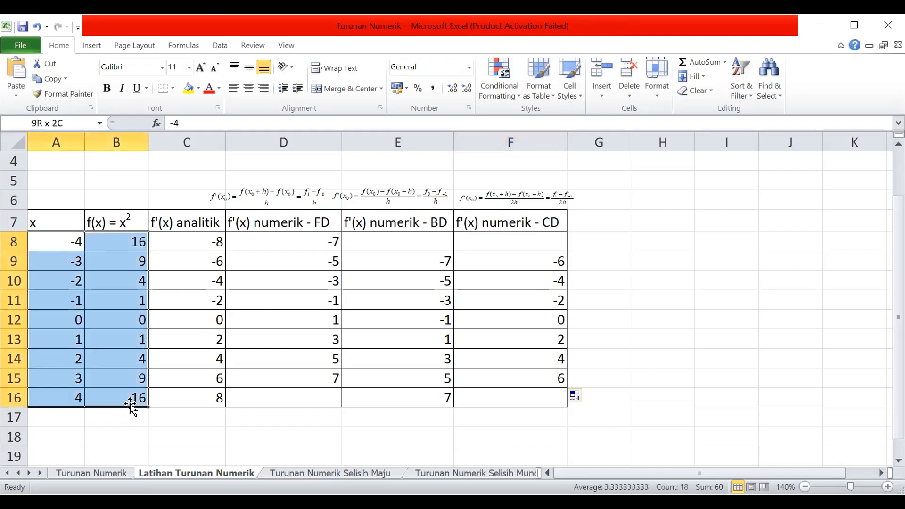
left_click(198, 89)
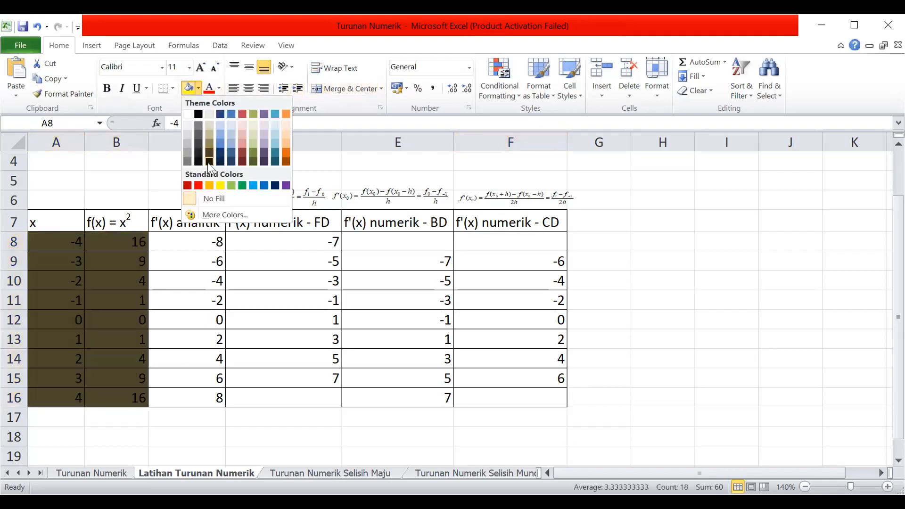
left_click(232, 186)
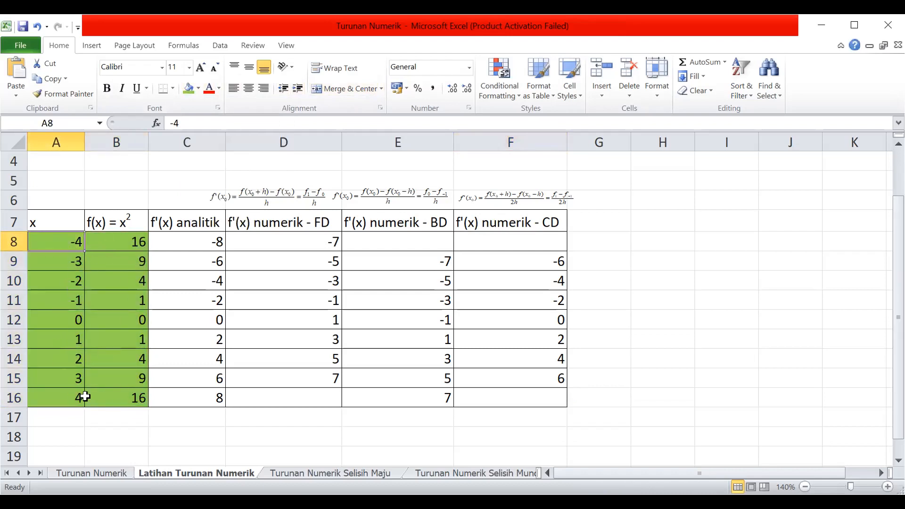
Examine the f(x) values in B8, B9 and B16, and undo the fill colour on A8:B16.
left_click(106, 237)
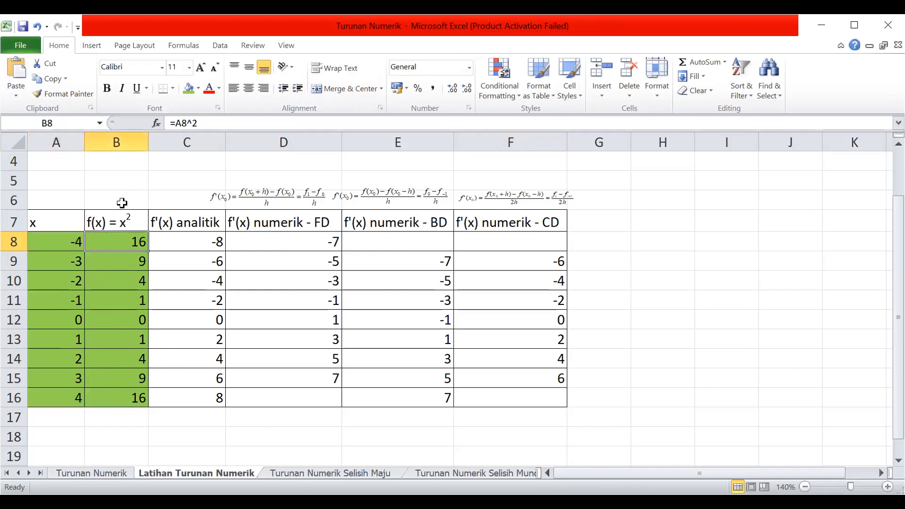
left_click(121, 403)
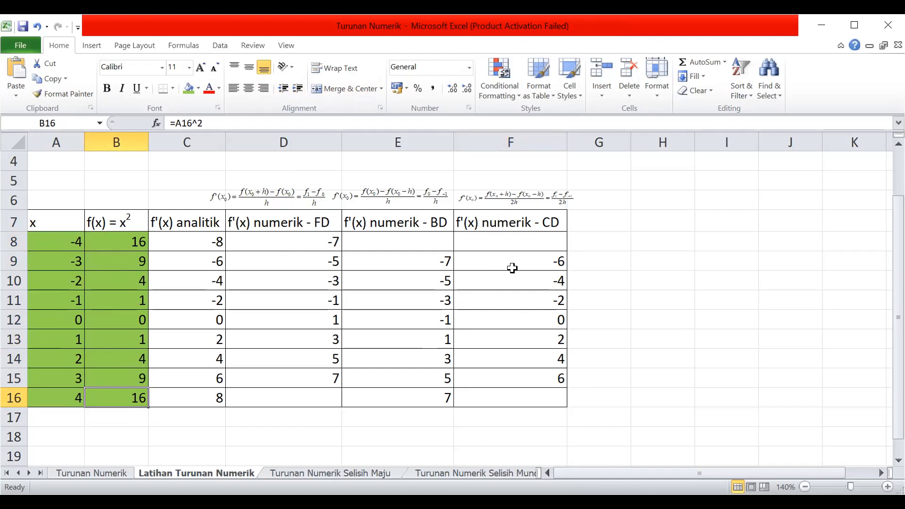
left_click(113, 263)
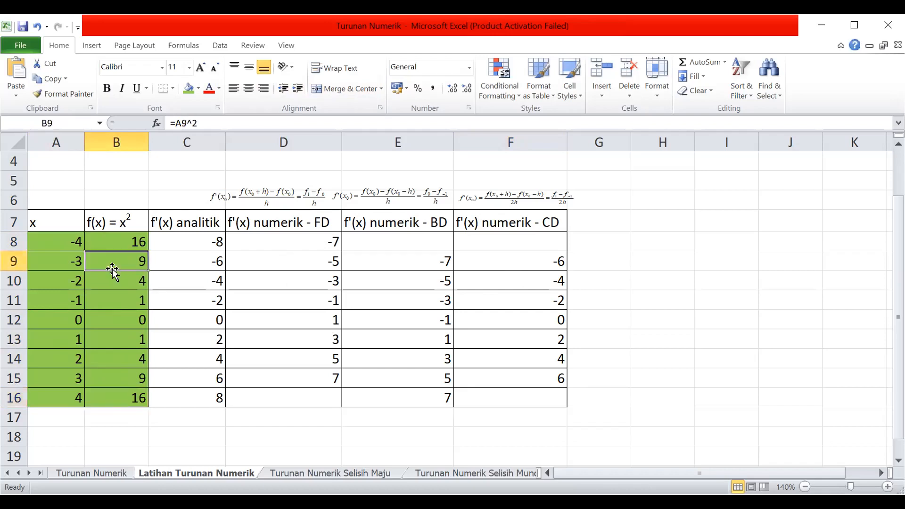
left_click(120, 245)
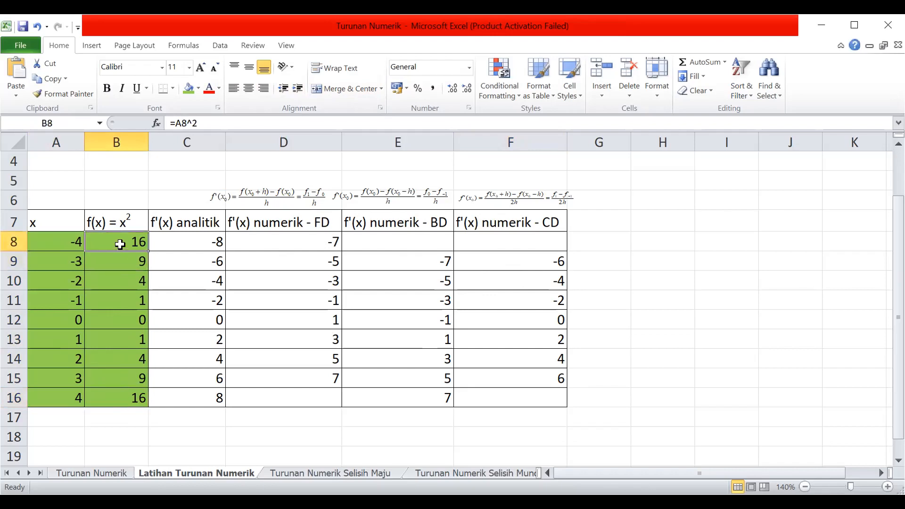
key("ctrl+z")
left_click(257, 285)
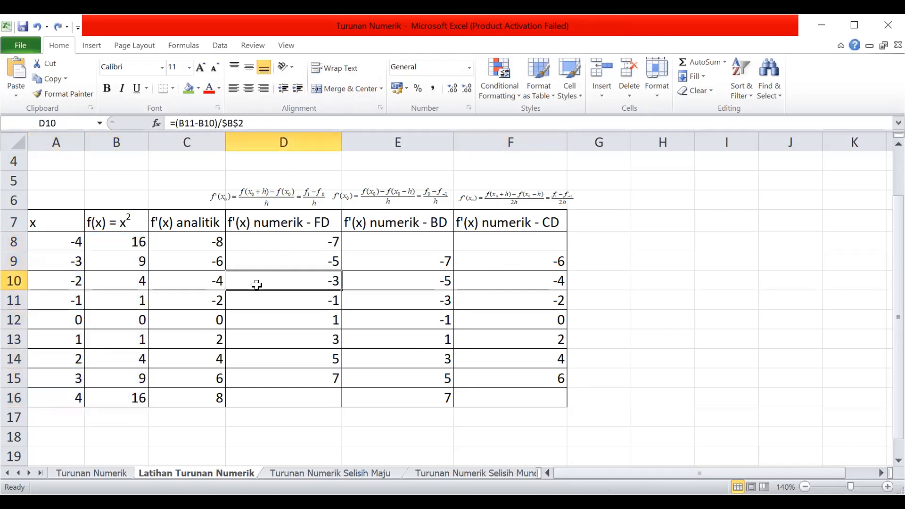
Insert a smooth-line scatter chart of A7:F16, then shift it clear of the table's first columns and shrink it.
left_click(540, 259)
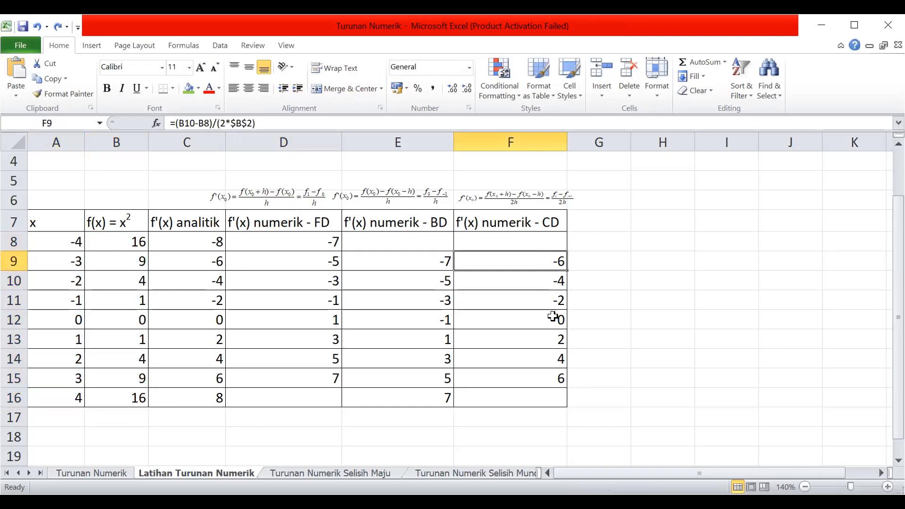
left_click(61, 222)
left_click(523, 392, "shift")
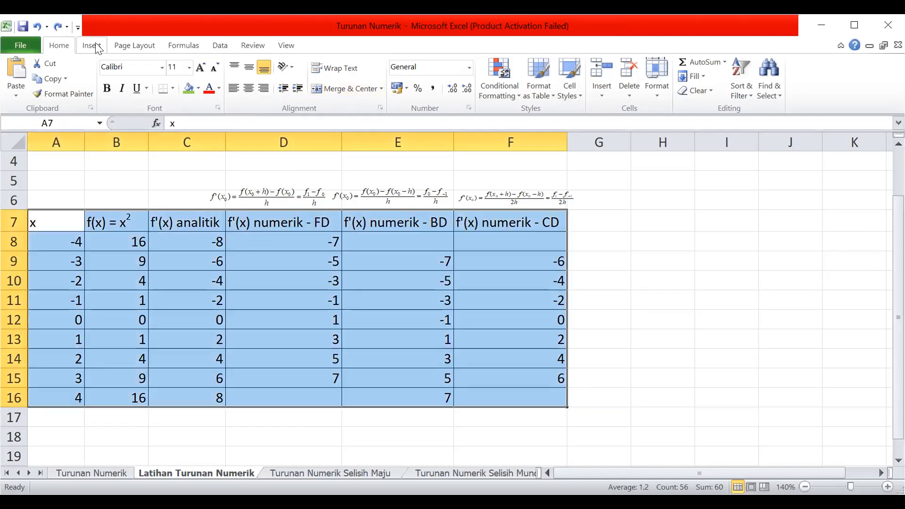
left_click(92, 46)
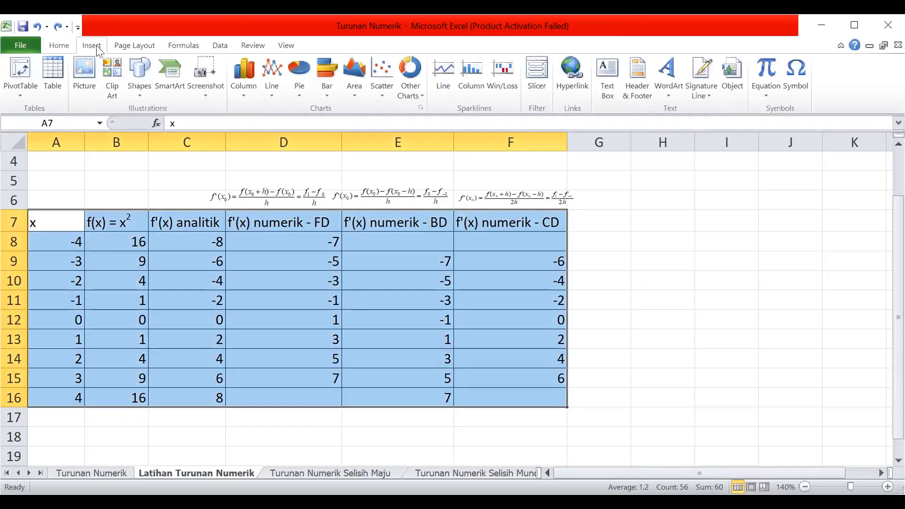
left_click(377, 92)
left_click(389, 172)
left_click_drag(578, 235, 751, 229)
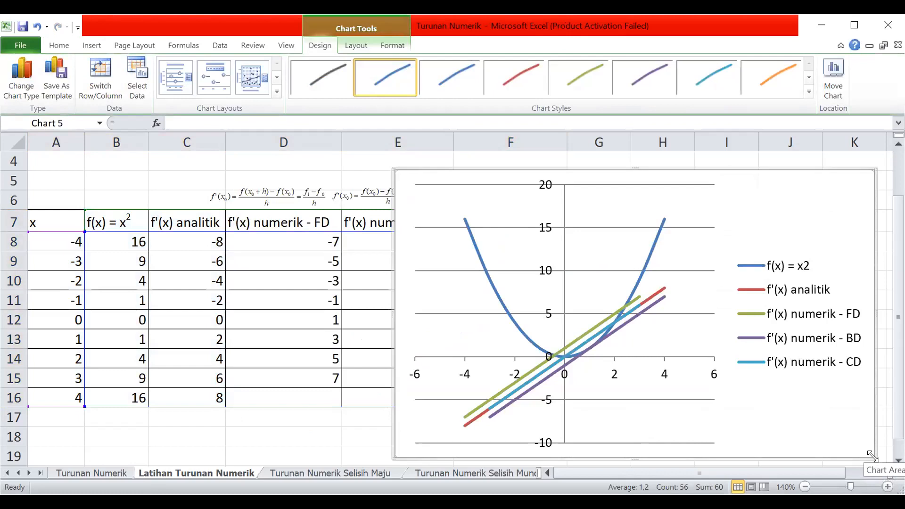
left_click_drag(872, 456, 724, 357)
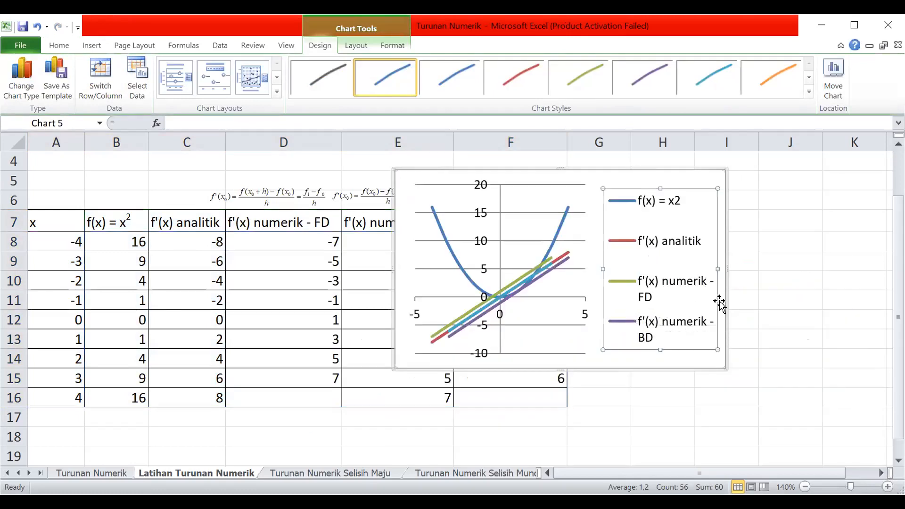
left_click(785, 288)
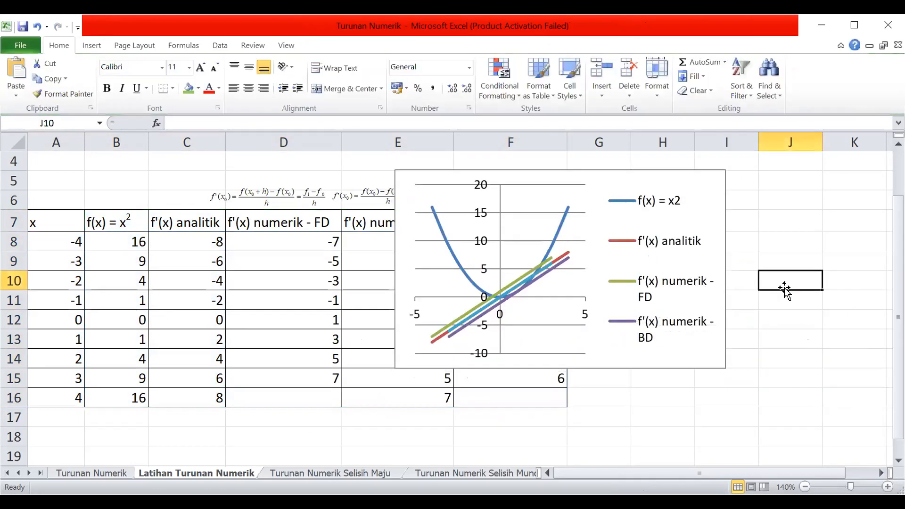
Remove the chart's legend and delete the chart itself.
left_click(689, 192)
key("Delete")
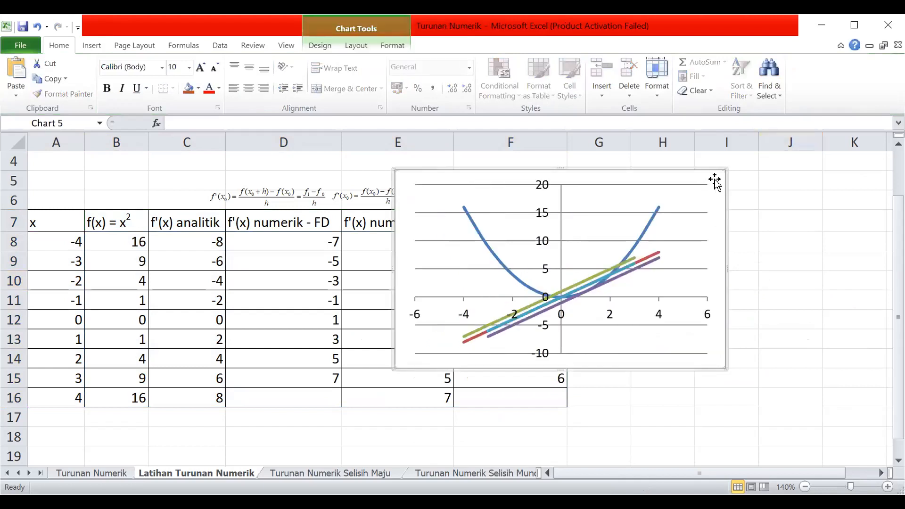
key("Delete")
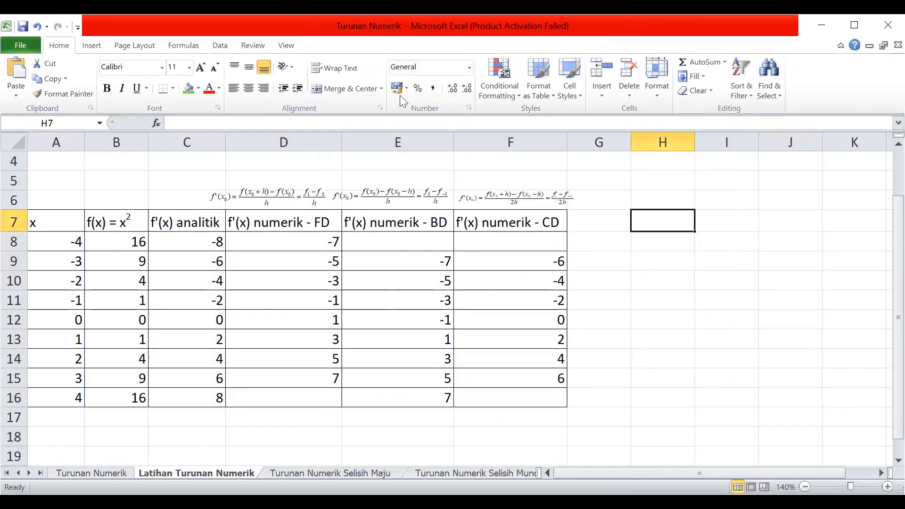
Narrow the three numerical-derivative columns D, E and F to make room beside the table.
left_click_drag(341, 140, 284, 139)
left_click_drag(399, 142, 356, 141)
left_click_drag(470, 141, 425, 142)
left_click(497, 263)
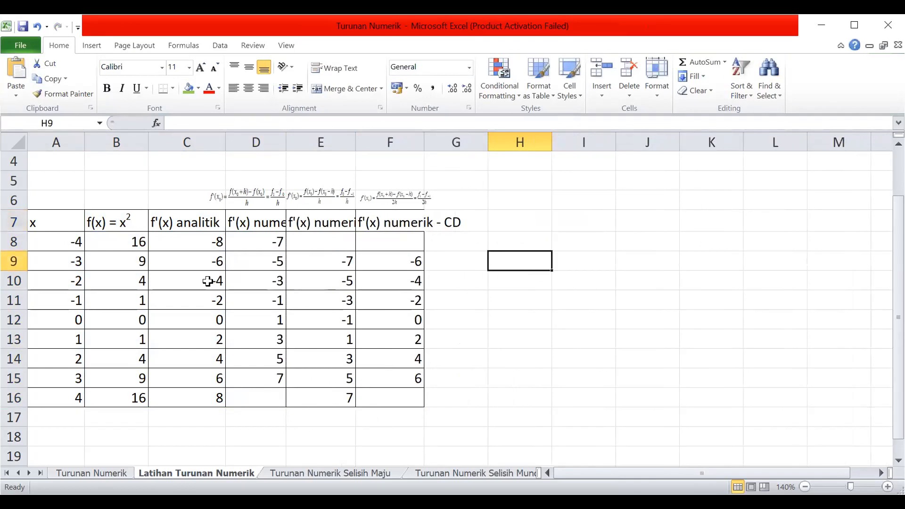
Check the outline and inside border settings of F7:F16 and accept them.
left_click(397, 220)
left_click(404, 390, "shift")
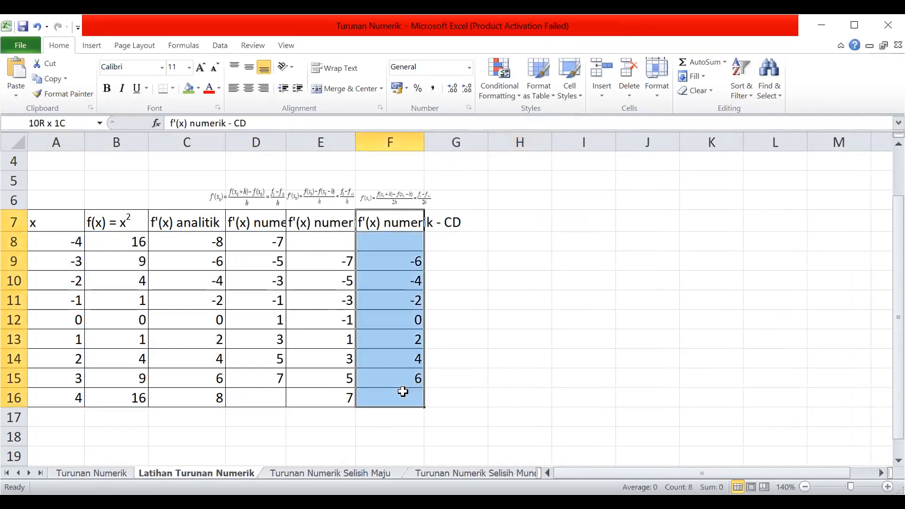
right_click(407, 369)
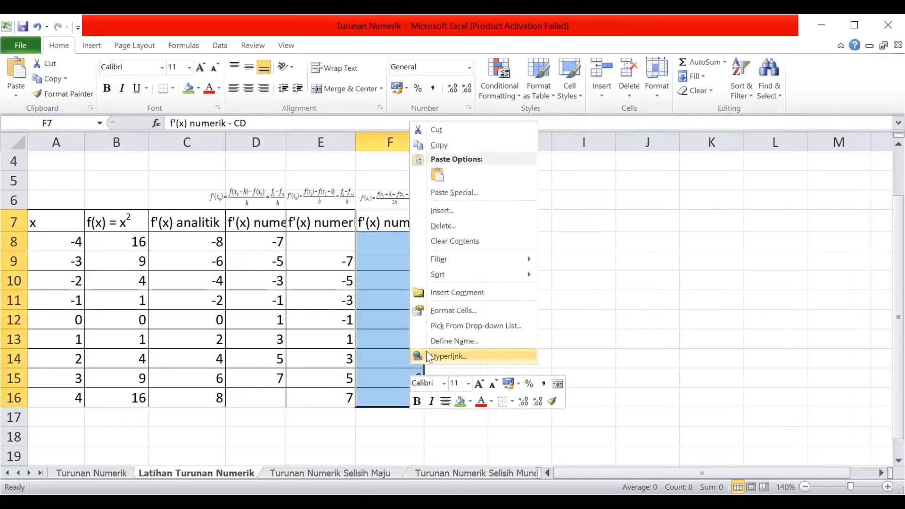
left_click(466, 311)
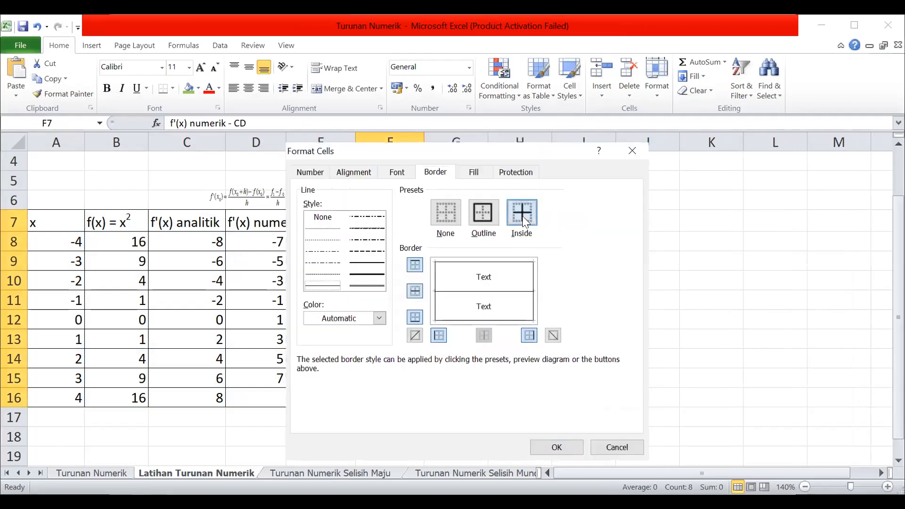
left_click(556, 447)
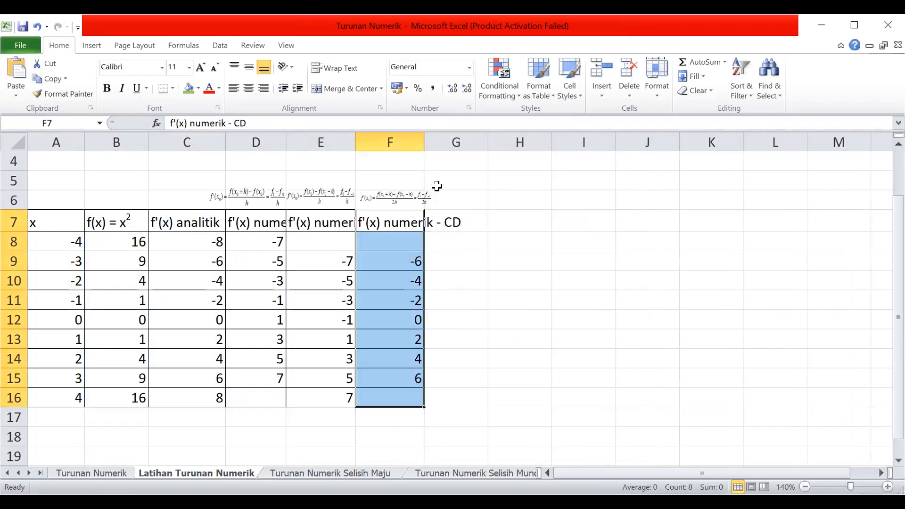
Readjust the width of column F, leaving it slightly wider but narrower than its header text.
double_click(424, 138)
left_click_drag(469, 142, 430, 142)
left_click(499, 283)
Insert a smooth-line scatter chart of A7:F16 and place it to the right of the whole table, with the sheet at 120% zoom.
left_click_drag(50, 226, 396, 399)
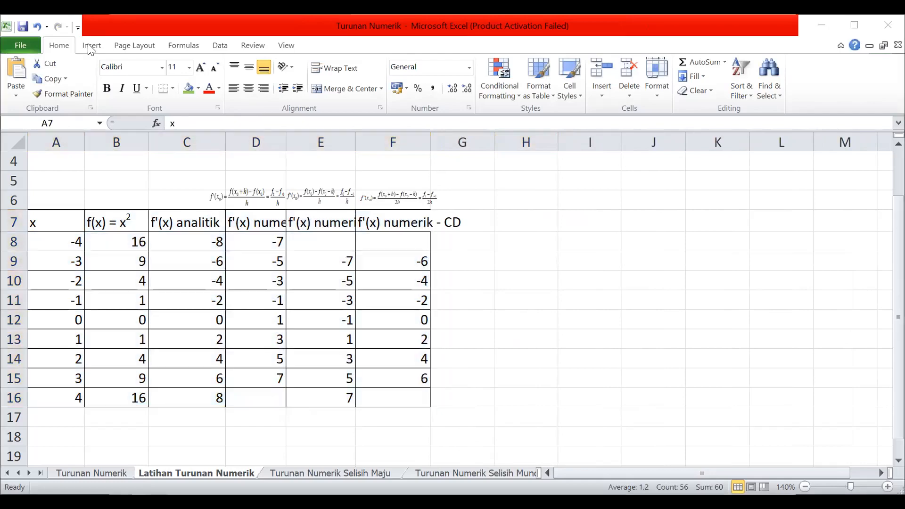
left_click(91, 45)
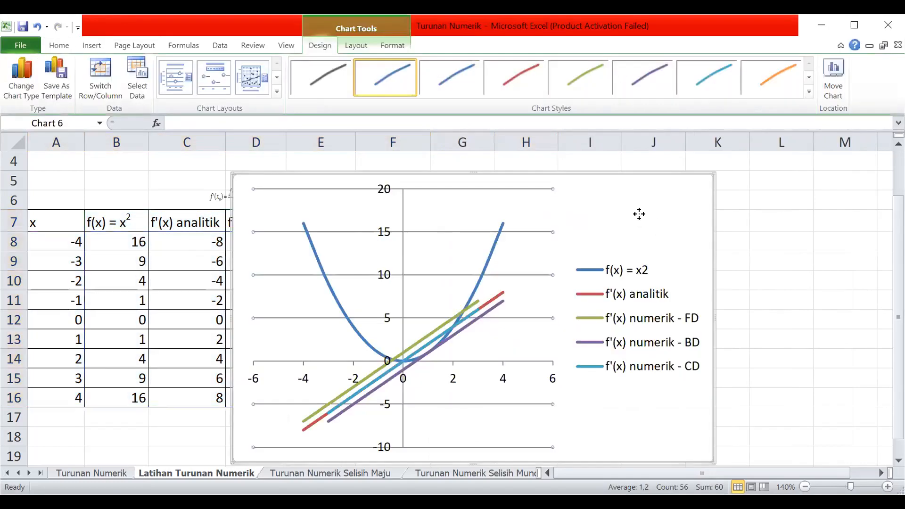
left_click_drag(638, 212, 775, 212)
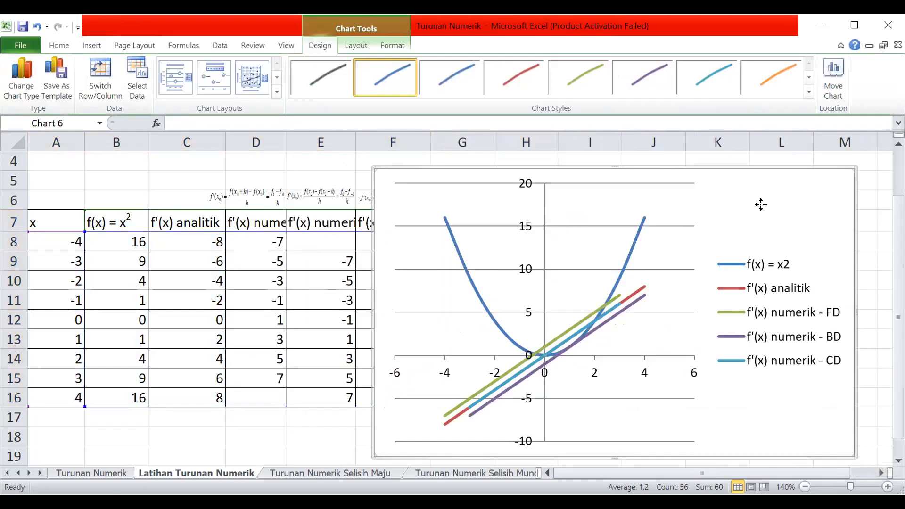
left_click_drag(760, 204, 796, 206)
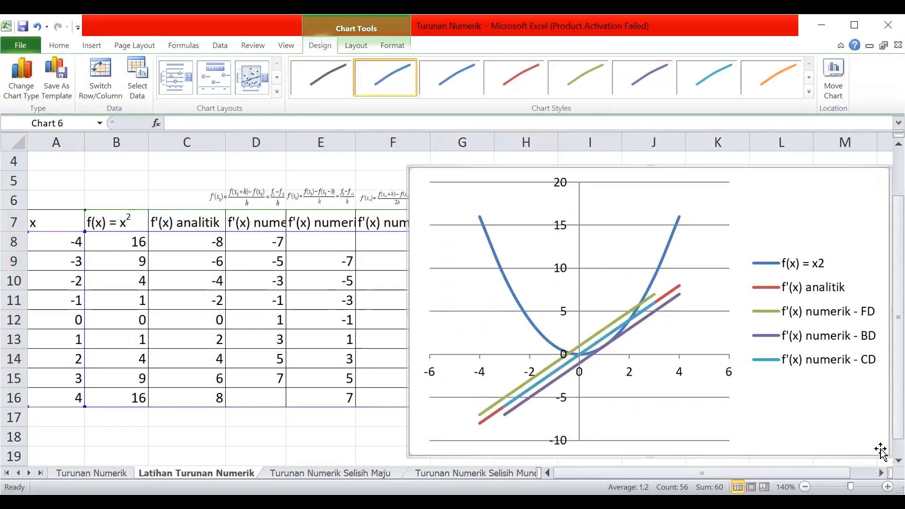
left_click(805, 488)
left_click(805, 487)
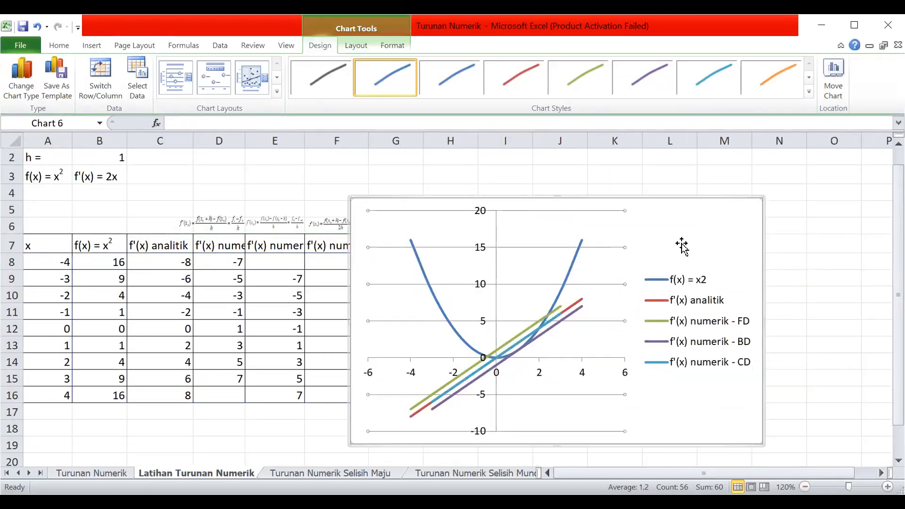
left_click_drag(683, 245, 769, 241)
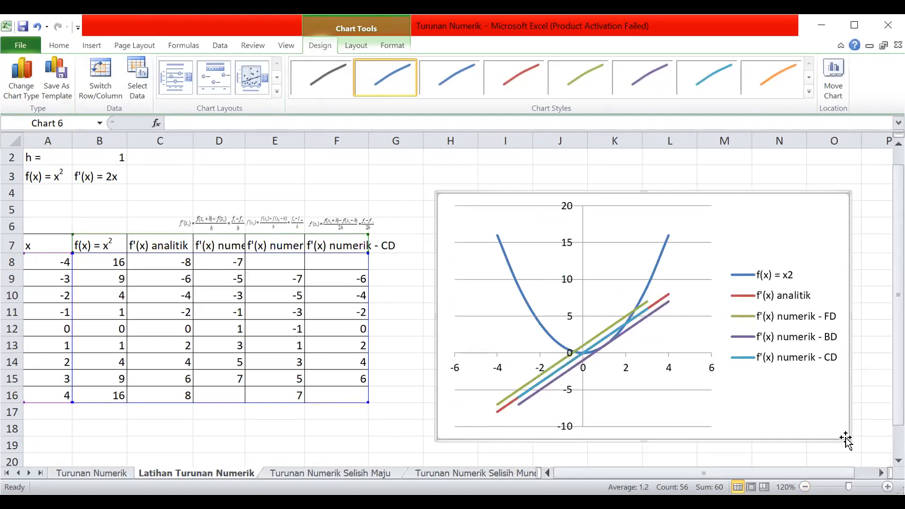
Enlarge the chart moderately and move it closer to the table, keeping the derivative columns uncovered.
left_click_drag(847, 439, 878, 464)
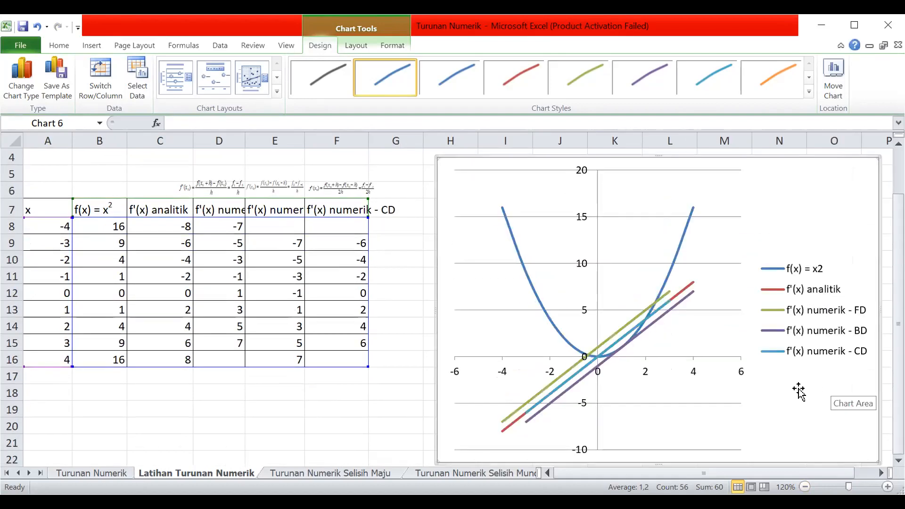
key("ctrl+z")
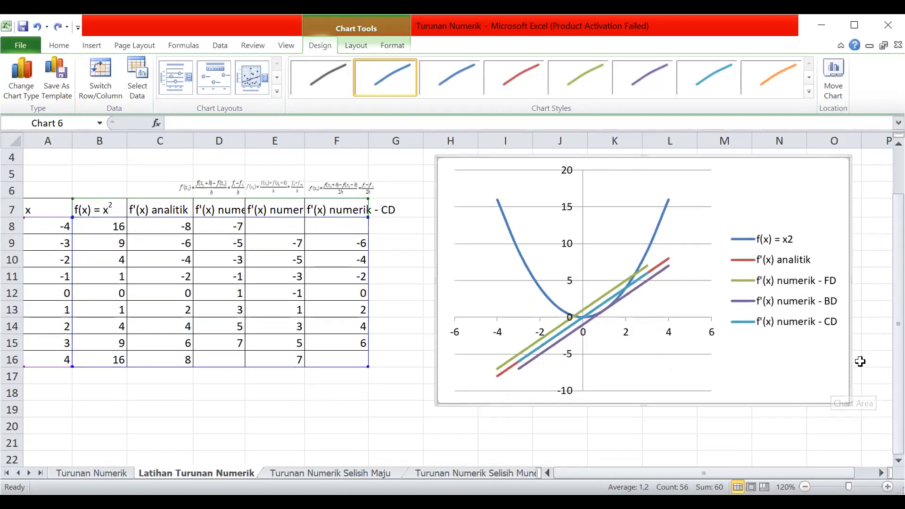
left_click_drag(848, 401, 872, 438)
left_click_drag(844, 215, 804, 222)
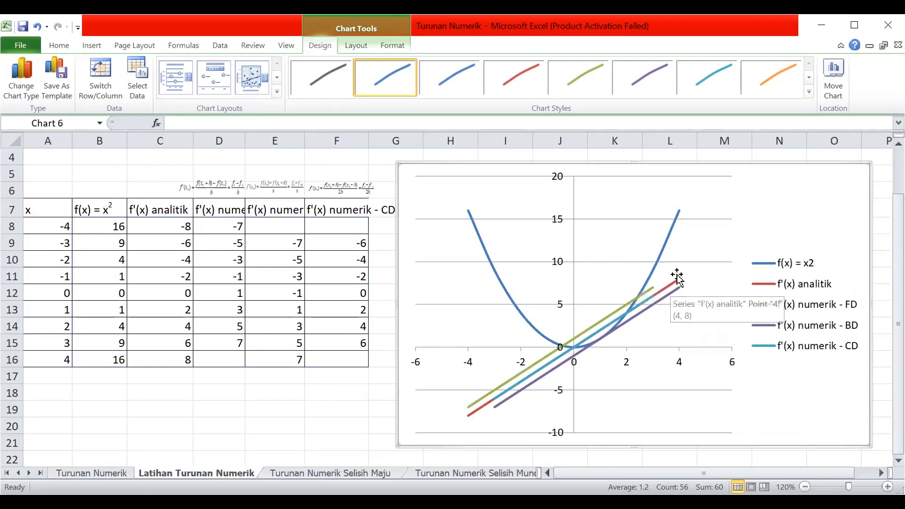
Compare the plotted analytic and central-difference lines near x = 4 and x = -3 with cells F8 and F16.
mouse_move(675, 283)
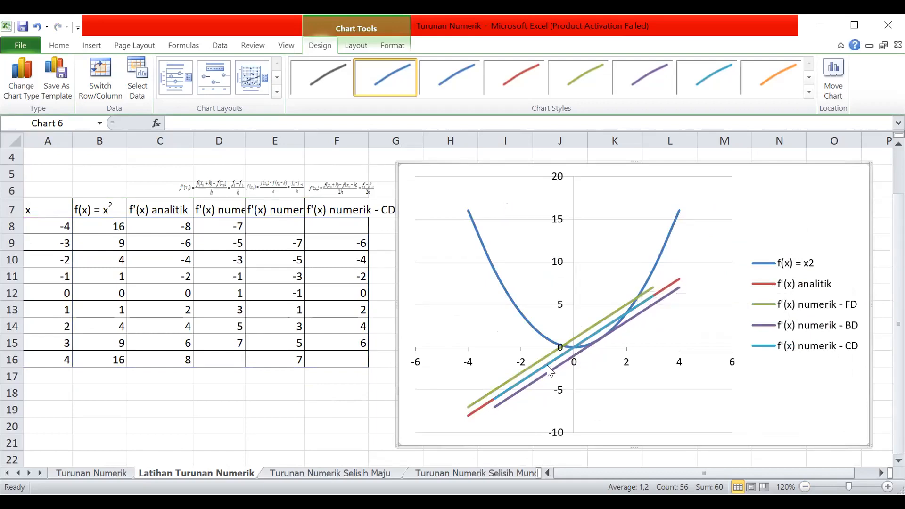
mouse_move(495, 398)
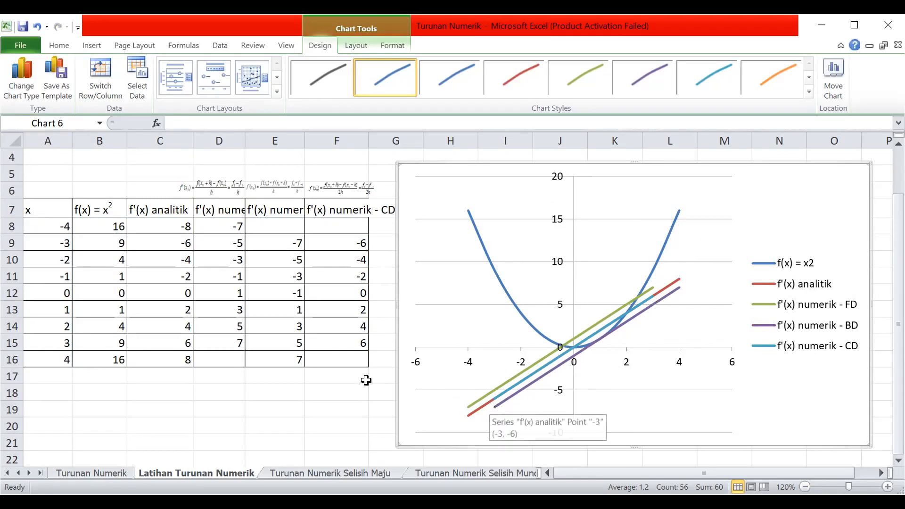
left_click(338, 357)
left_click(351, 222)
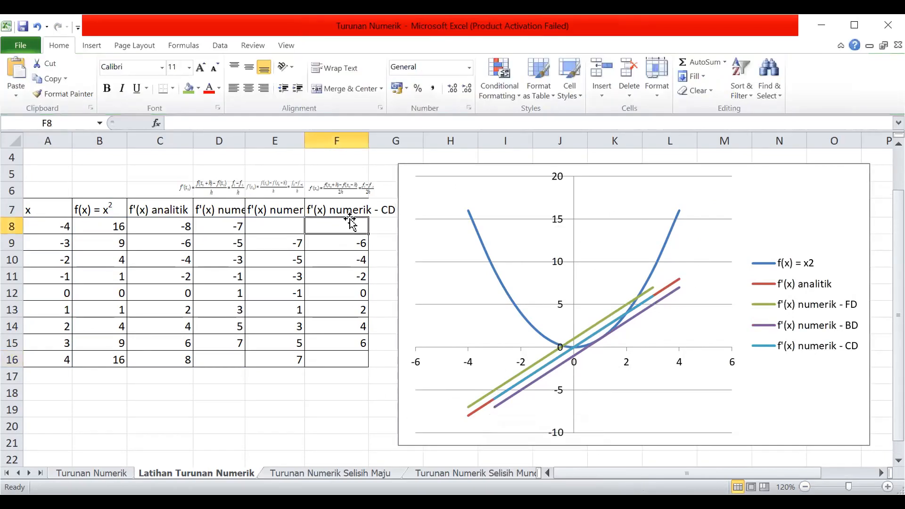
left_click(350, 360)
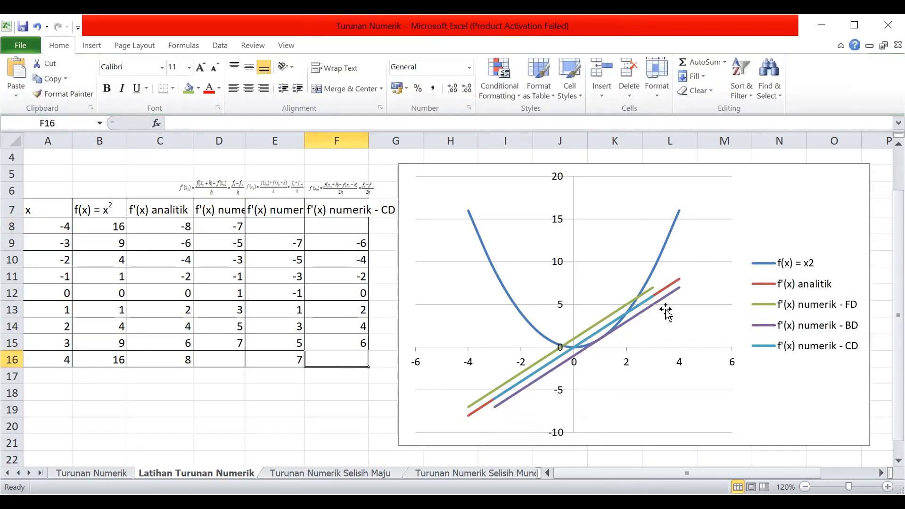
mouse_move(578, 332)
key("alt+Tab")
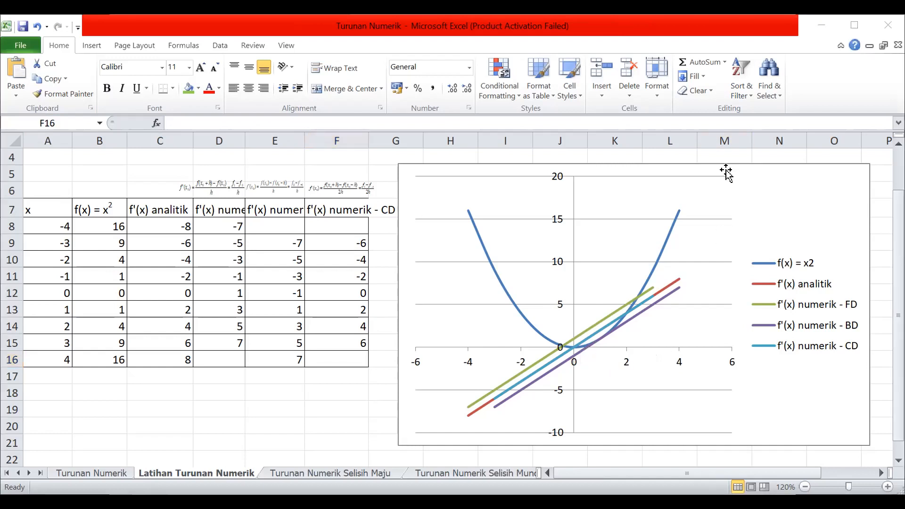